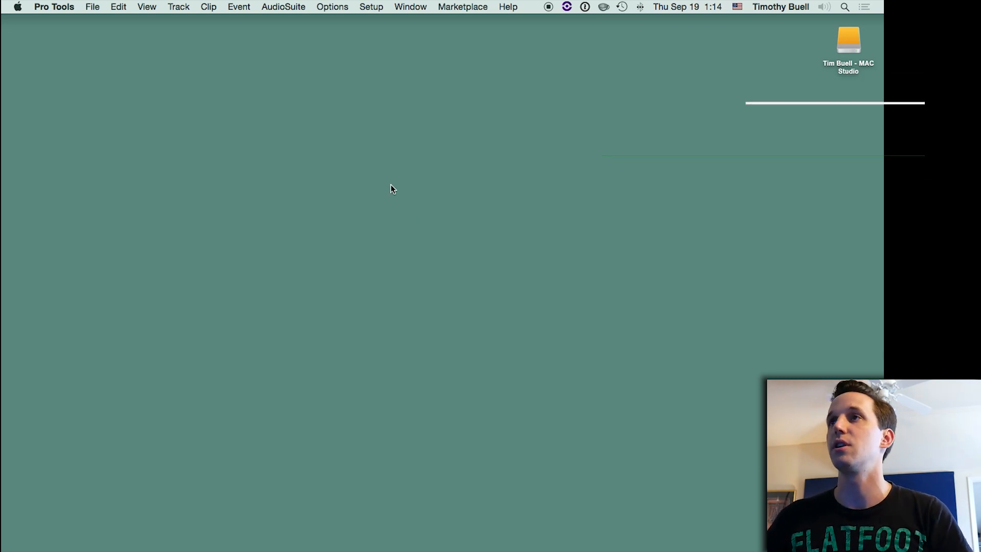
- Check the connected audio interface in the Pro Tools Hardware Setup and close the dialog
{"action": "key", "text": "super+Tab"}
{"action": "key", "text": "super+Tab"}
{"action": "key", "text": "super+Tab"}
{"action": "key", "text": "super+Tab"}
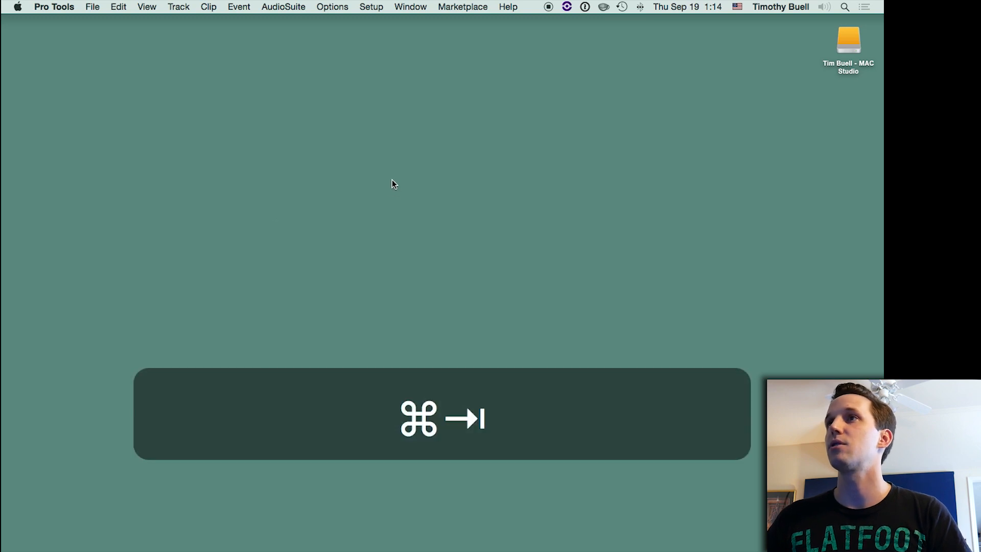
{"action": "left_click", "coordinate": [371, 7]}
{"action": "left_click", "coordinate": [373, 23]}
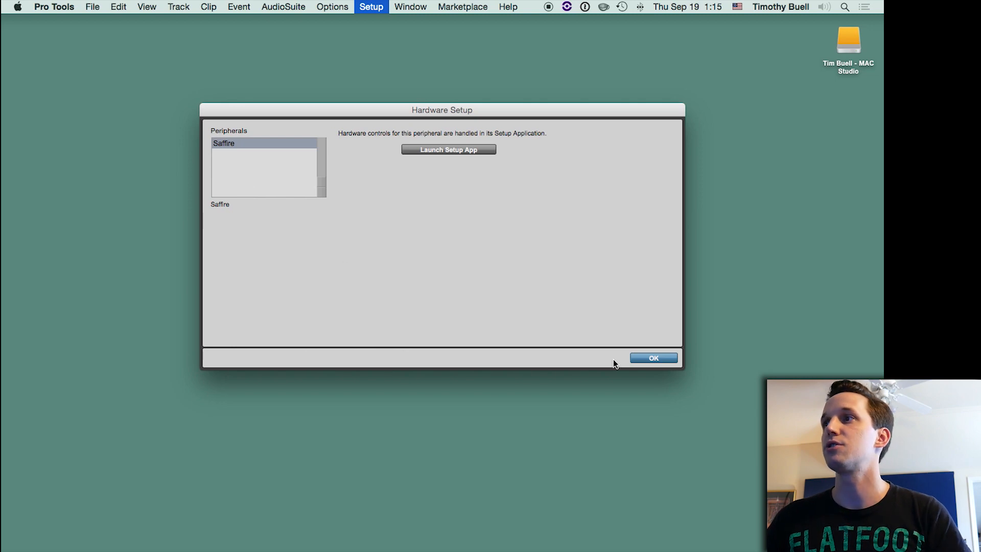
{"action": "left_click", "coordinate": [639, 359]}
- Check the playback device and hardware buffer size choices in the Playback Engine settings and accept them
{"action": "left_click", "coordinate": [386, 11]}
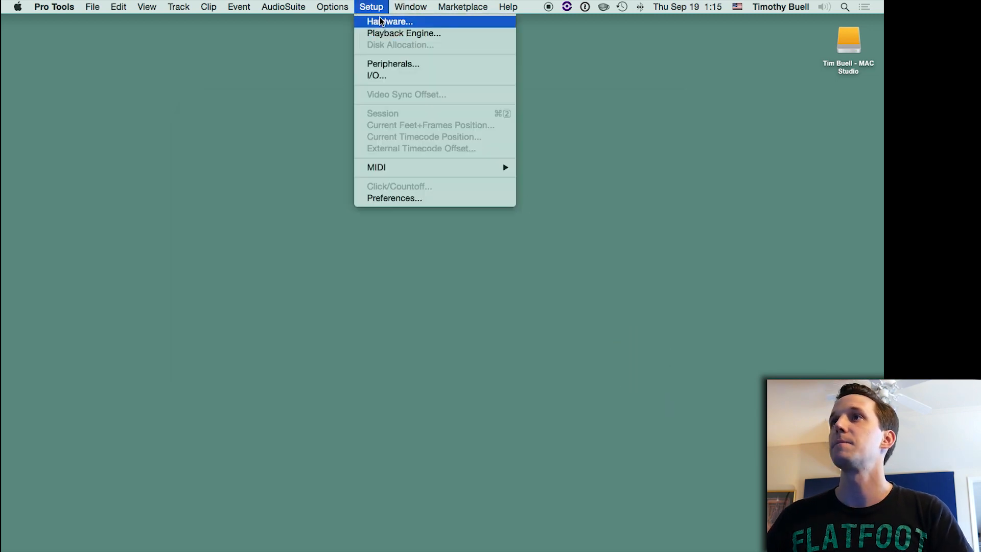
{"action": "left_click", "coordinate": [382, 35]}
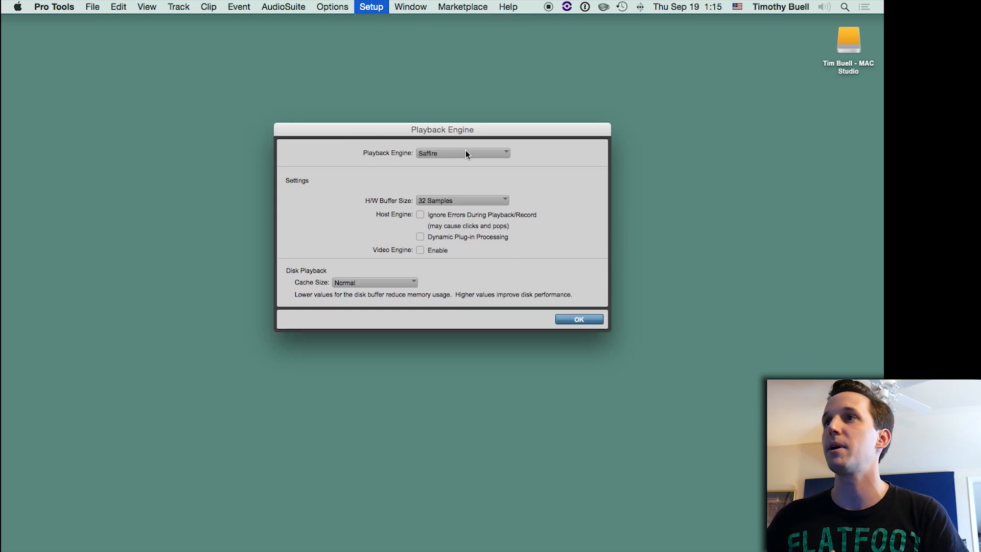
{"action": "left_click", "coordinate": [465, 153]}
{"action": "left_click", "coordinate": [327, 152]}
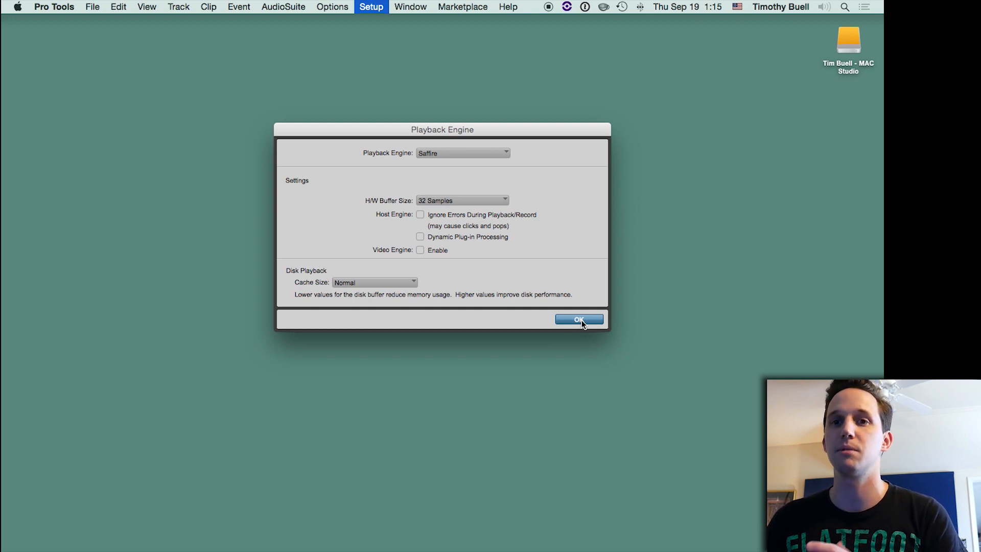
{"action": "left_click", "coordinate": [462, 198]}
{"action": "left_click", "coordinate": [458, 200]}
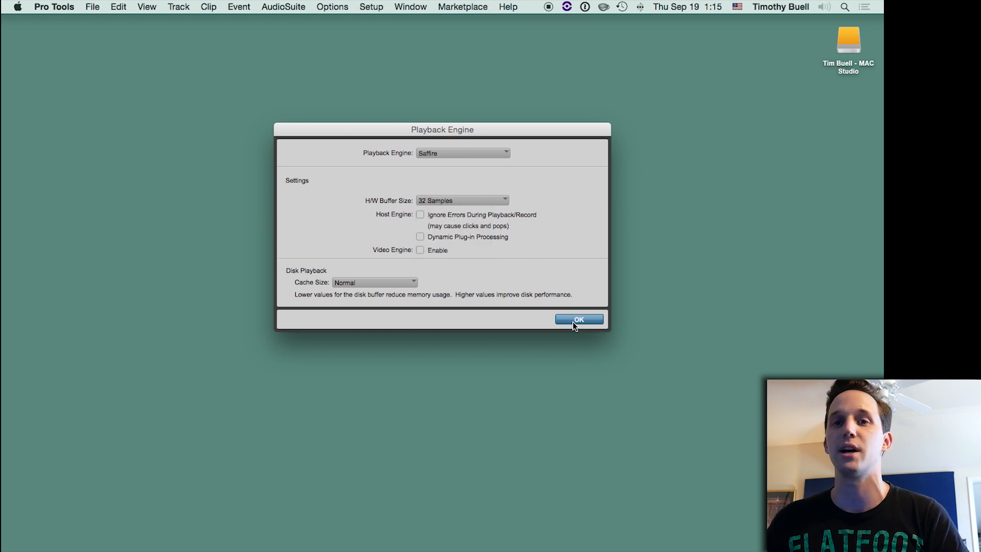
{"action": "left_click", "coordinate": [573, 322]}
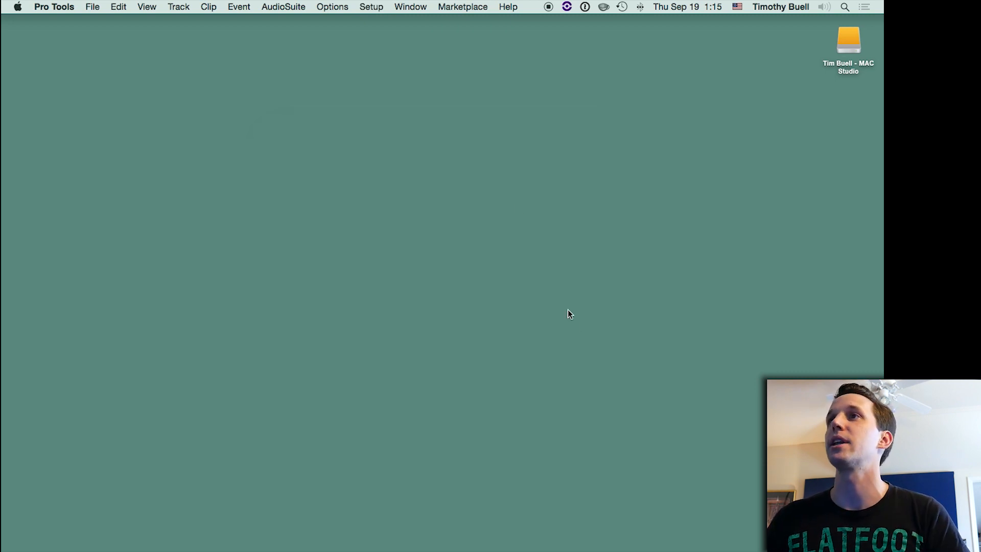
- Open the I/O Setup and compare the interface's input paths with its output paths, ending on the inputs
{"action": "left_click", "coordinate": [372, 7]}
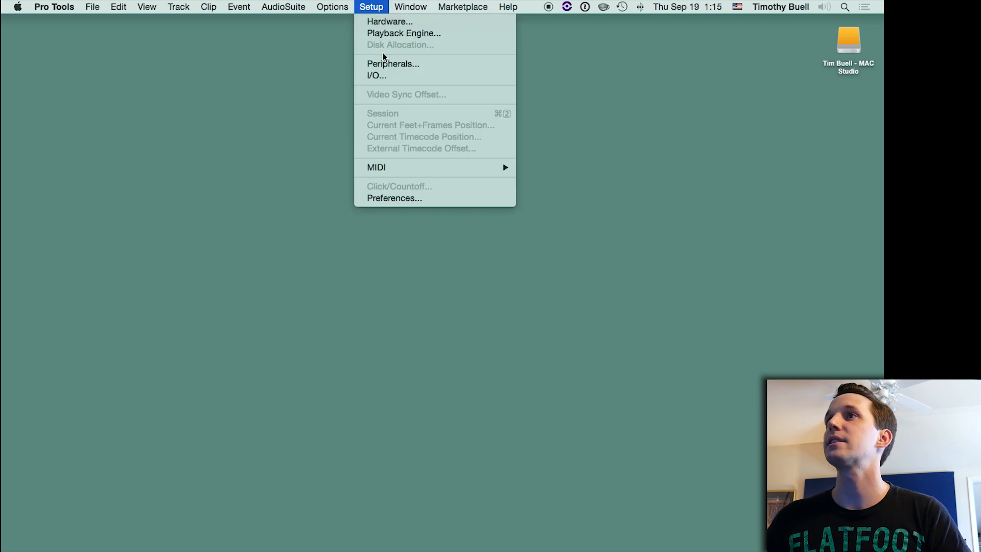
{"action": "left_click", "coordinate": [387, 77]}
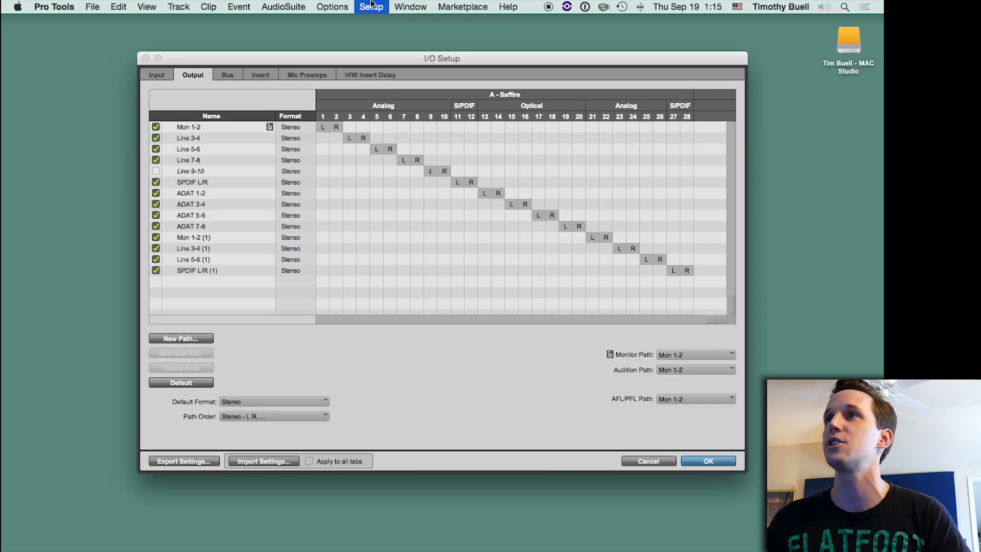
{"action": "left_click_drag", "start_coordinate": [387, 58], "coordinate": [386, 51]}
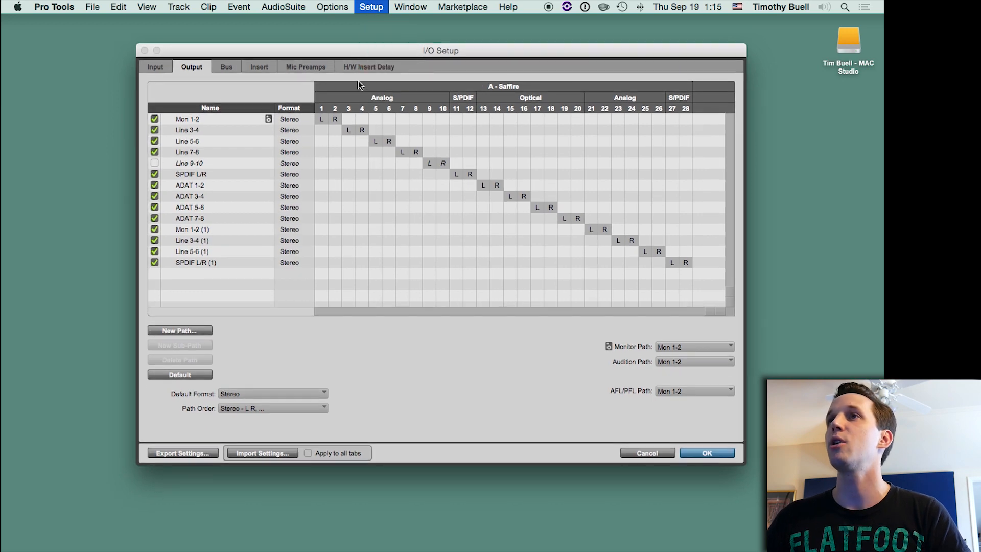
{"action": "left_click", "coordinate": [152, 69]}
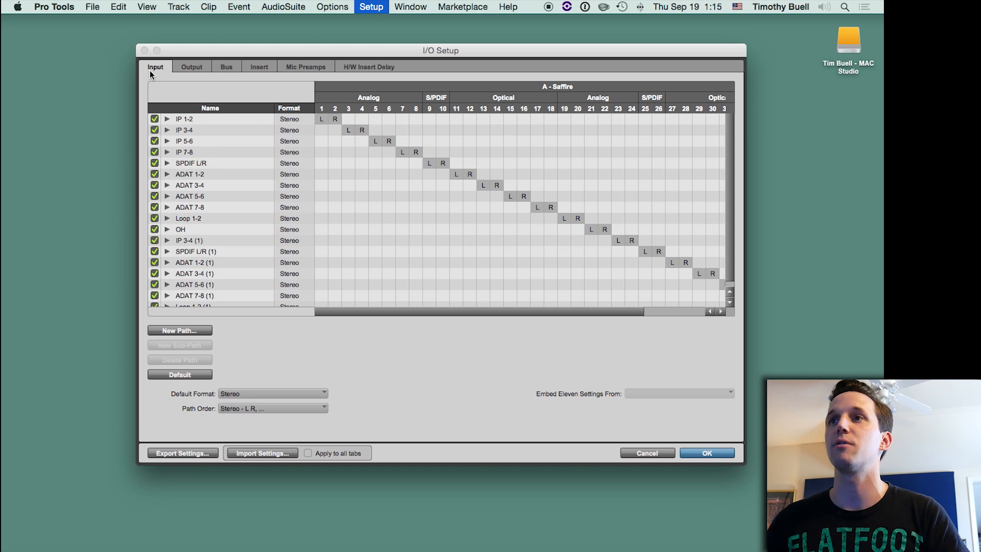
{"action": "left_click", "coordinate": [193, 70]}
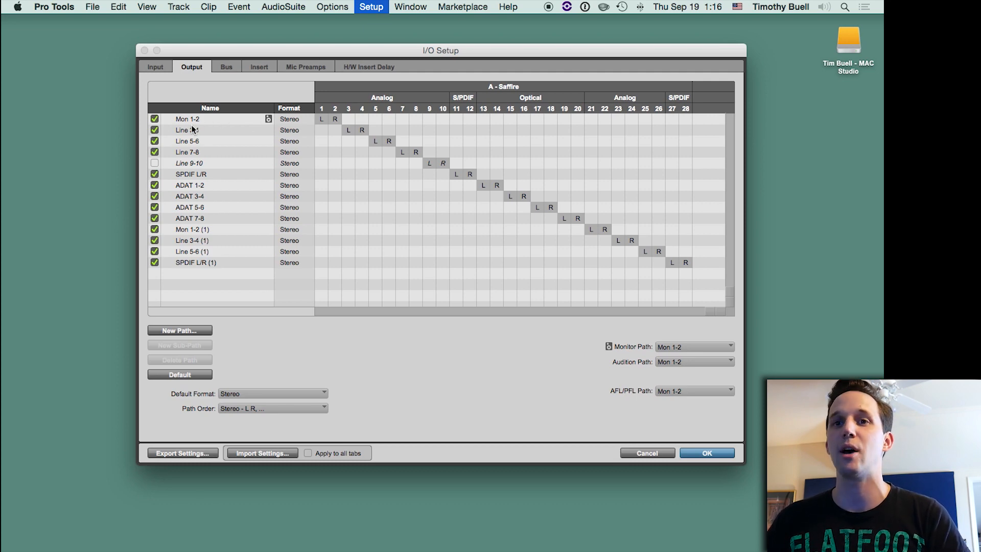
{"action": "left_click", "coordinate": [159, 66]}
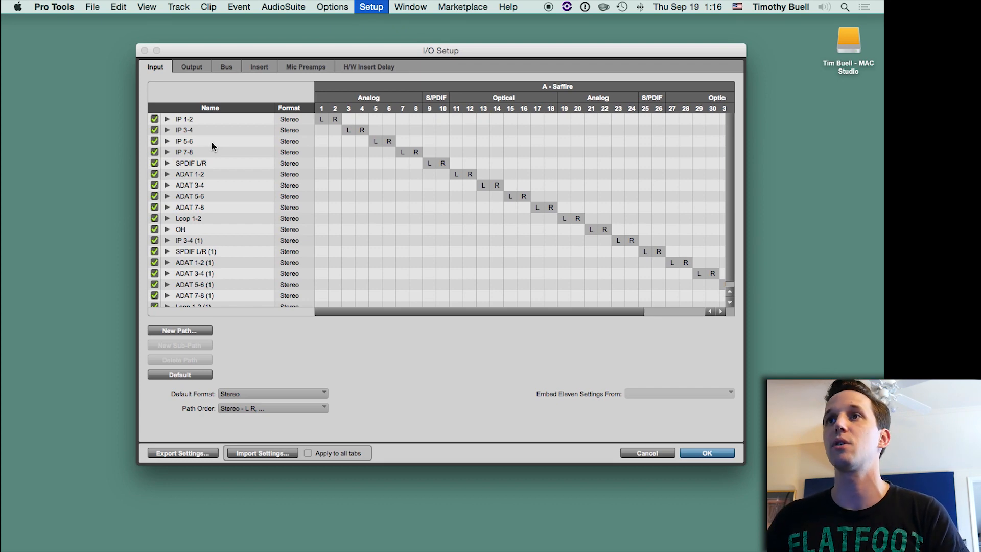
- Expand input paths IP 1-2 and IP 3-4 and name the first mono sub-path Kick
{"action": "left_click", "coordinate": [167, 120]}
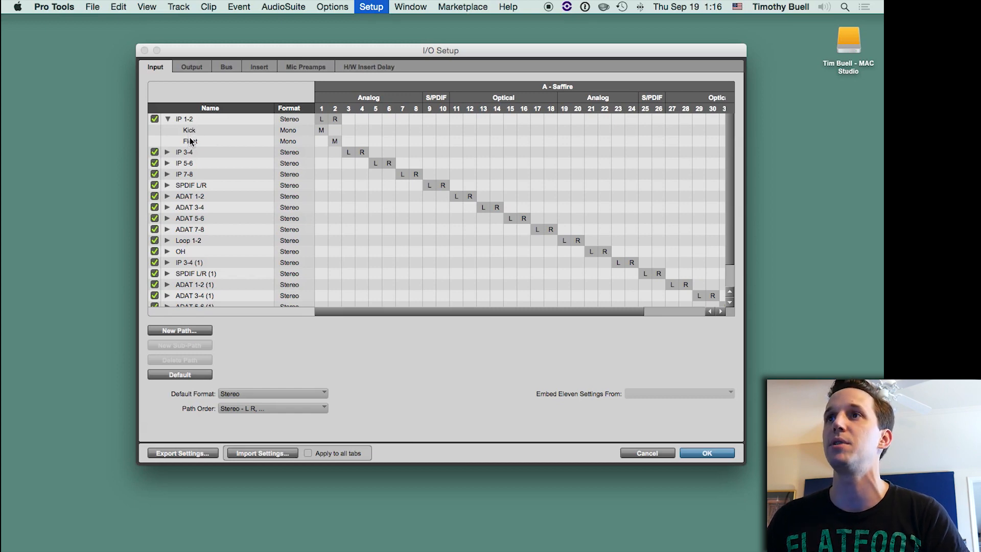
{"action": "left_click", "coordinate": [167, 153]}
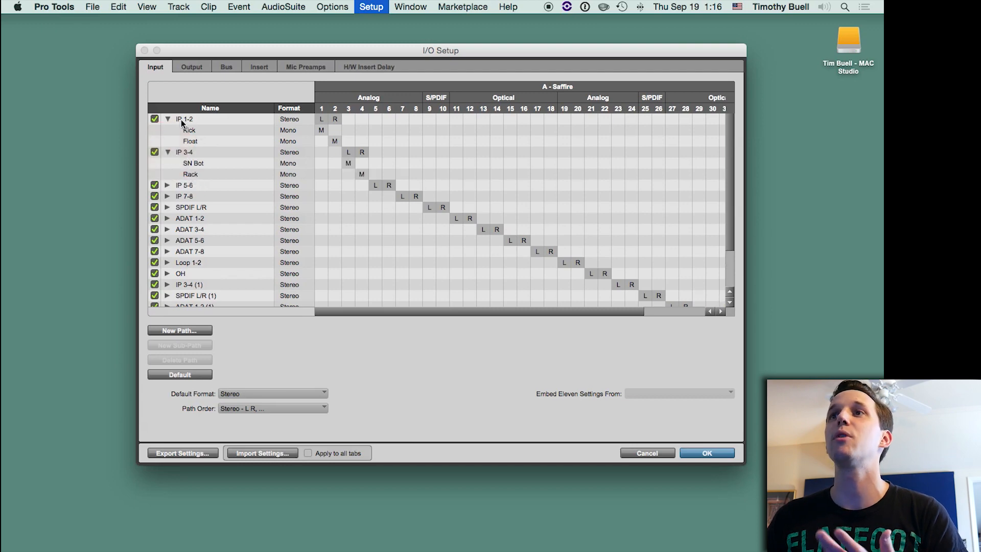
{"action": "double_click", "coordinate": [192, 131]}
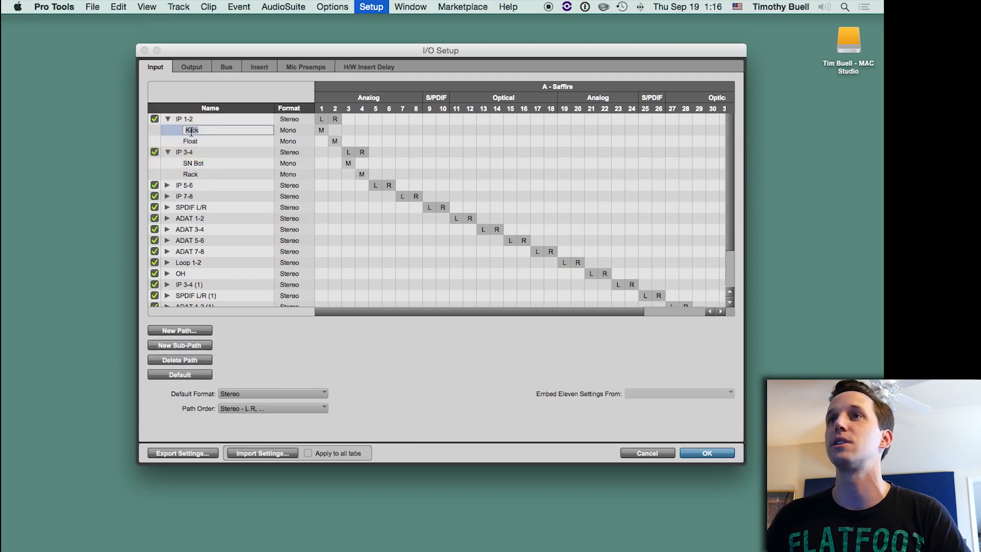
{"action": "type", "text": "Kick"}
{"action": "key", "text": "Return"}
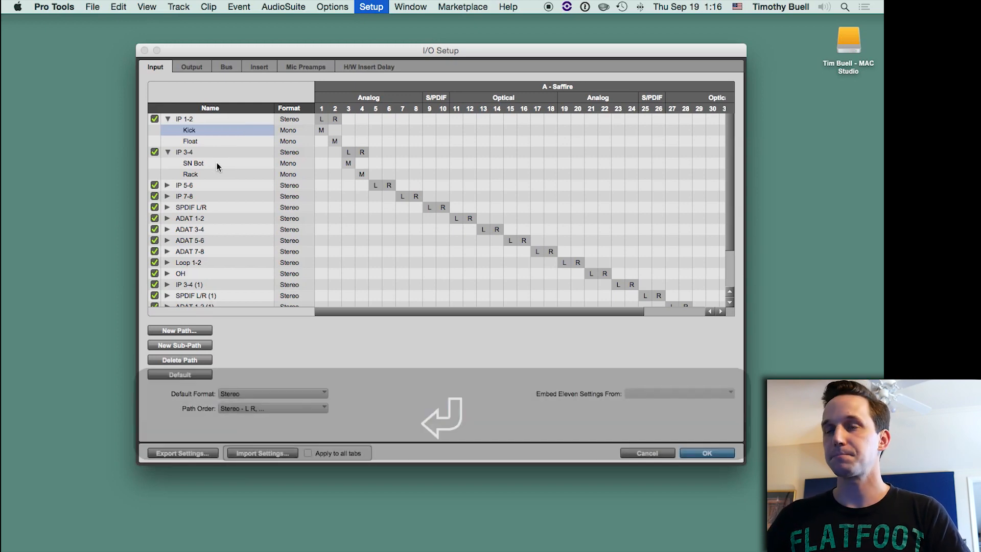
- Review the mono sub-paths under IP 5-6, IP 7-8 and OH, and accept the I/O setup
{"action": "left_click", "coordinate": [168, 185]}
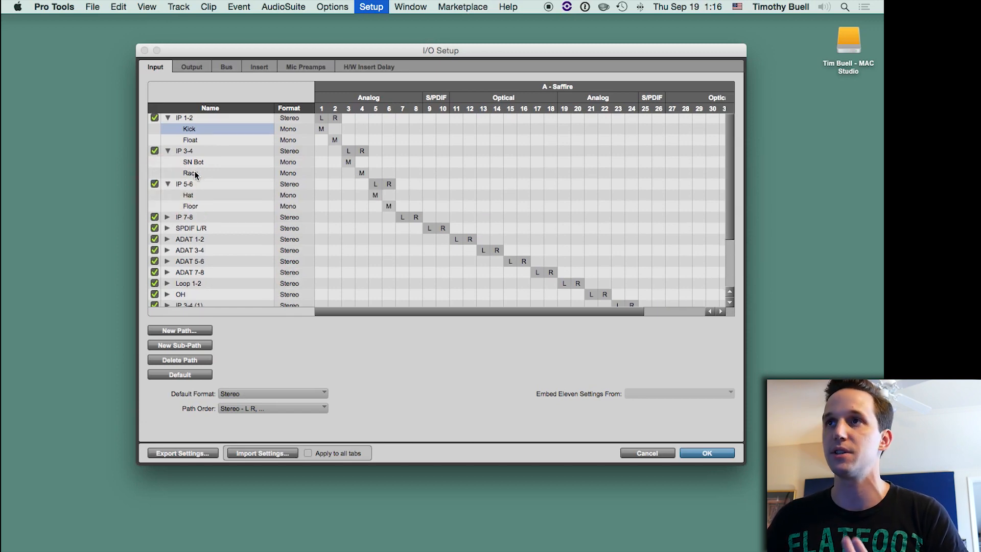
{"action": "scroll", "coordinate": [186, 141], "scroll_direction": "down", "scroll_amount": 3}
{"action": "scroll", "coordinate": [186, 141], "scroll_direction": "up", "scroll_amount": 3}
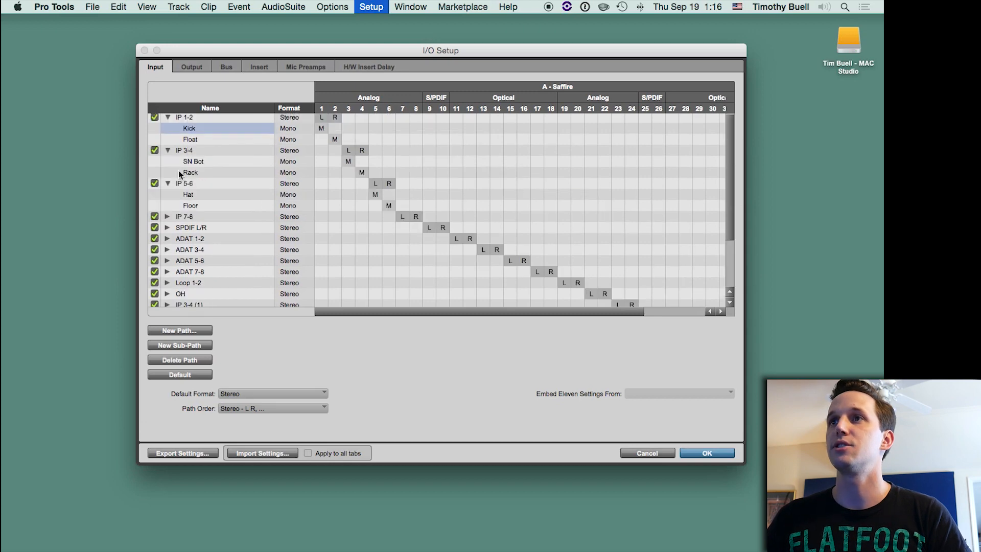
{"action": "left_click", "coordinate": [168, 217]}
{"action": "scroll", "coordinate": [205, 182], "scroll_direction": "down", "scroll_amount": 4}
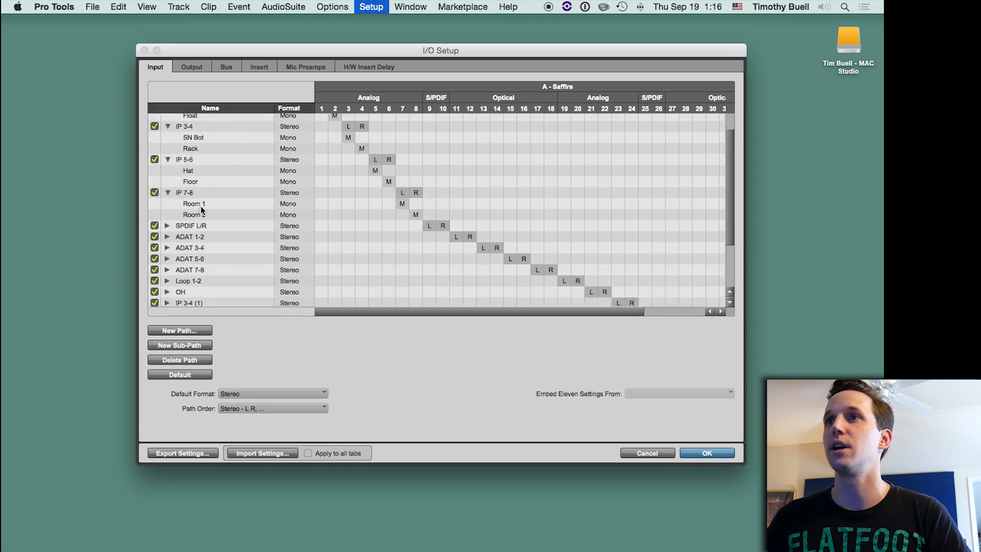
{"action": "left_click", "coordinate": [168, 252]}
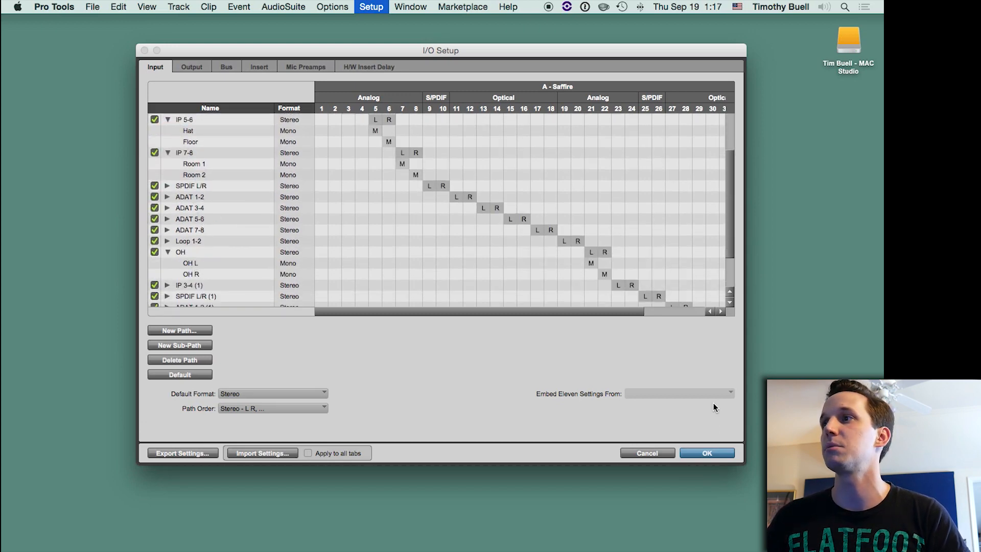
{"action": "left_click", "coordinate": [711, 453]}
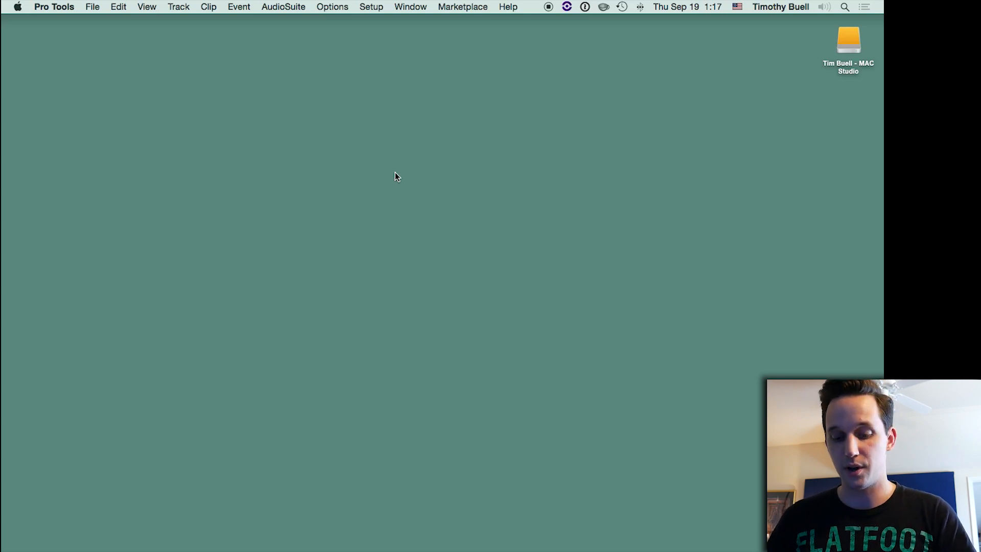
- Start a new session and preview the template option, leaving creation from a template switched off
{"action": "key", "text": "super+n"}
{"action": "left_click_drag", "start_coordinate": [416, 75], "coordinate": [413, 75]}
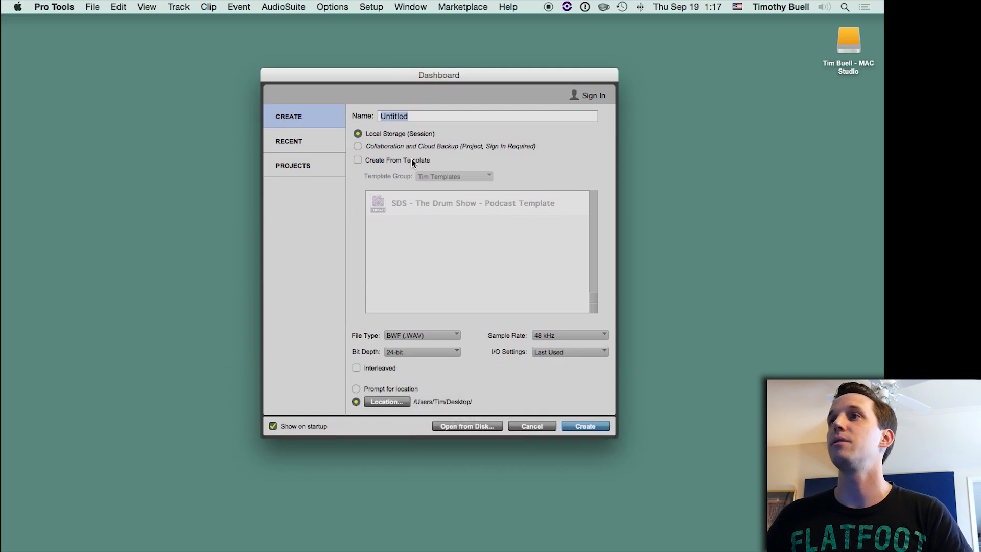
{"action": "left_click", "coordinate": [390, 159]}
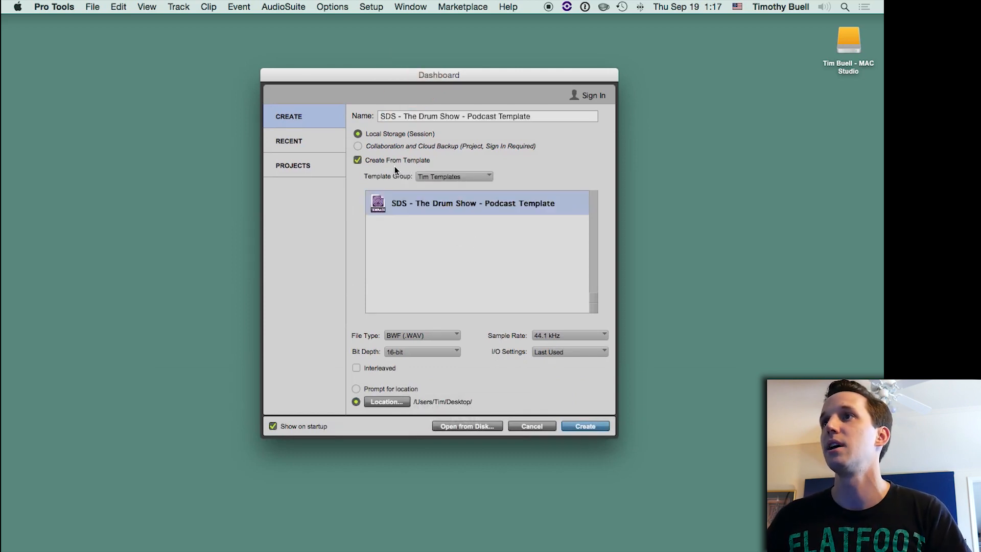
{"action": "left_click", "coordinate": [395, 161]}
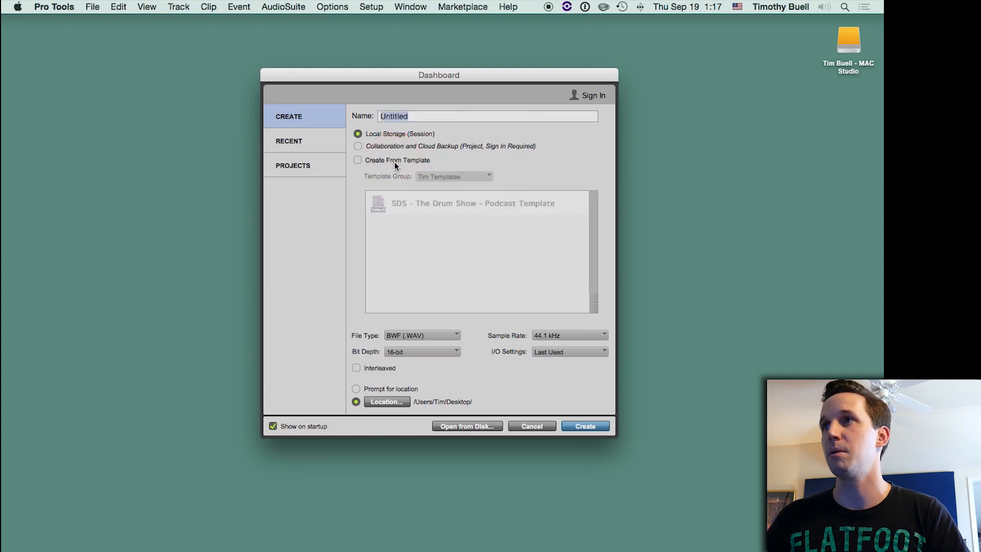
- Name the new session "Drum Demo for YouTube"
{"action": "left_click", "coordinate": [414, 118]}
{"action": "left_click_drag", "start_coordinate": [413, 118], "coordinate": [363, 118]}
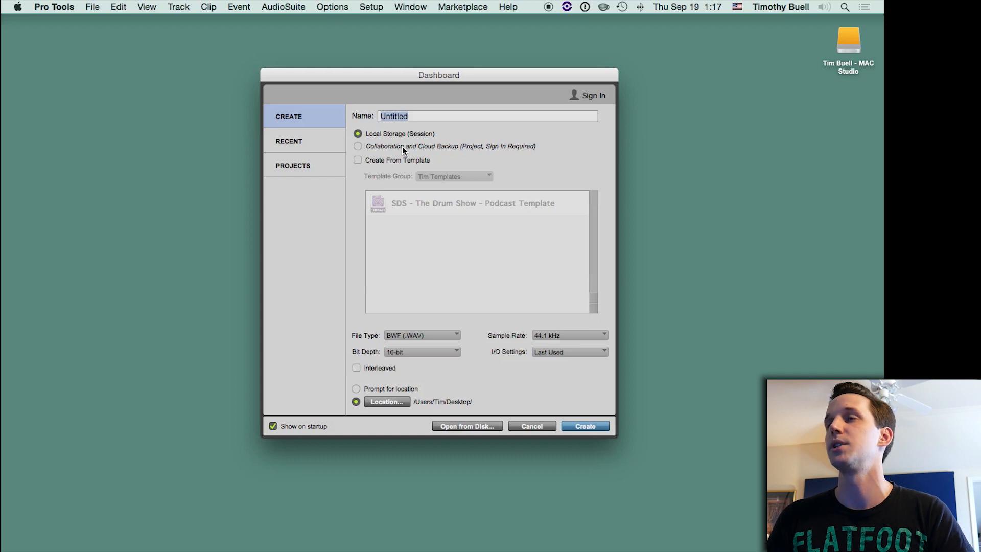
{"action": "type", "text": "Drum Dem"}
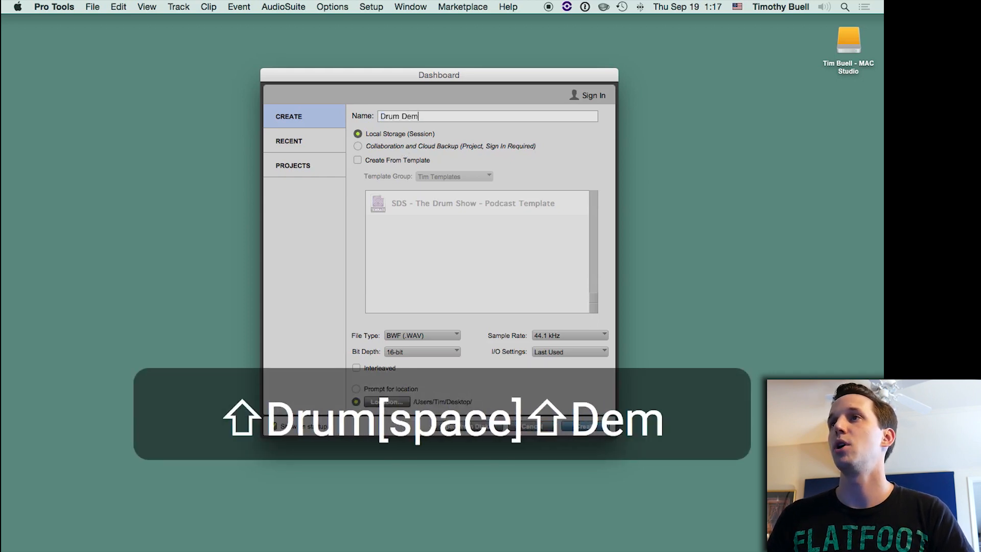
{"action": "type", "text": "o for YouTUbe"}
{"action": "key", "text": "BackSpace"}
{"action": "key", "text": "BackSpace"}
{"action": "key", "text": "BackSpace"}
{"action": "type", "text": "ube"}
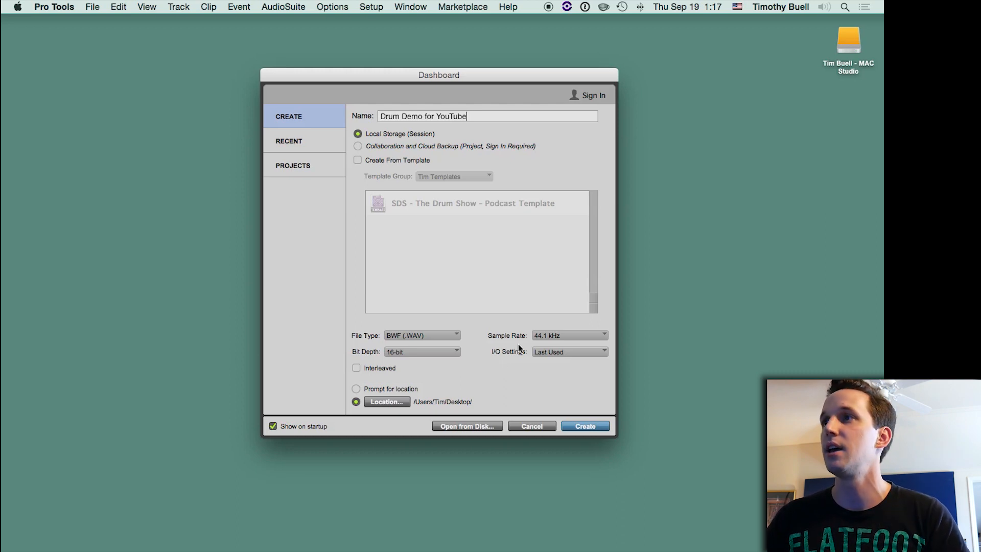
- Set the new session's sample rate to 48 kHz and its bit depth to 24-bit
{"action": "left_click", "coordinate": [546, 336]}
{"action": "left_click", "coordinate": [550, 348]}
{"action": "left_click", "coordinate": [444, 352]}
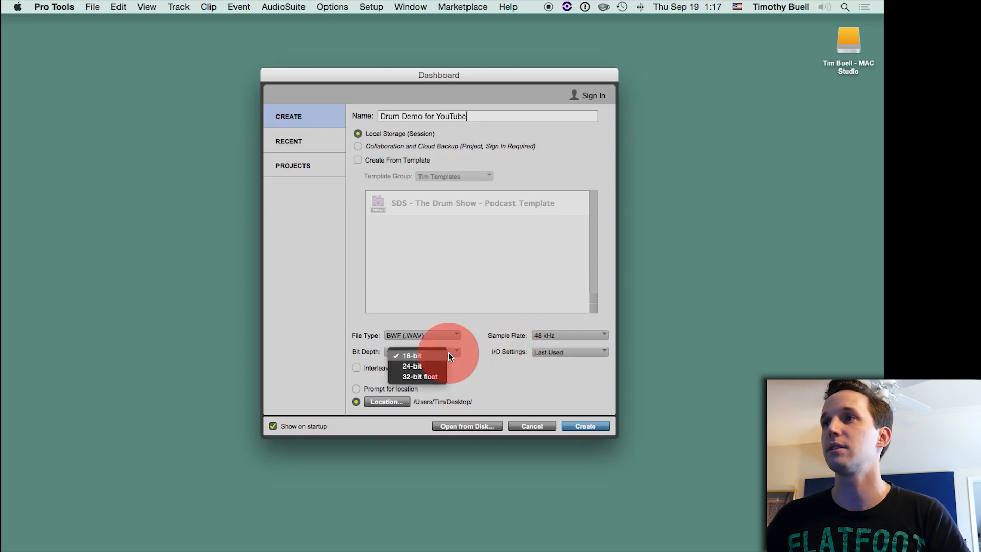
{"action": "left_click", "coordinate": [443, 366]}
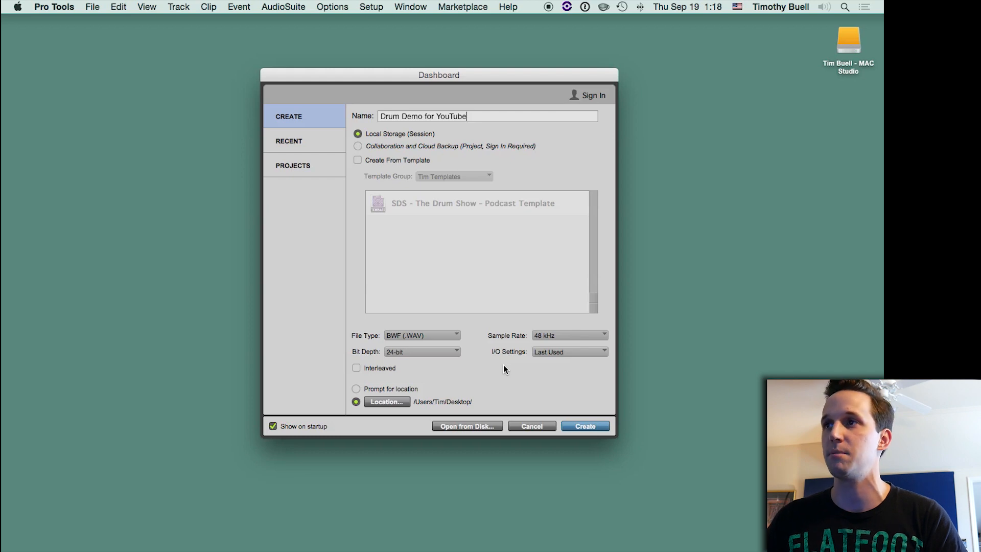
- Set the new session's bit depth to 16-bit and its sample rate to 44.1 kHz
{"action": "left_click", "coordinate": [458, 353]}
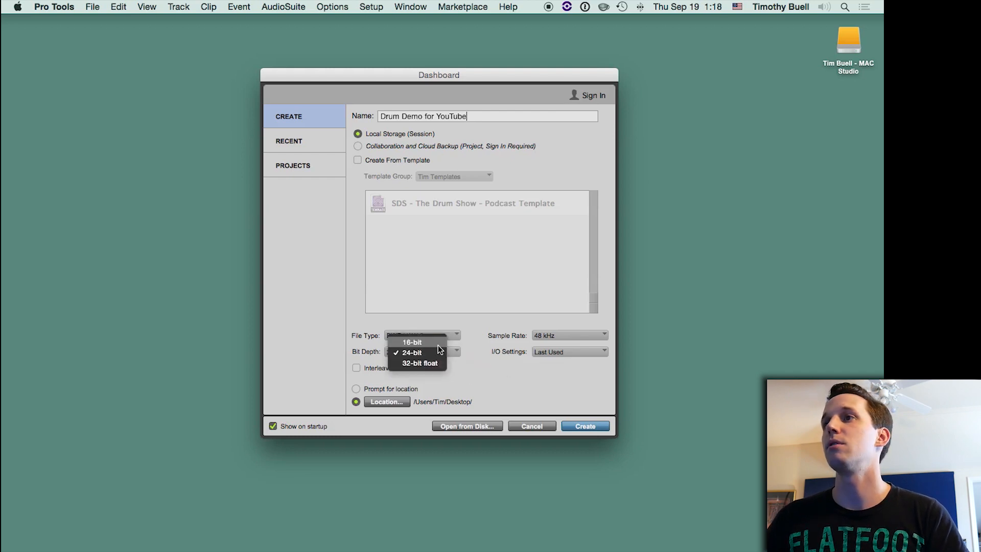
{"action": "left_click", "coordinate": [437, 342]}
{"action": "left_click", "coordinate": [547, 338]}
{"action": "left_click", "coordinate": [554, 326]}
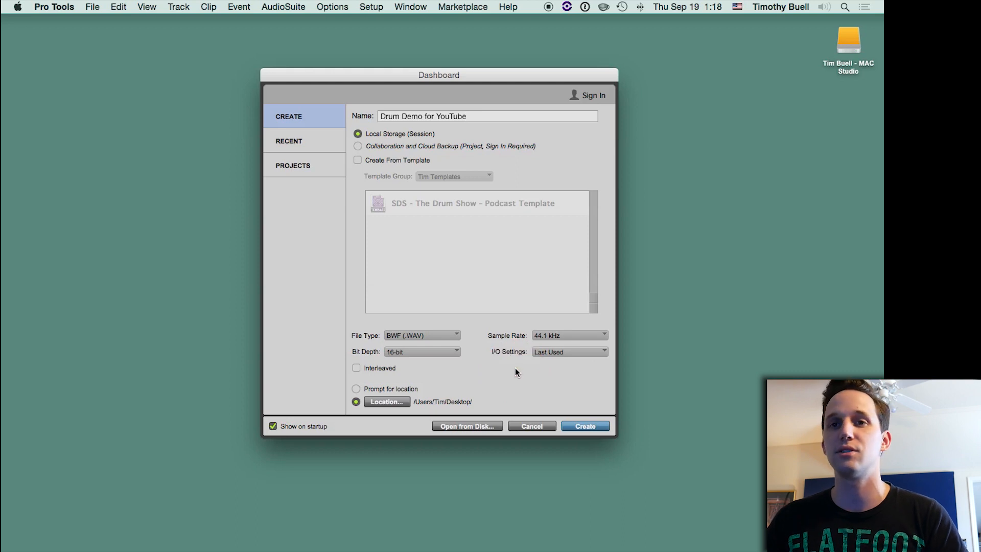
{"action": "left_click", "coordinate": [451, 352]}
{"action": "left_click", "coordinate": [476, 357]}
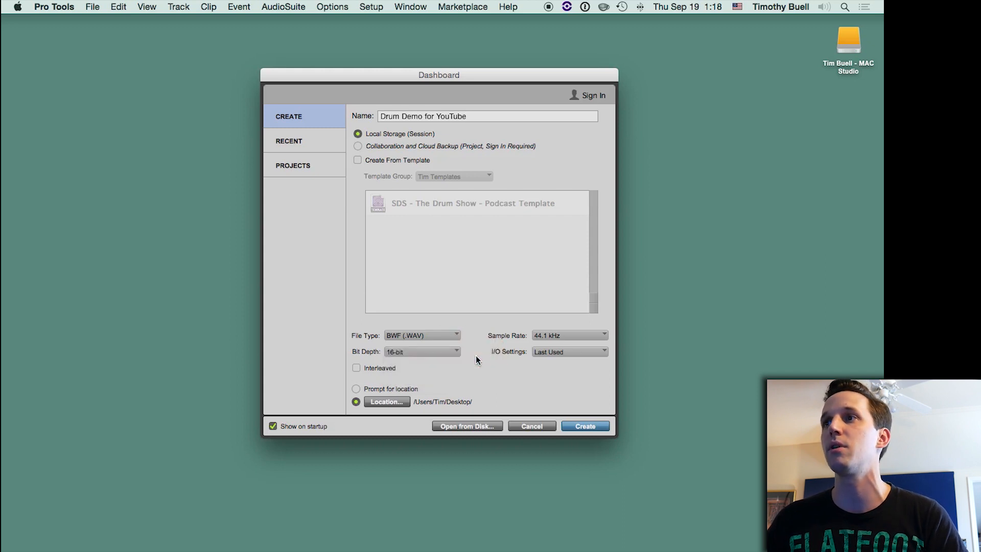
- Choose the custom 9.2019 Inputs preset as the new session's I/O settings
{"action": "left_click", "coordinate": [554, 352]}
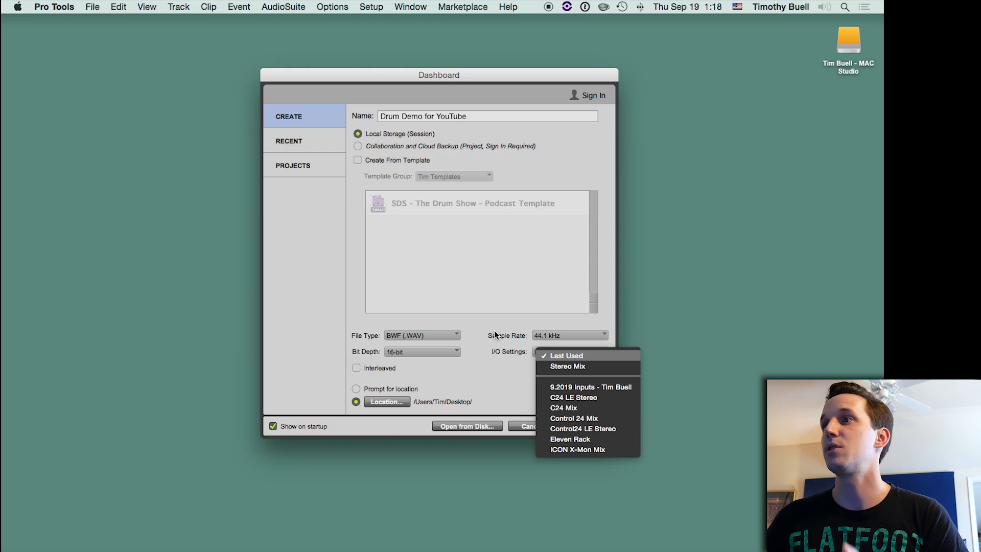
{"action": "left_click", "coordinate": [583, 388]}
{"action": "left_click", "coordinate": [553, 385]}
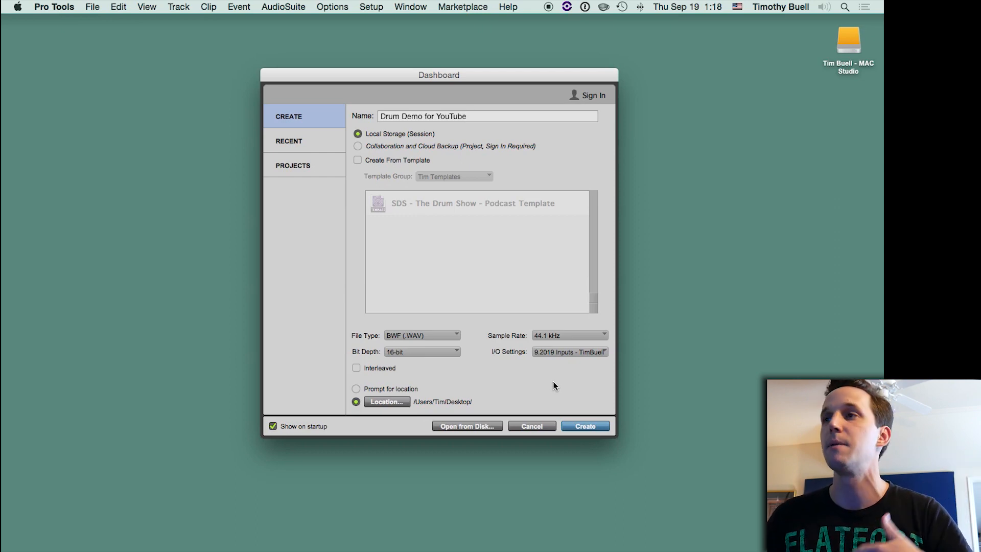
- Set the session's save location to the YouTube folder on the MAC Studio drive and create the session
{"action": "left_click", "coordinate": [396, 401]}
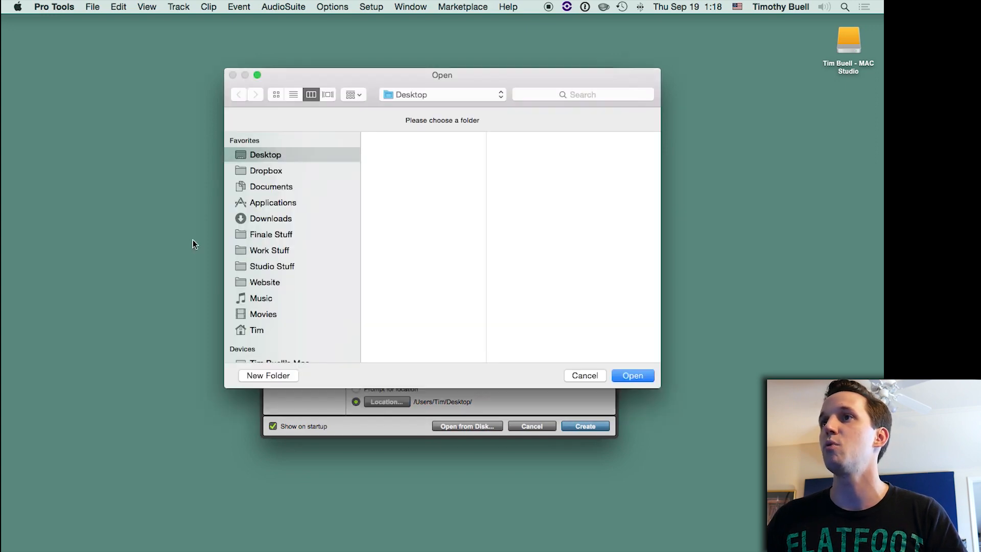
{"action": "scroll", "coordinate": [312, 210], "scroll_direction": "down", "scroll_amount": 4}
{"action": "left_click", "coordinate": [303, 322]}
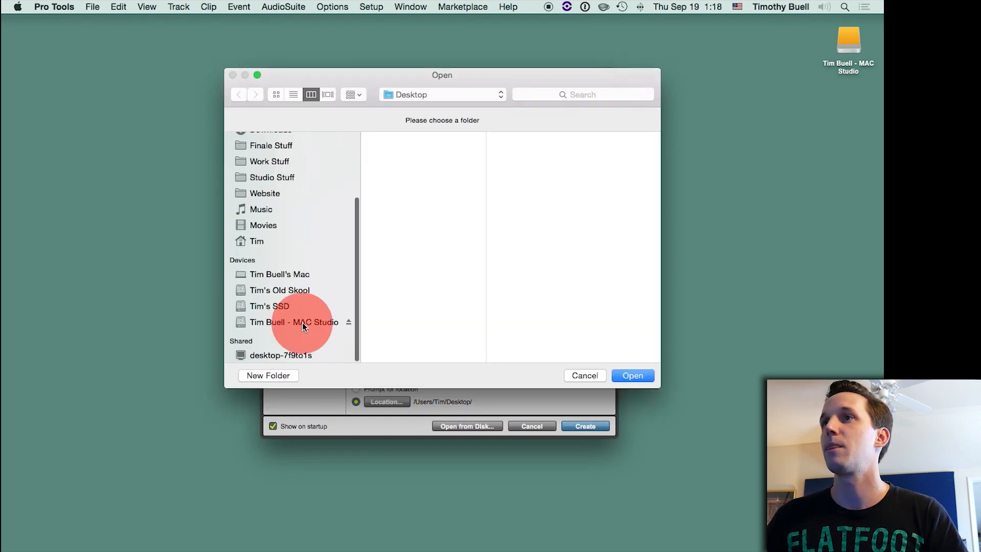
{"action": "scroll", "coordinate": [448, 227], "scroll_direction": "down", "scroll_amount": 3}
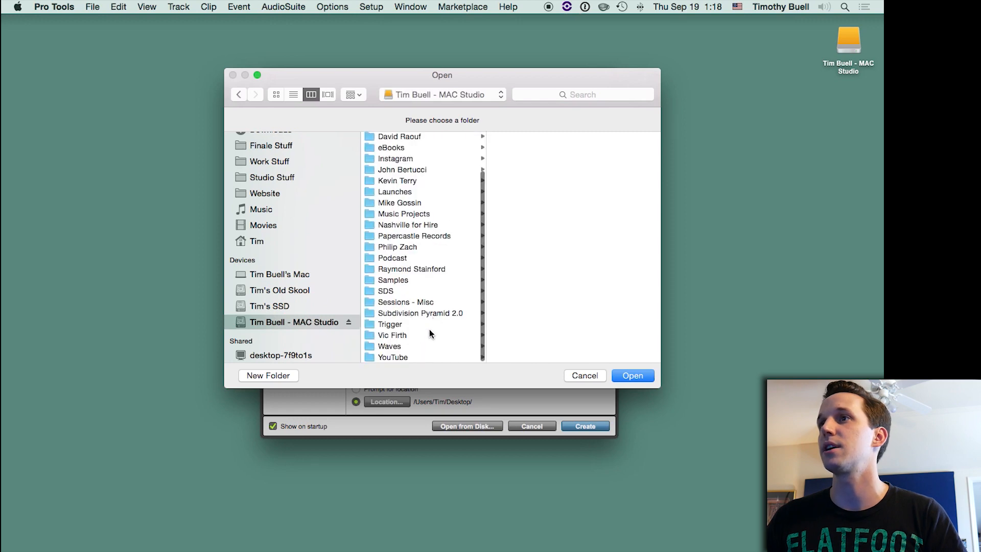
{"action": "left_click", "coordinate": [423, 357]}
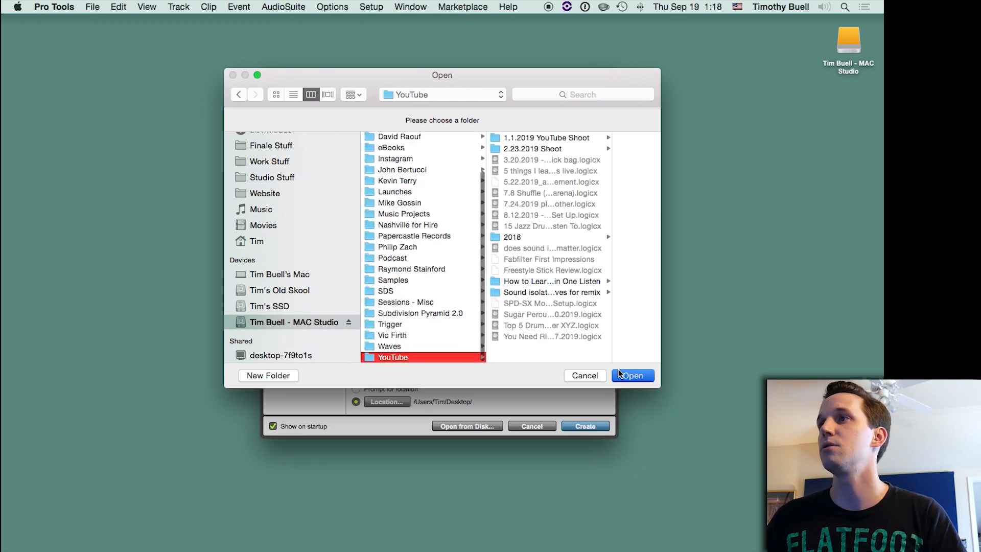
{"action": "left_click", "coordinate": [621, 375]}
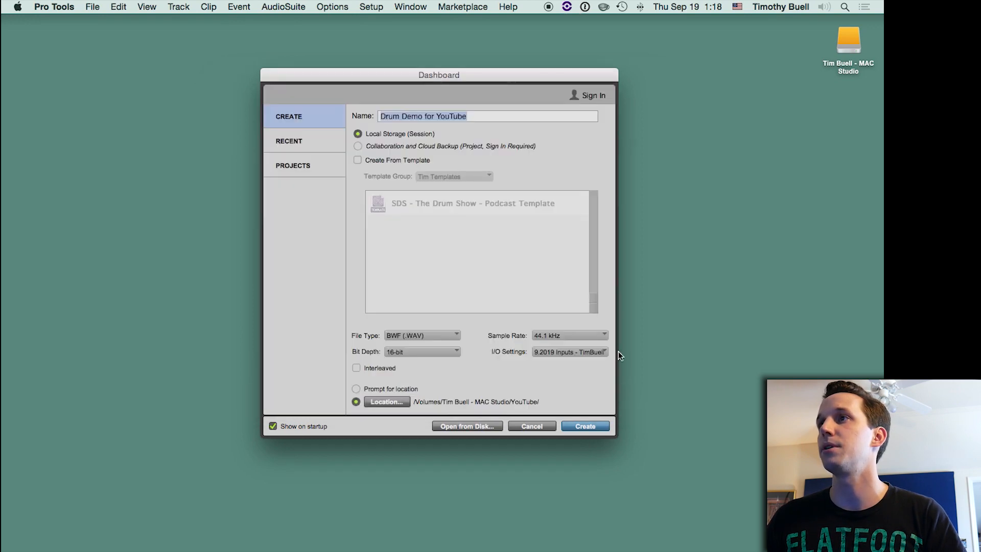
{"action": "left_click", "coordinate": [585, 426]}
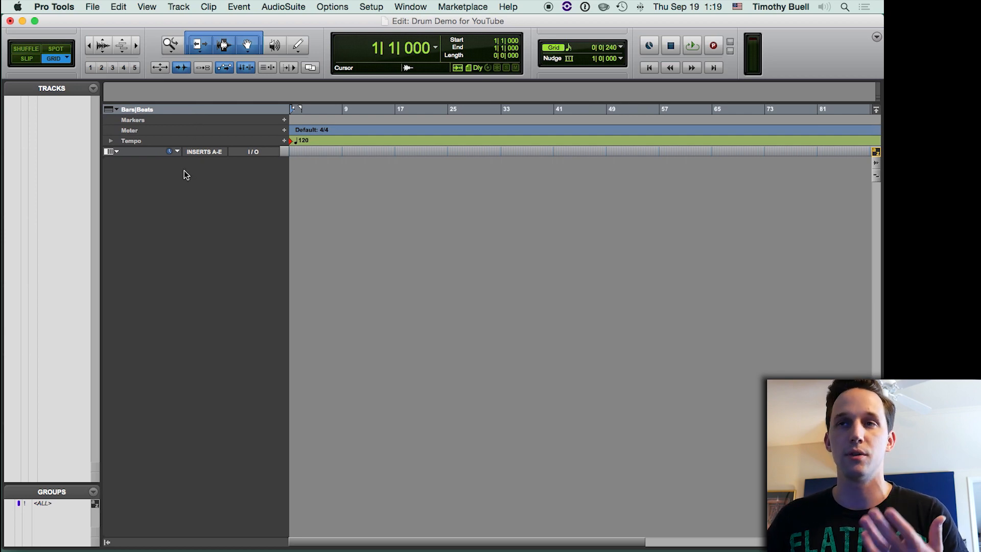
- Switch the edit mode to Slip and back to Grid
{"action": "left_click", "coordinate": [28, 58]}
{"action": "left_click", "coordinate": [51, 60]}
{"action": "left_click", "coordinate": [56, 60]}
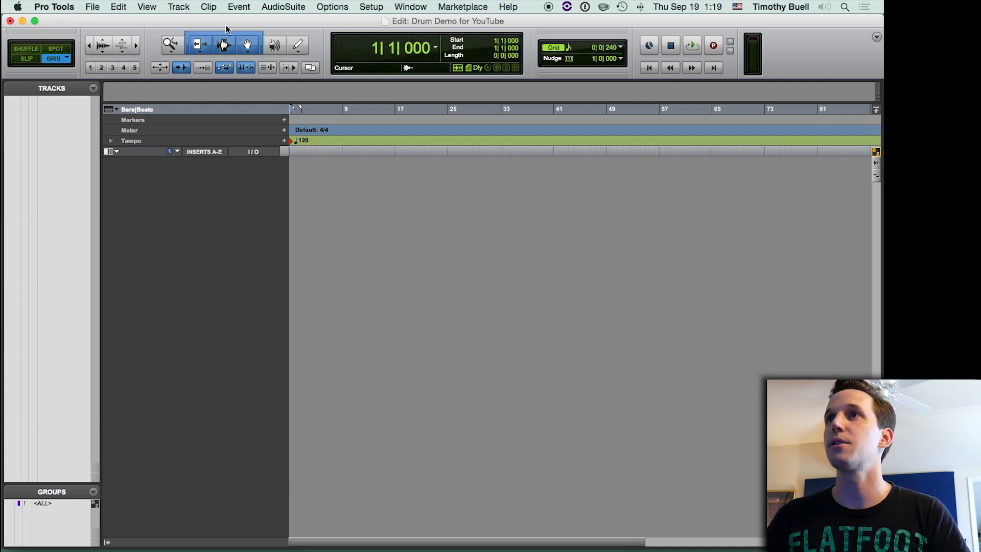
- Switch between the single Selector and Grabber tools and re-enable the Smart Tool
{"action": "left_click", "coordinate": [247, 44]}
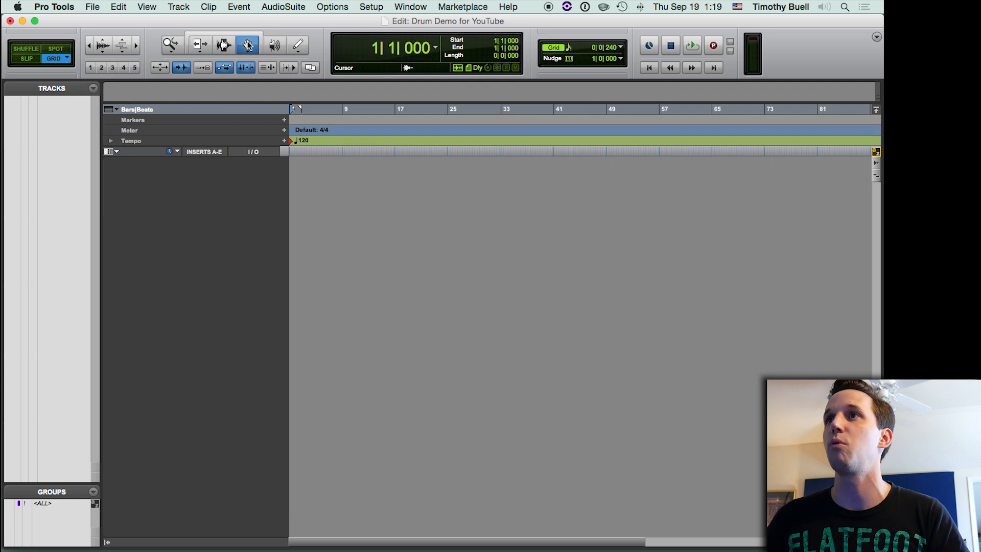
{"action": "left_click", "coordinate": [170, 30]}
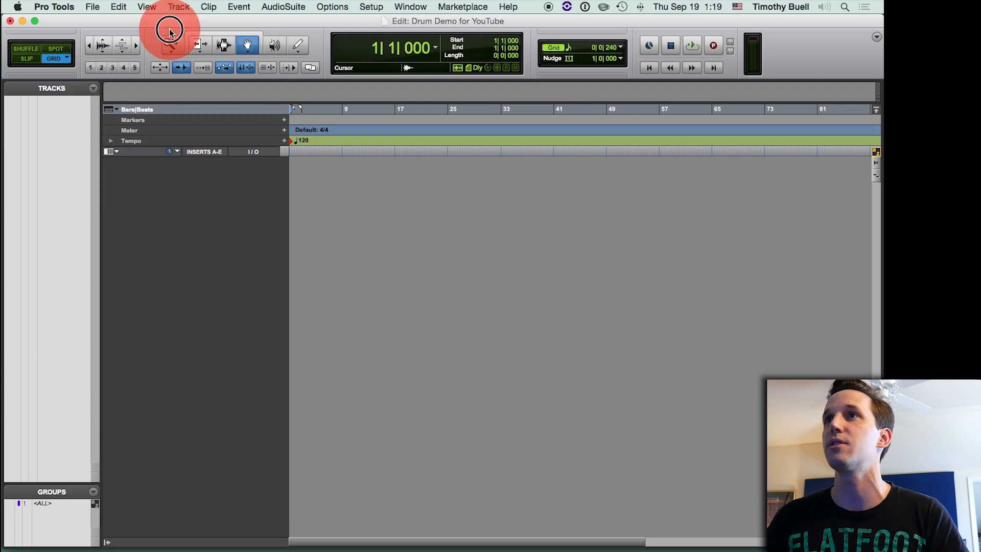
{"action": "left_click", "coordinate": [222, 45]}
{"action": "left_click", "coordinate": [252, 45]}
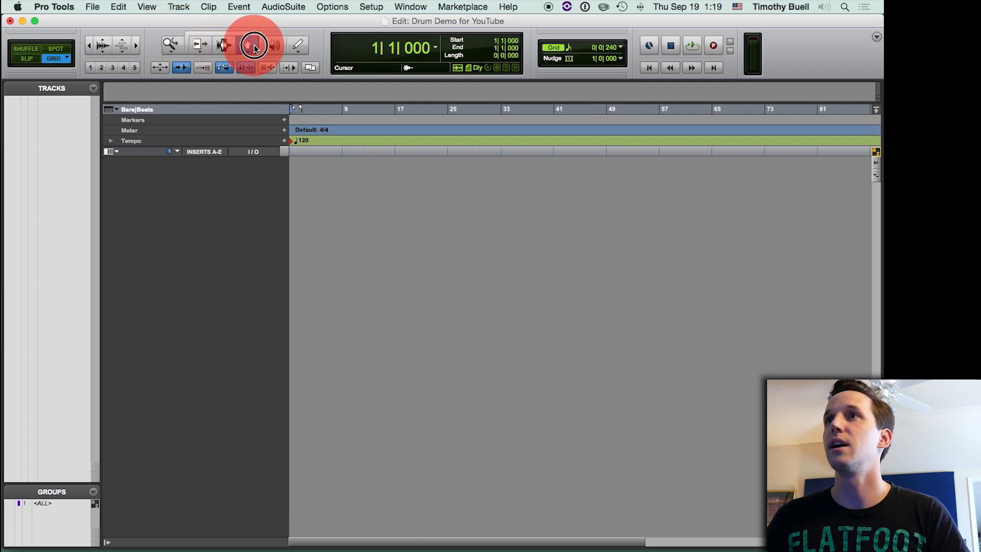
{"action": "left_click", "coordinate": [225, 34]}
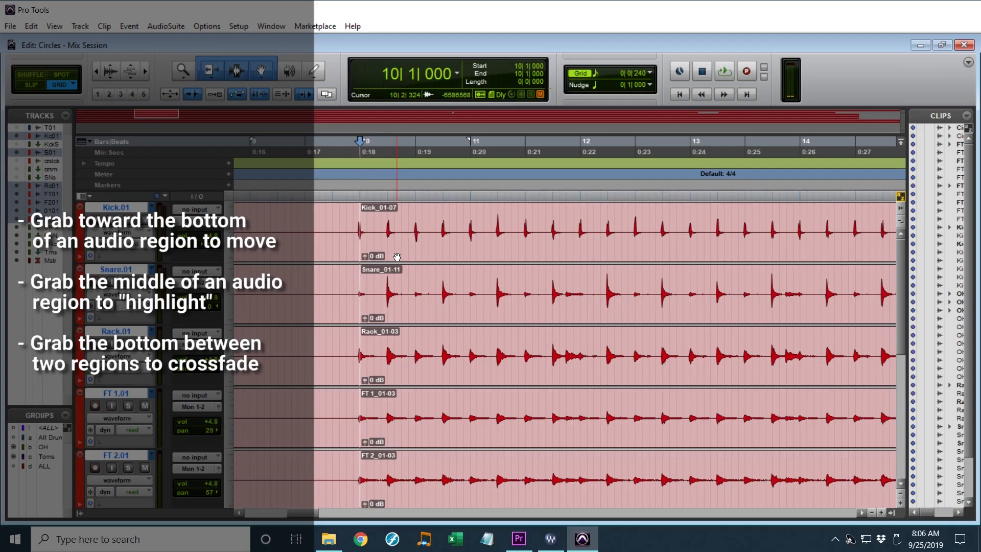
- Select the kick clip's range from 10|1|720 to 10|4|480 and add a crossfade where the two kick regions meet at bar 10
{"action": "left_click", "coordinate": [397, 257]}
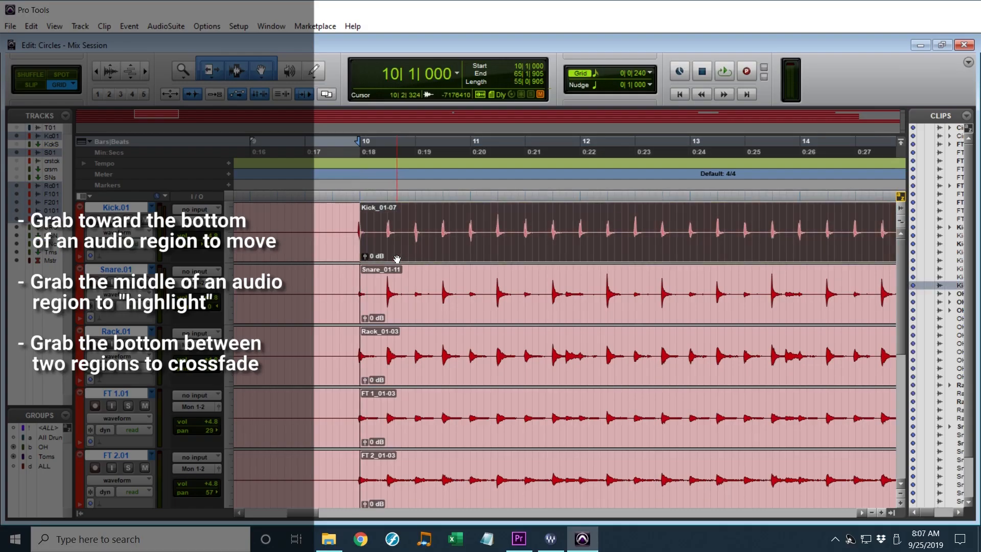
{"action": "mouse_move", "coordinate": [397, 256]}
{"action": "left_mouse_down"}
{"action": "mouse_move", "coordinate": [602, 258]}
{"action": "mouse_move", "coordinate": [393, 258]}
{"action": "left_mouse_up"}
{"action": "left_click_drag", "start_coordinate": [382, 224], "coordinate": [459, 245]}
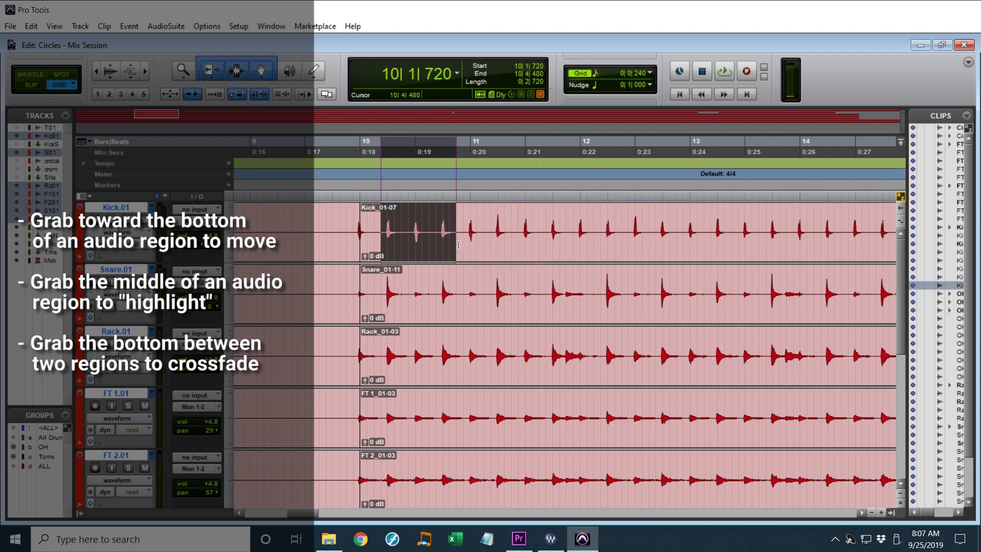
{"action": "left_click", "coordinate": [359, 259]}
{"action": "left_click_drag", "start_coordinate": [359, 260], "coordinate": [313, 259]}
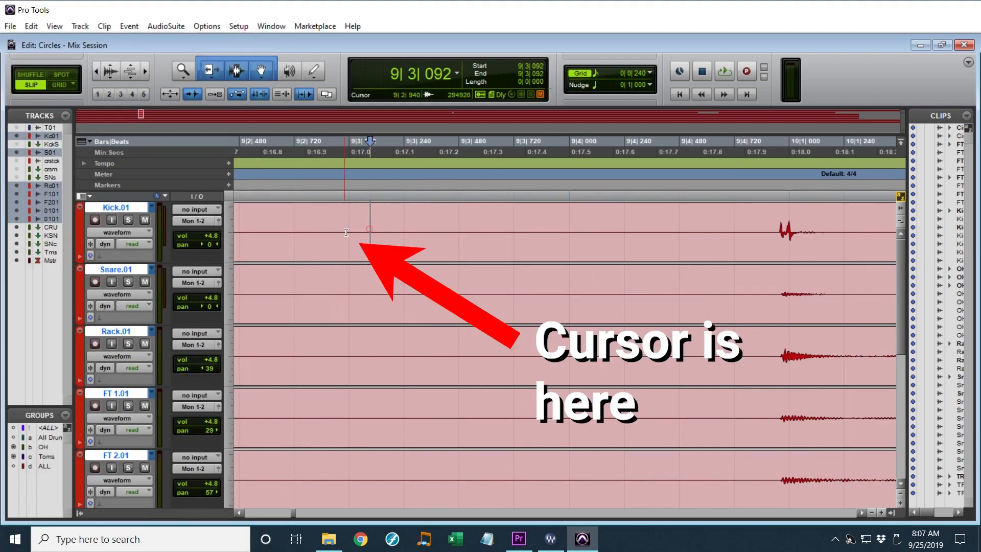
- Place the edit cursor in the kick track ahead of bar 10 and jump to the next transient
{"action": "left_click", "coordinate": [345, 232]}
{"action": "key", "text": "Tab"}
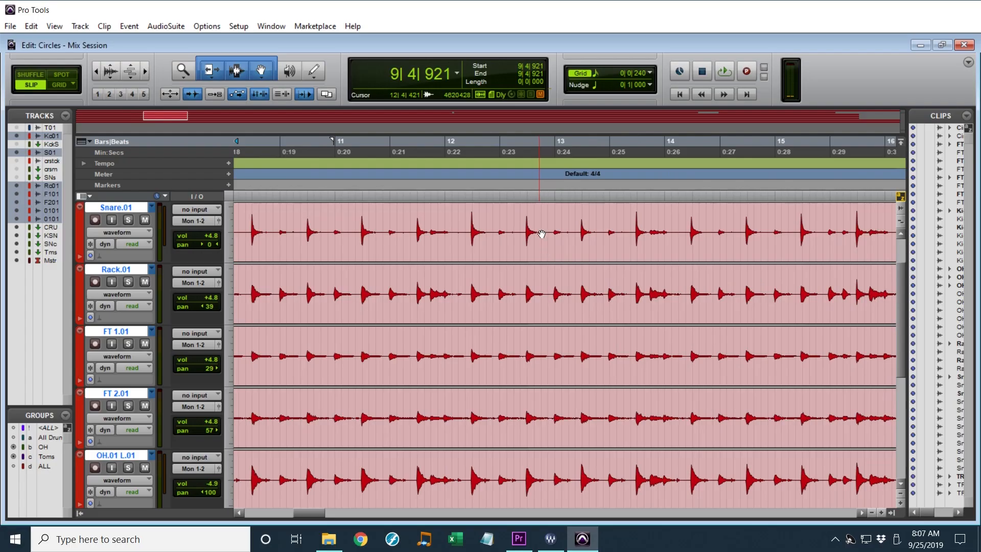
- Change the grid value to 1/8 note, to 1/4 note and finally to 1/2 note
{"action": "left_click", "coordinate": [595, 73]}
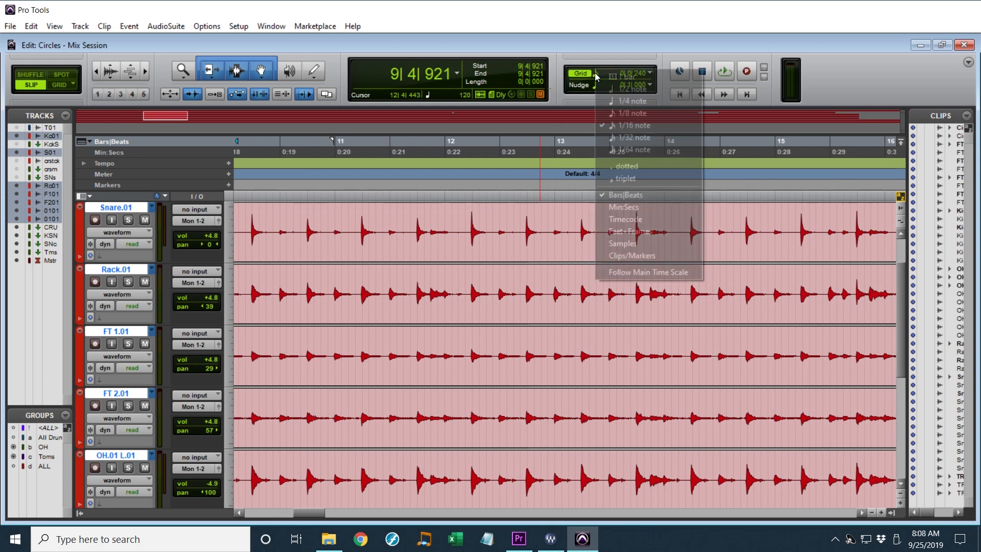
{"action": "left_click", "coordinate": [628, 113]}
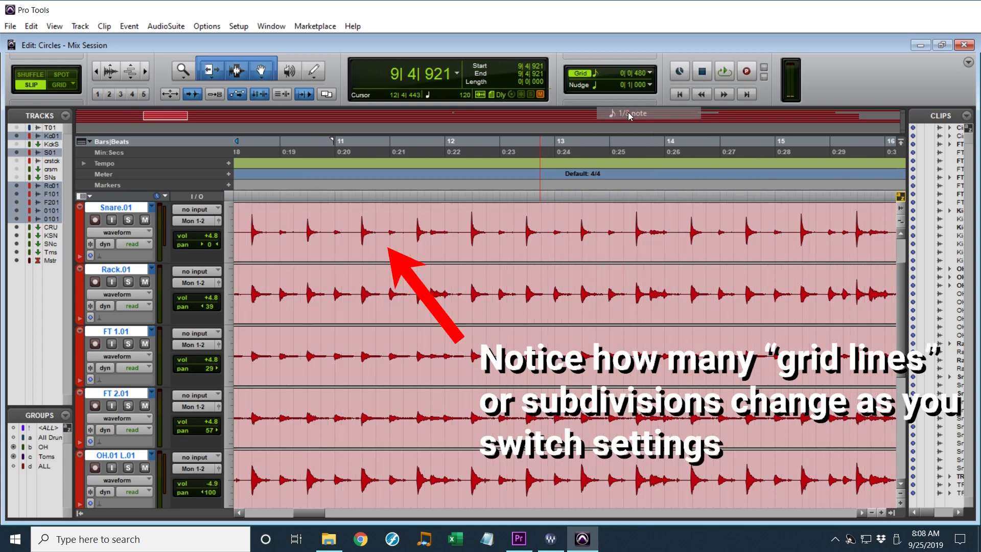
{"action": "left_click", "coordinate": [599, 72]}
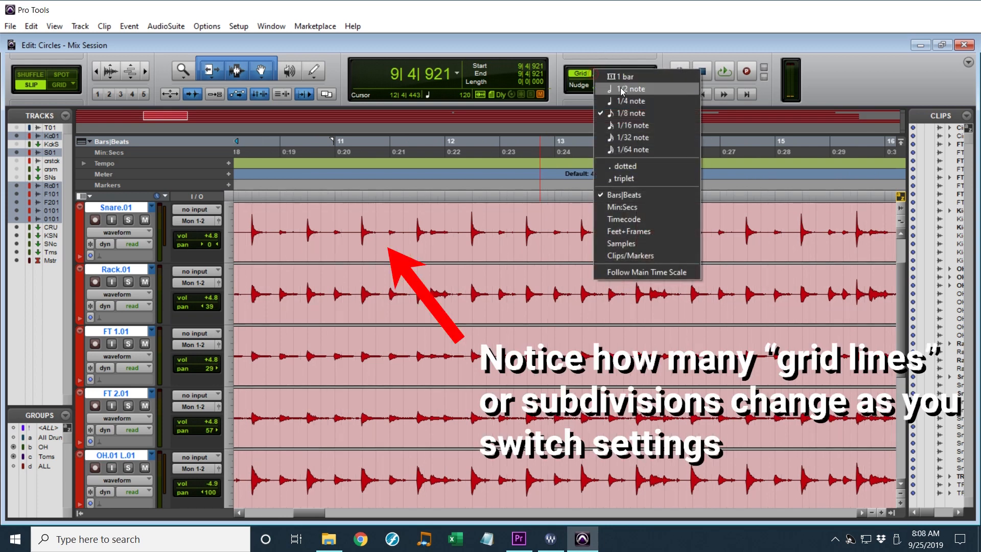
{"action": "left_click", "coordinate": [623, 100]}
{"action": "left_click", "coordinate": [596, 71]}
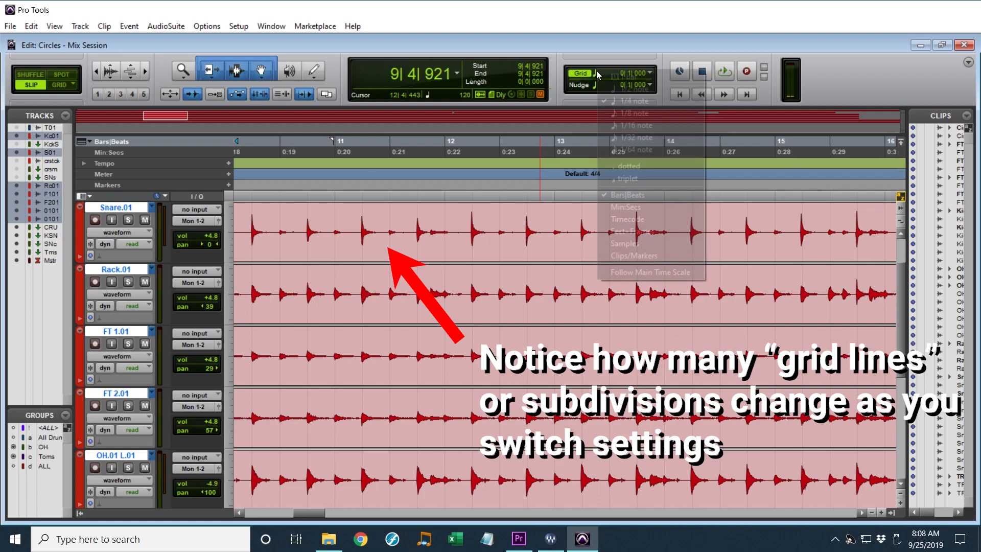
{"action": "left_click", "coordinate": [628, 90]}
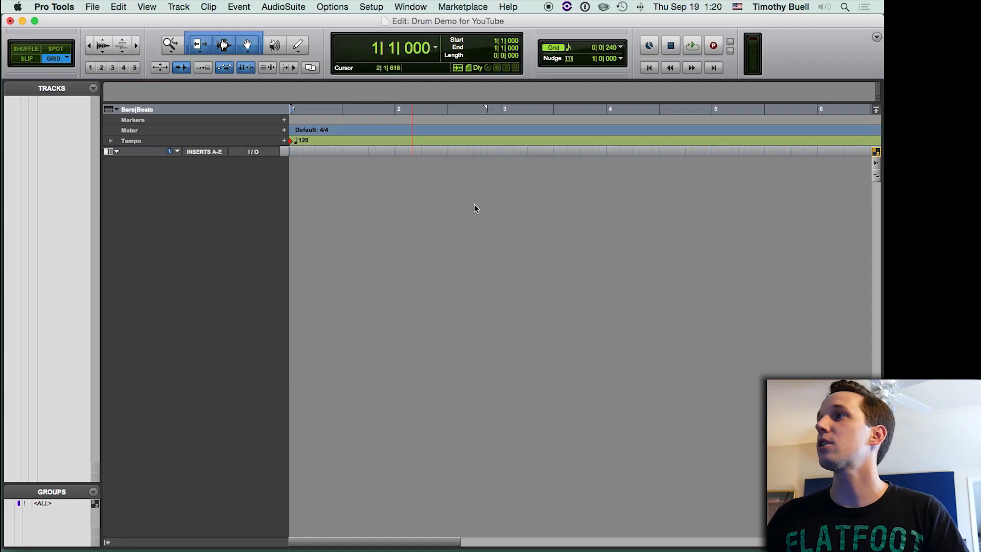
- Toggle the Edit window's Commands Keyboard Focus and leave it enabled
{"action": "left_click", "coordinate": [876, 155]}
{"action": "left_click", "coordinate": [877, 154]}
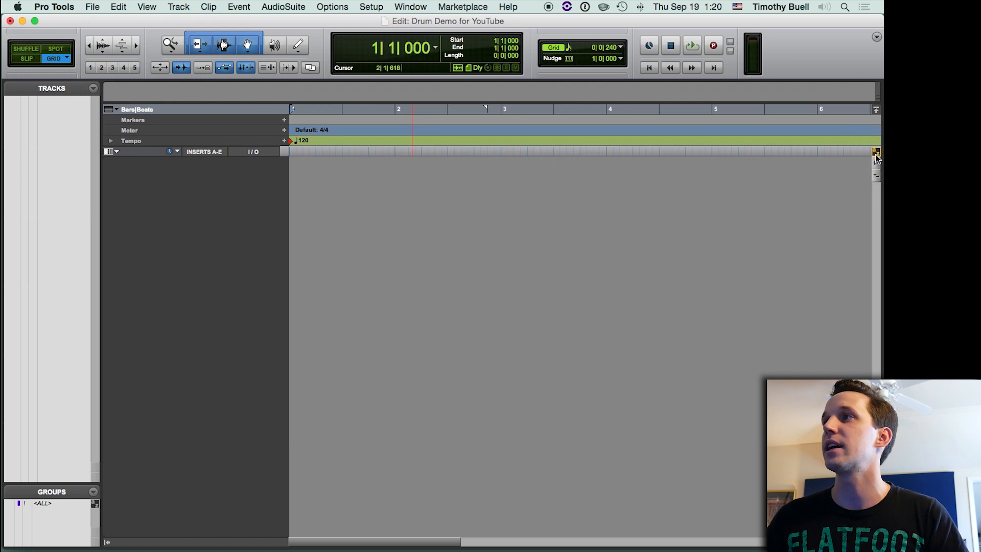
{"action": "left_click", "coordinate": [876, 154]}
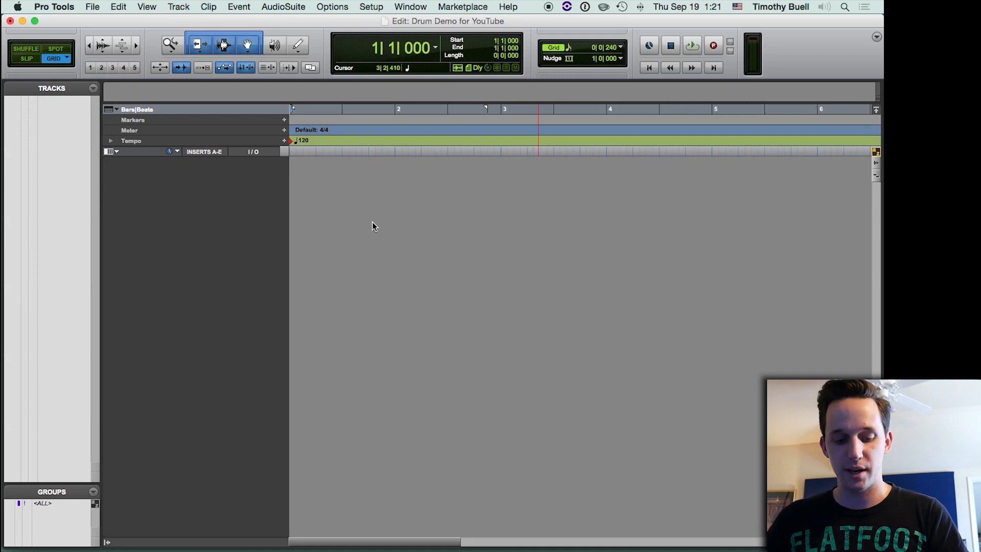
- Show the floating Transport window and reposition it over the Edit window
{"action": "key", "text": "super"}
{"action": "key", "text": "super+1"}
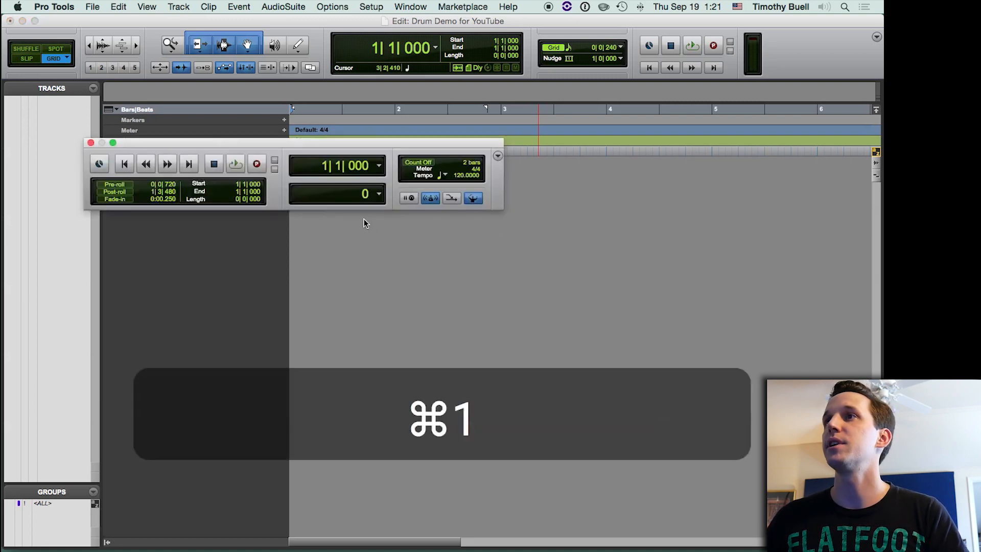
{"action": "left_click_drag", "start_coordinate": [409, 144], "coordinate": [427, 136]}
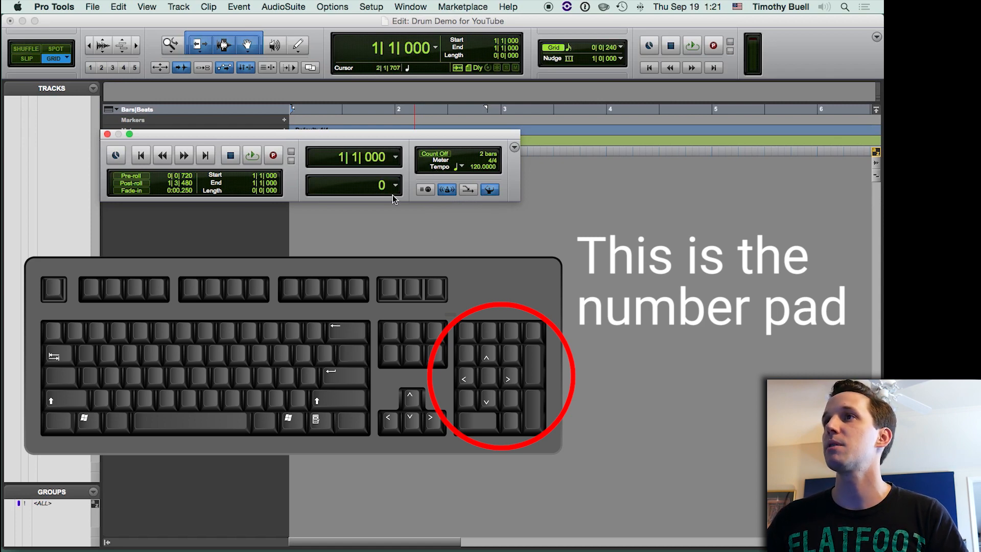
{"action": "left_click_drag", "start_coordinate": [388, 134], "coordinate": [412, 134]}
- Open the tempo value for editing, toggle Count Off on and off, and hide the Transport window
{"action": "left_click", "coordinate": [508, 166]}
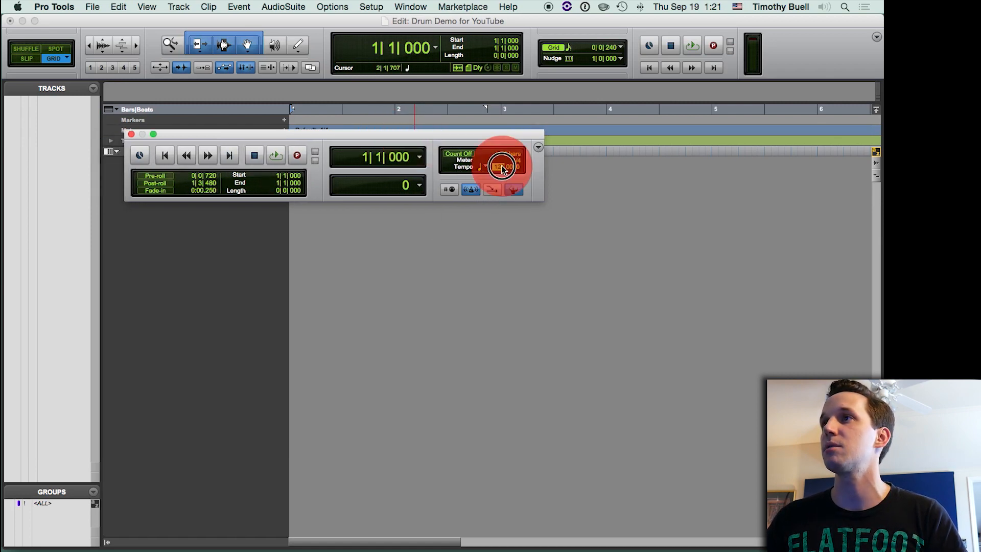
{"action": "left_click", "coordinate": [466, 154]}
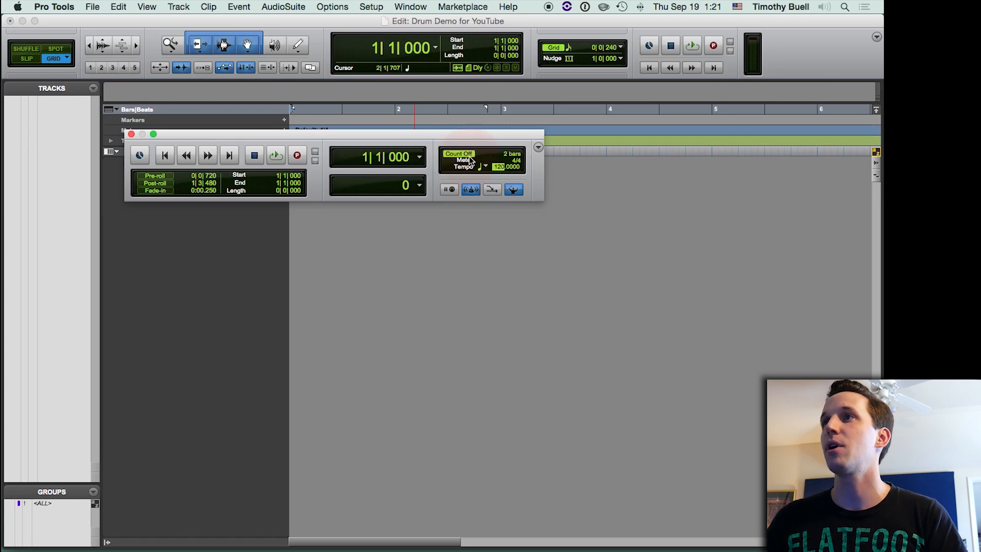
{"action": "left_click", "coordinate": [466, 155]}
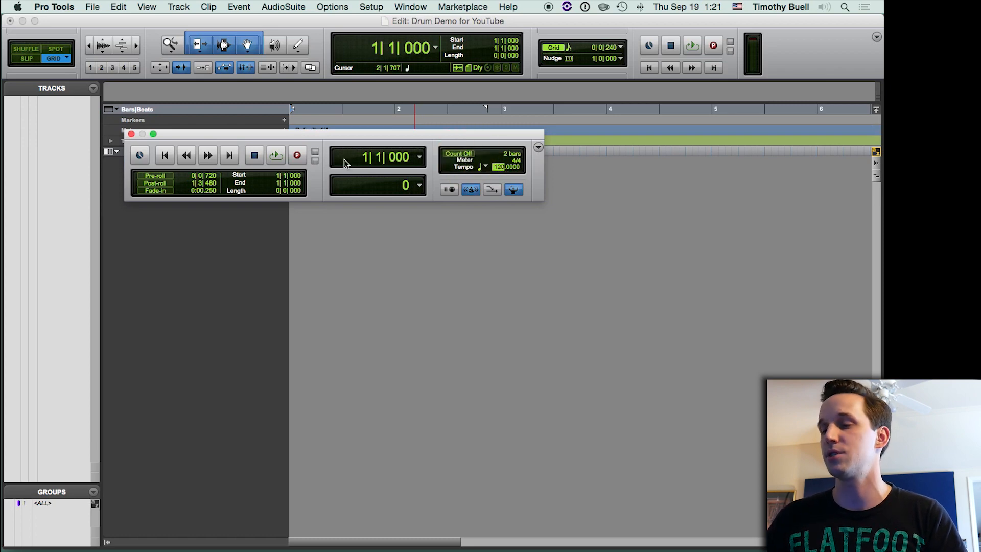
{"action": "key", "text": "super+1"}
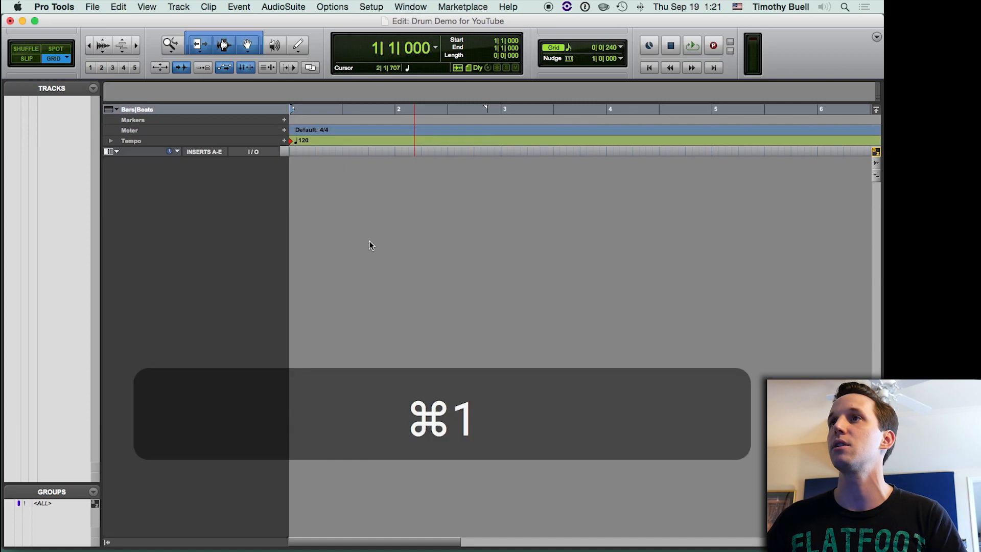
{"action": "left_click", "coordinate": [369, 242]}
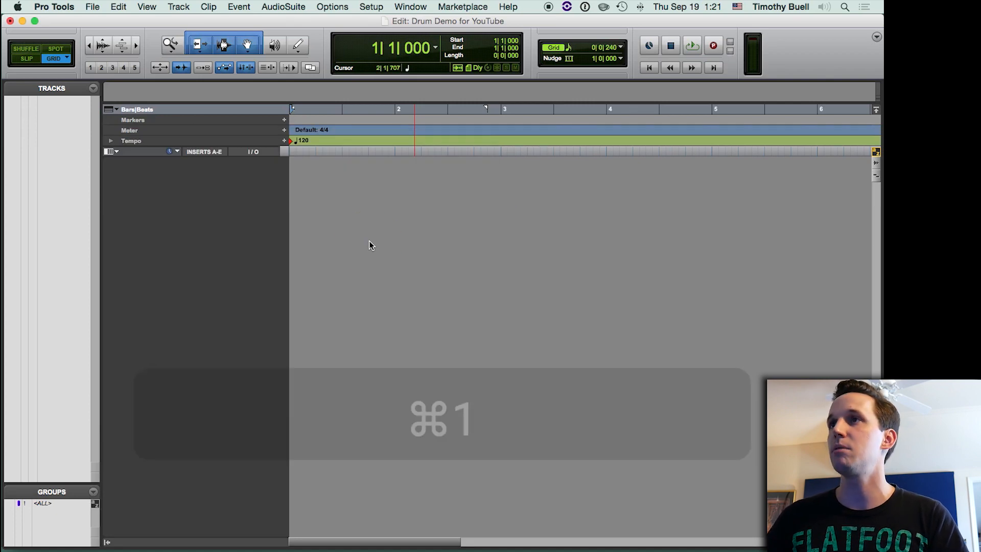
{"action": "key", "text": "super+8"}
{"action": "key", "text": "super+8"}
{"action": "left_click", "coordinate": [356, 252]}
{"action": "key", "text": "super+bracketleft"}
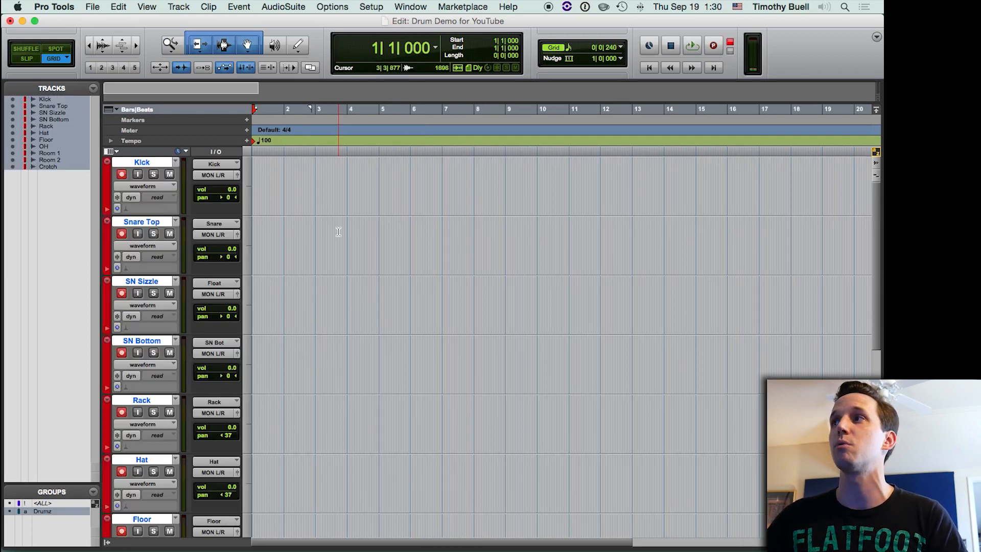
- Start recording on all armed drum tracks from the beginning of the session
{"action": "key", "text": "3"}
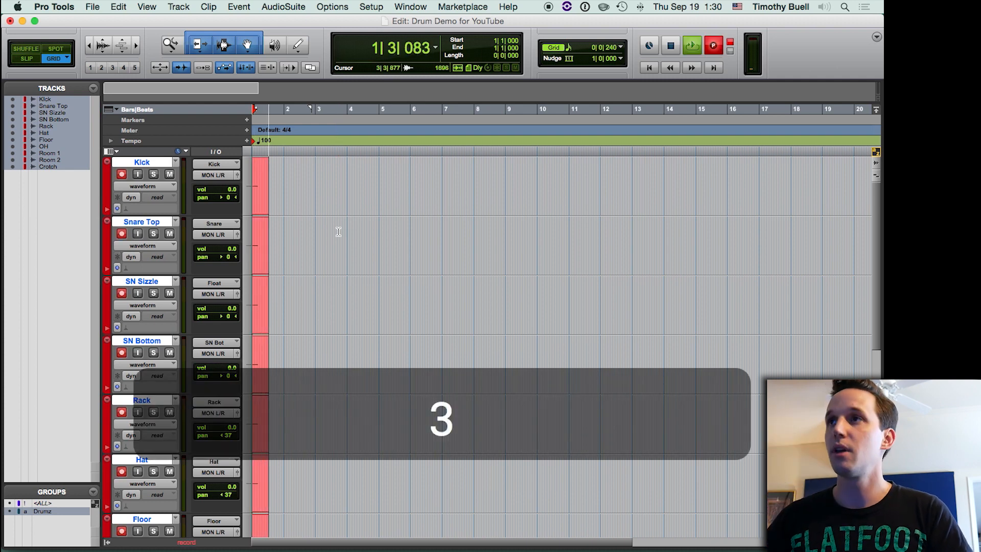
- Zoom the Edit window's timeline horizontally out, in and out again
{"action": "key", "text": "r"}
{"action": "key", "text": "r"}
{"action": "key", "text": "r"}
{"action": "key", "text": "t"}
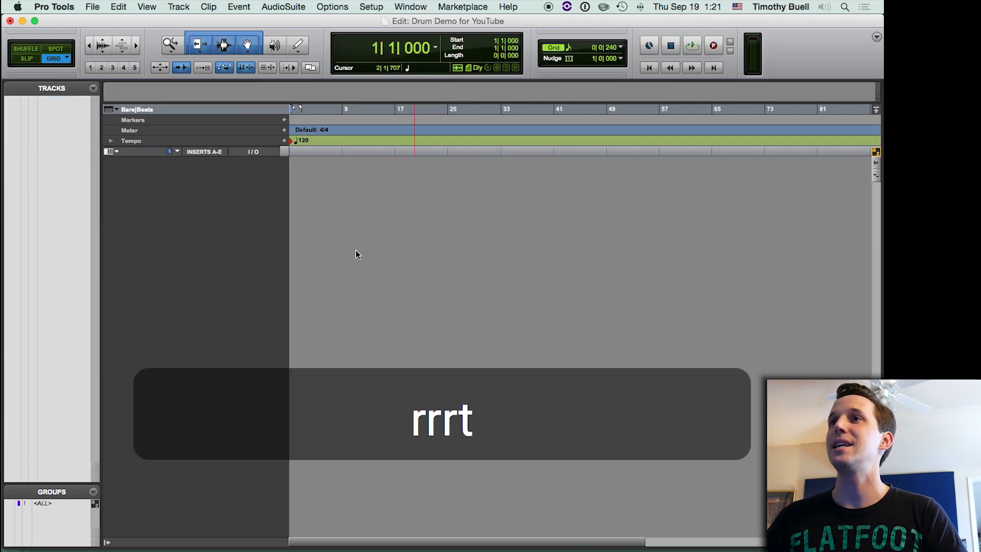
{"action": "key", "text": "t"}
{"action": "key", "text": "t"}
{"action": "key", "text": "t"}
{"action": "key", "text": "t"}
{"action": "key", "text": "t"}
{"action": "key", "text": "r"}
{"action": "key", "text": "r"}
{"action": "key", "text": "r"}
{"action": "key", "text": "r"}
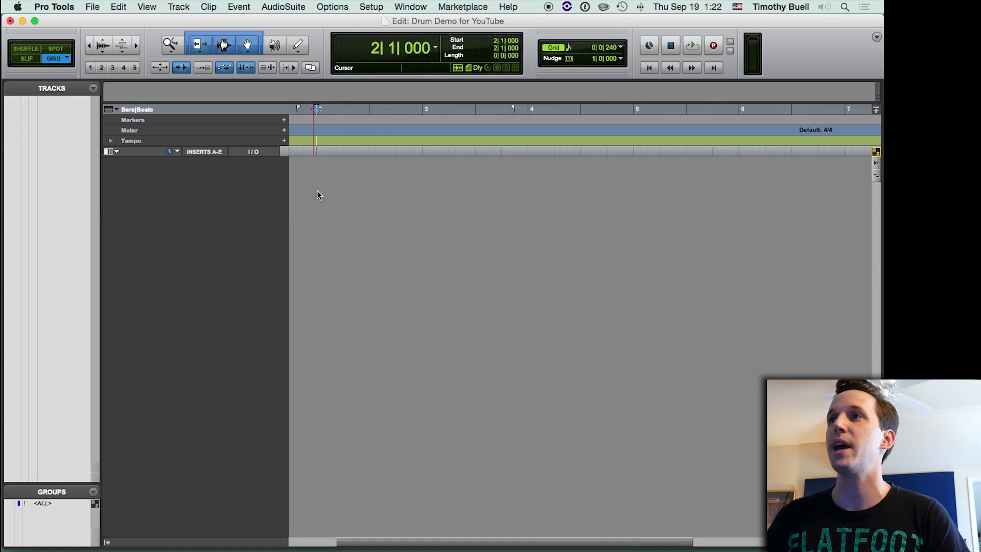
- Move the playback position forward two bars and back one bar to 3|1|000
{"action": "key", "text": "2"}
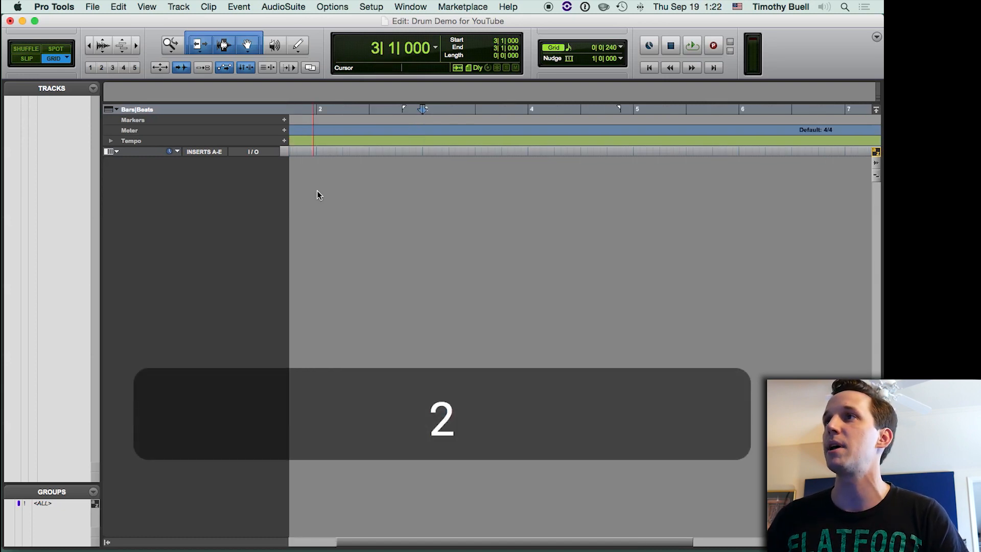
{"action": "key", "text": "2"}
{"action": "key", "text": "1"}
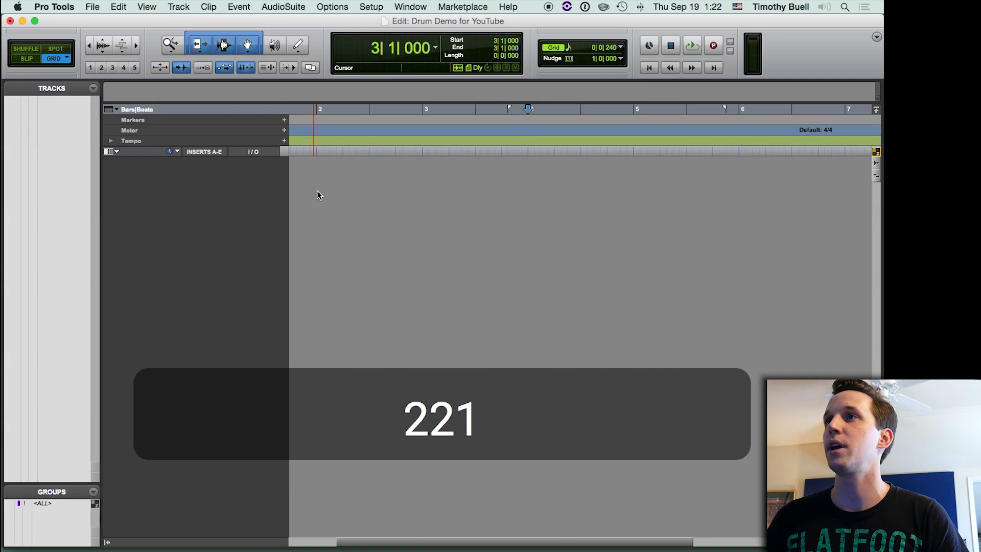
- Step the playback position backward and forward by single bars and return it to the session start at 1|1|000
{"action": "key", "text": "1"}
{"action": "key", "text": "2"}
{"action": "key", "text": "2"}
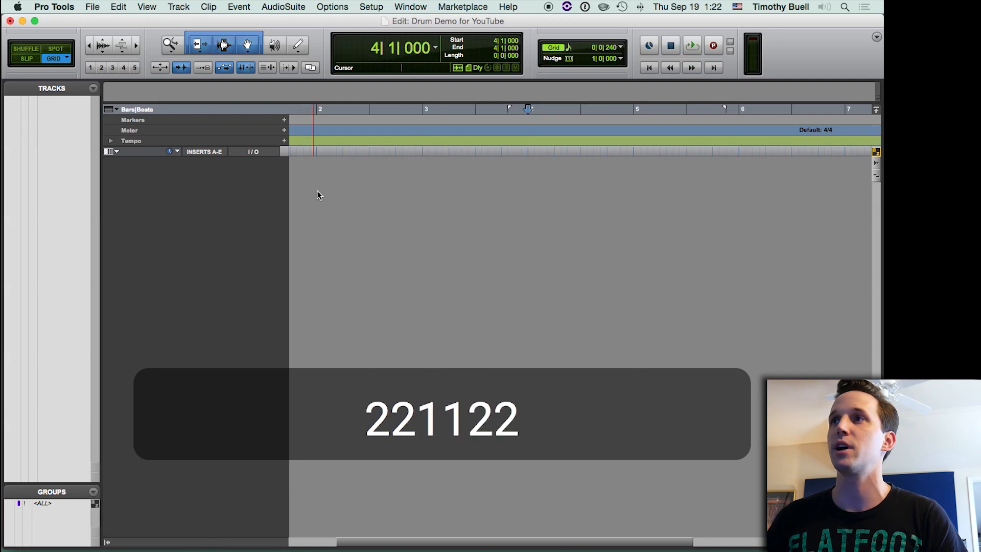
{"action": "key", "text": "1"}
{"action": "key", "text": "1"}
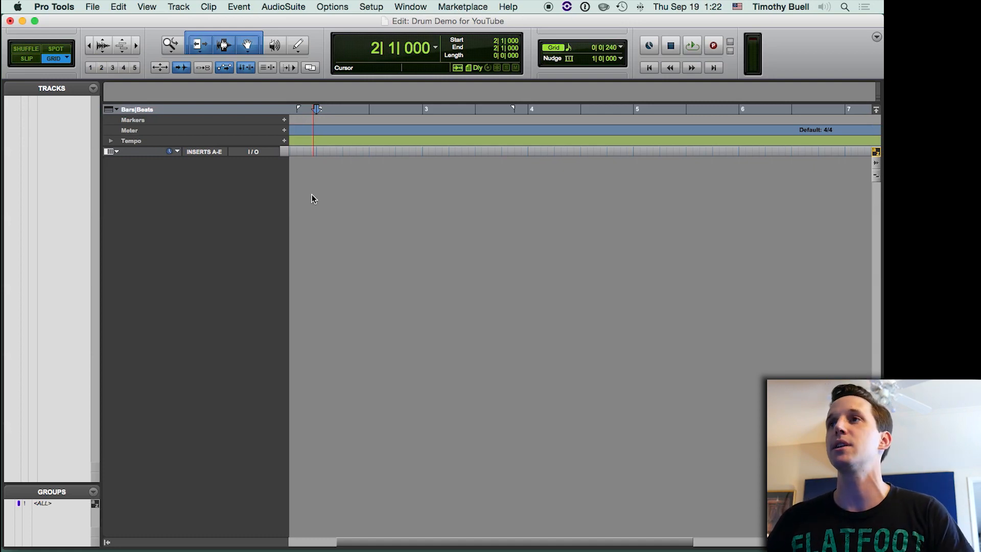
{"action": "key", "text": "Return"}
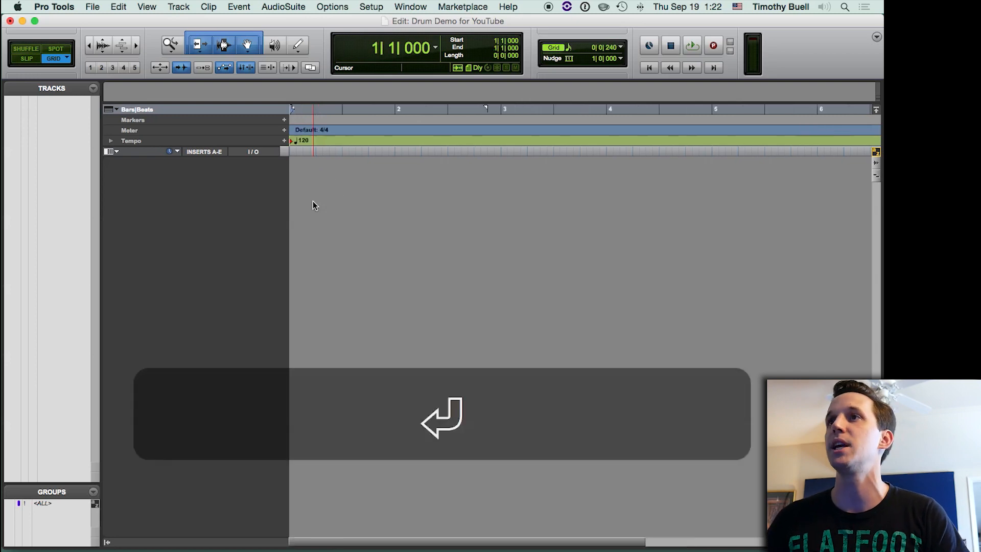
{"action": "key", "text": "r"}
{"action": "key", "text": "r"}
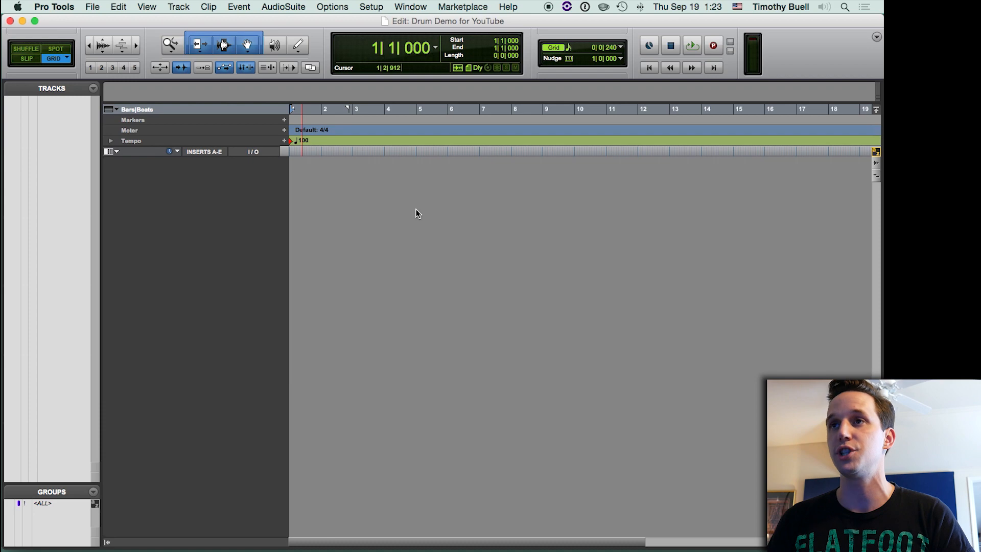
- Start creating new tracks, trying the Stereo track format and setting it back to Mono
{"action": "key", "text": "shift+super+n"}
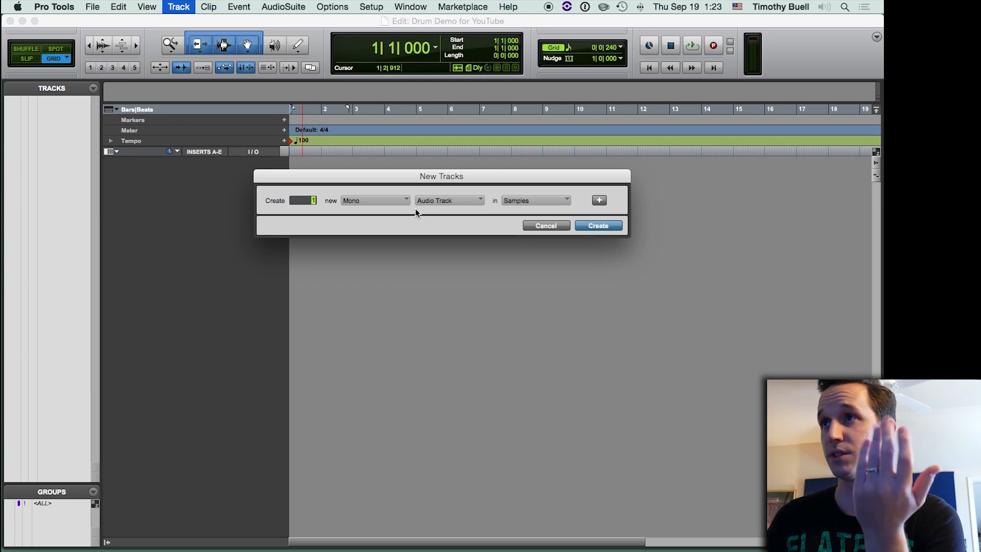
{"action": "left_click", "coordinate": [372, 200]}
{"action": "left_click", "coordinate": [370, 214]}
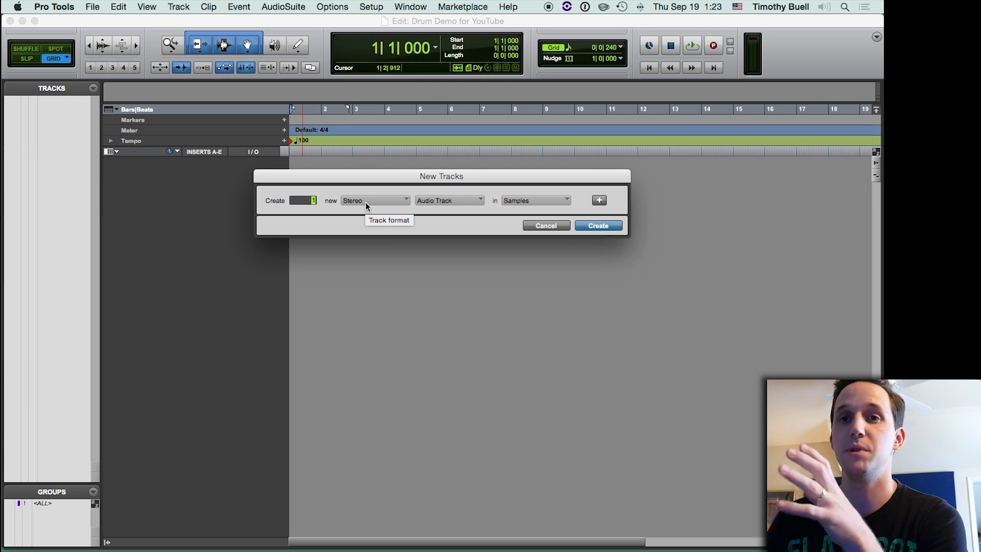
{"action": "left_click", "coordinate": [365, 202]}
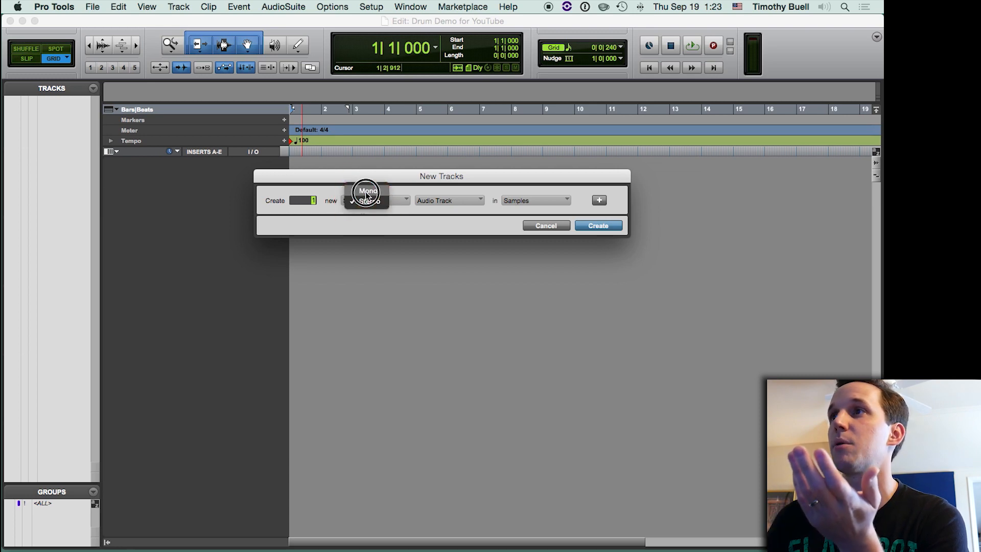
{"action": "left_click", "coordinate": [368, 190]}
- Review the available track types and timebase options for the new tracks, keeping Audio Track and Samples
{"action": "left_click", "coordinate": [445, 201]}
{"action": "left_click", "coordinate": [446, 204]}
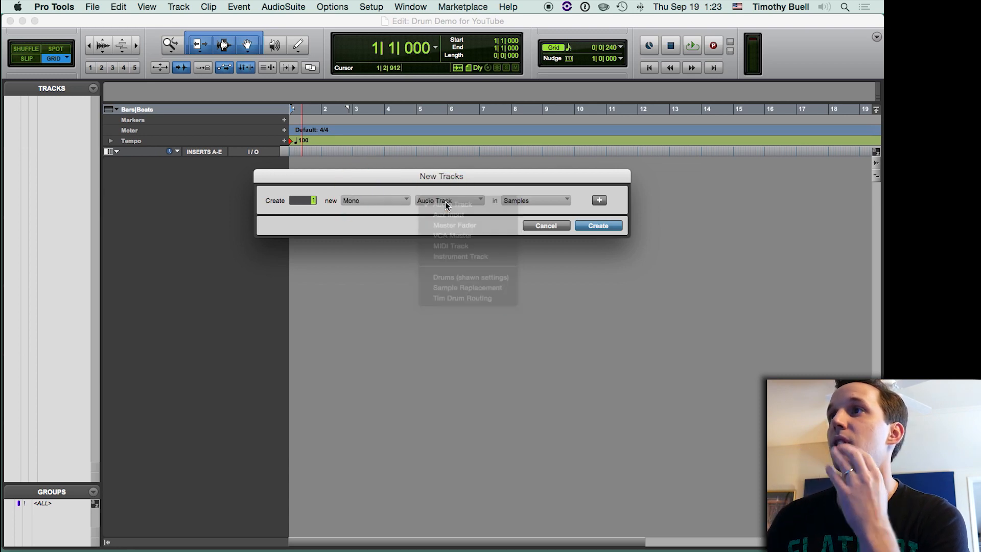
{"action": "left_click", "coordinate": [446, 203]}
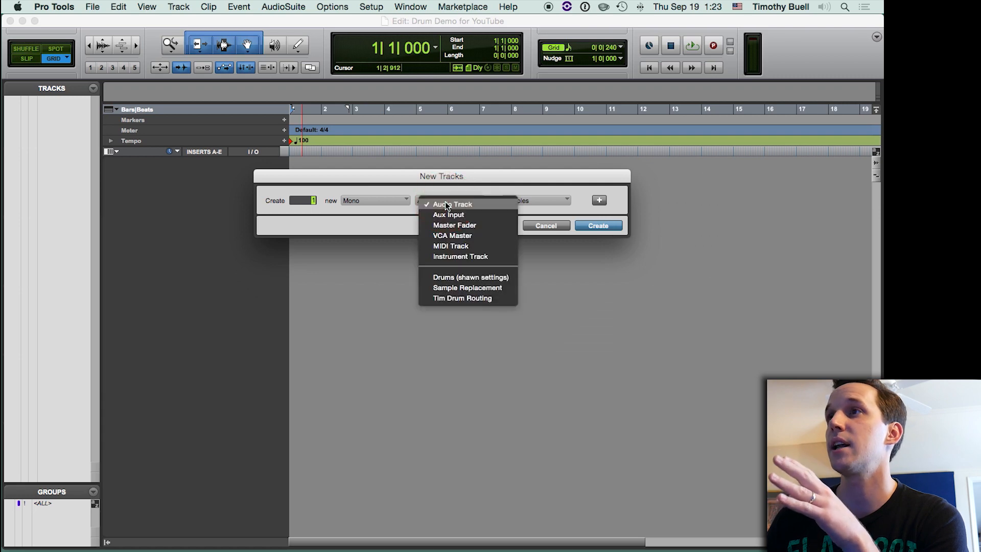
{"action": "left_click", "coordinate": [464, 180]}
{"action": "left_click", "coordinate": [532, 201]}
{"action": "left_click", "coordinate": [549, 203]}
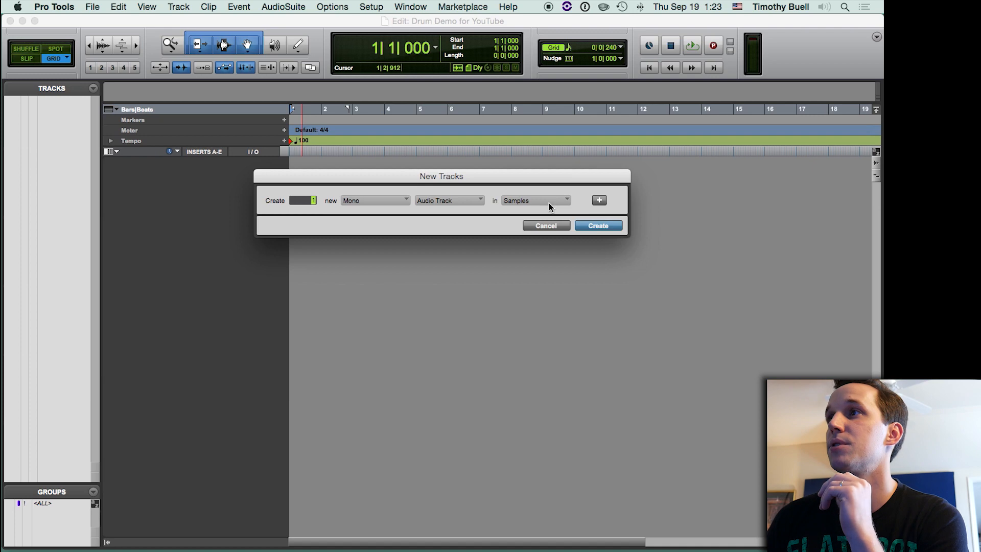
- Create 10 mono audio tracks with the Samples timebase and deselect all of them
{"action": "left_click", "coordinate": [301, 200]}
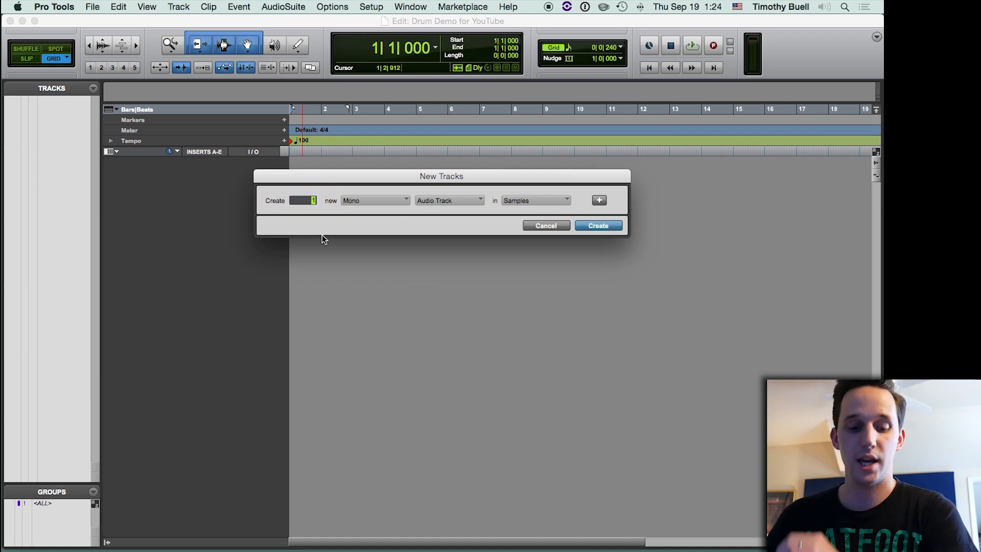
{"action": "type", "text": "10"}
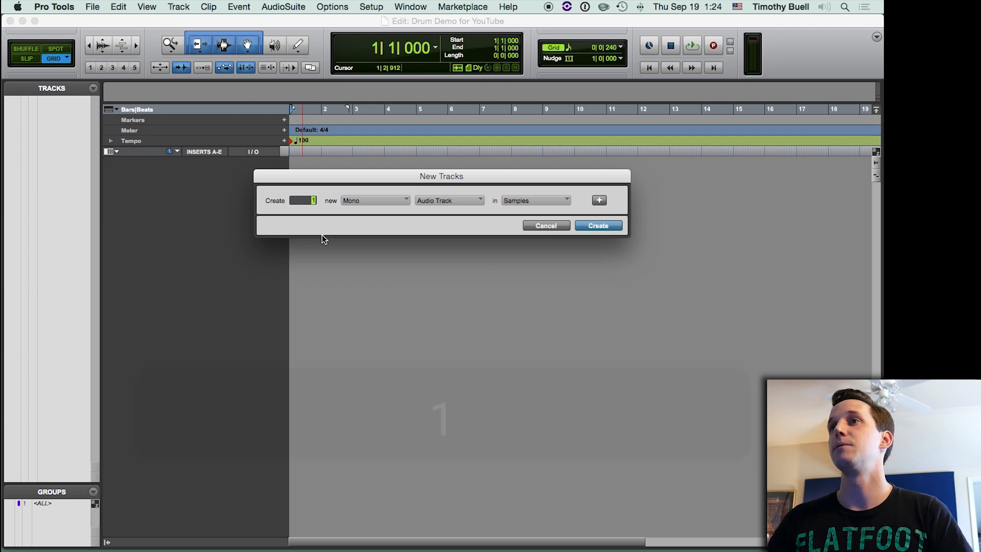
{"action": "key", "text": "Return"}
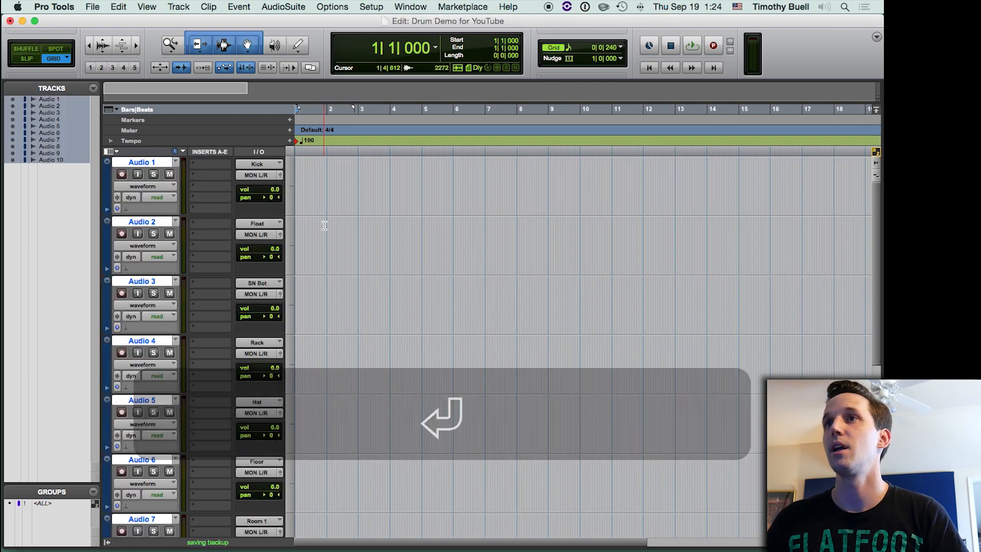
{"action": "left_click", "coordinate": [148, 162], "text": "alt"}
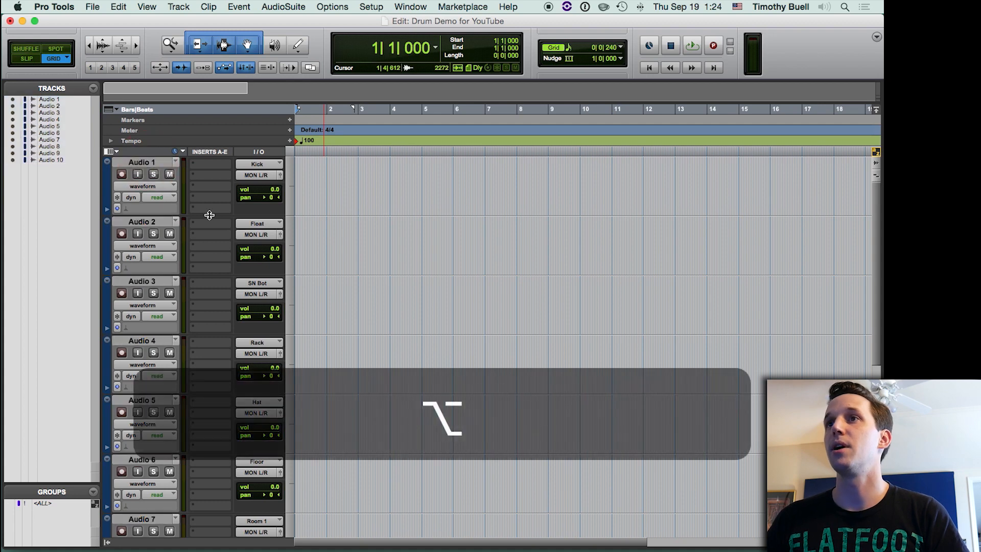
{"action": "scroll", "coordinate": [206, 213], "scroll_direction": "down", "scroll_amount": 5}
{"action": "scroll", "coordinate": [202, 211], "scroll_direction": "up", "scroll_amount": 5}
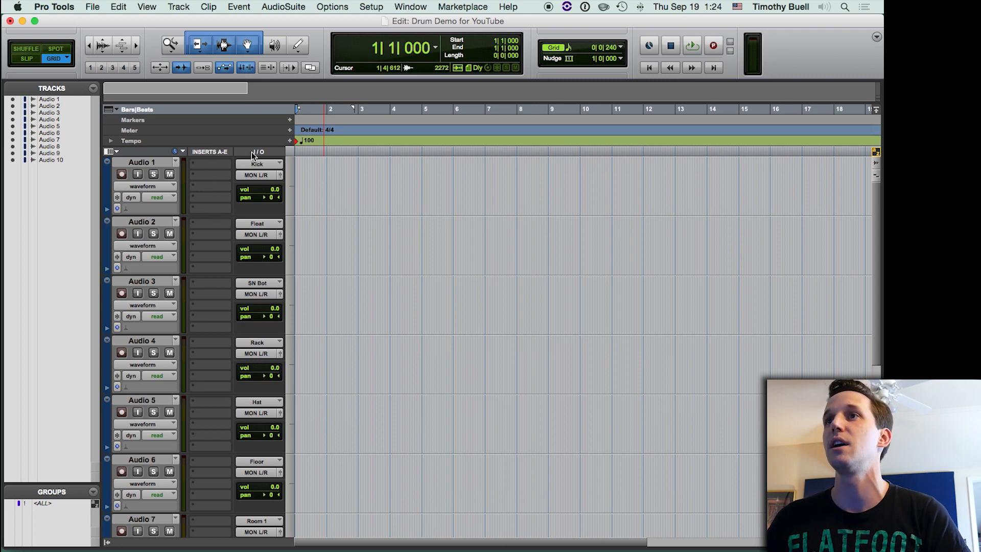
- Hide the Inserts A-E column in the Edit window, keeping the I/O column, and check the remaining column options
{"action": "left_click", "coordinate": [210, 152]}
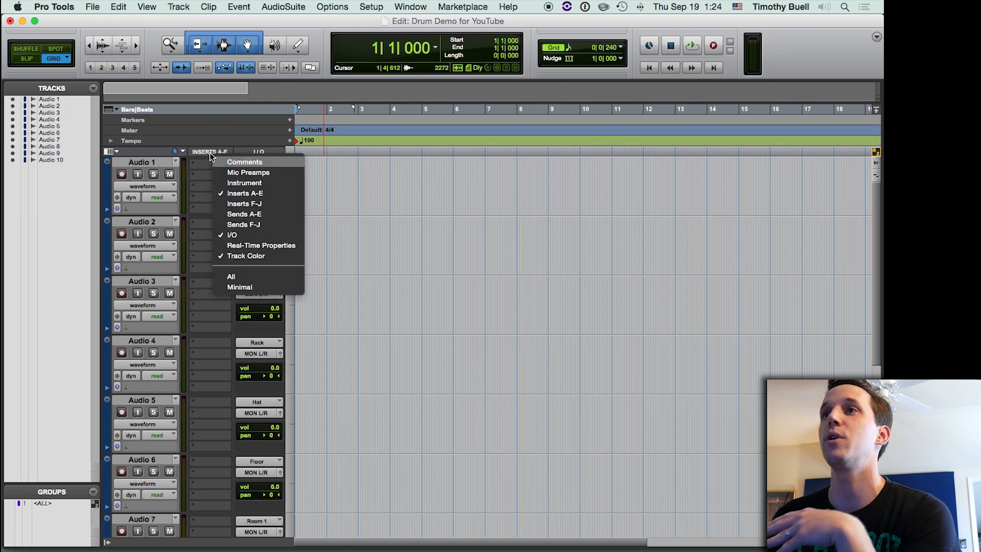
{"action": "left_click", "coordinate": [222, 194]}
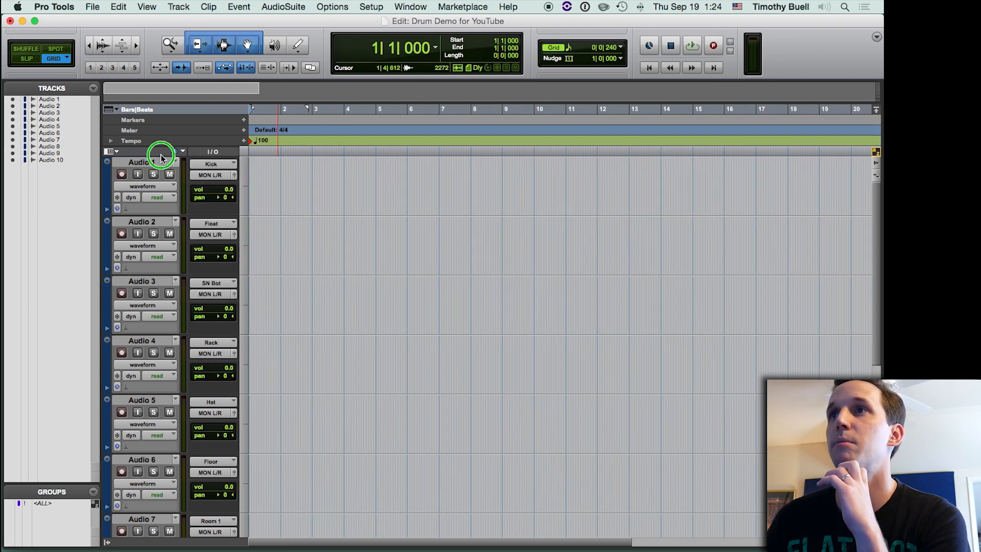
{"action": "right_click", "coordinate": [213, 155]}
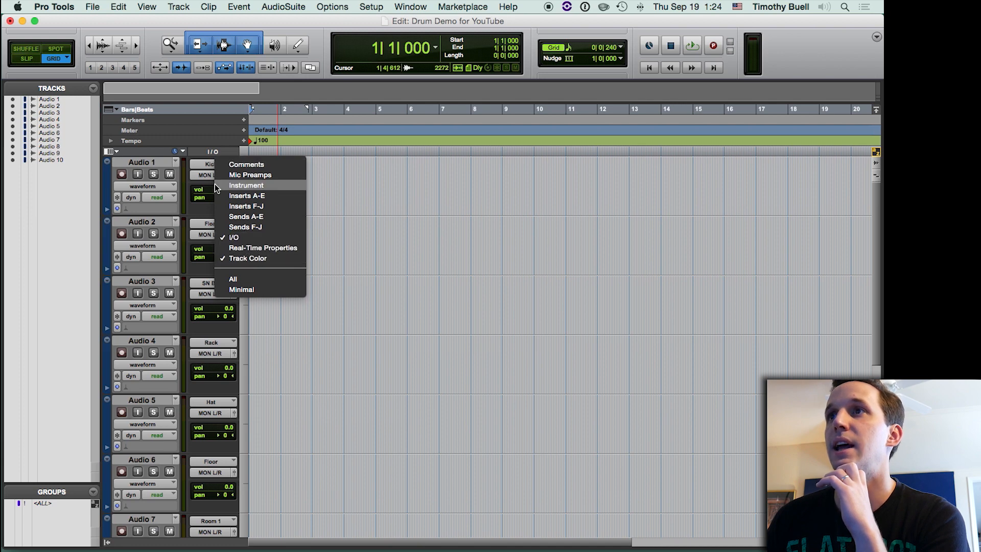
{"action": "left_click", "coordinate": [200, 151]}
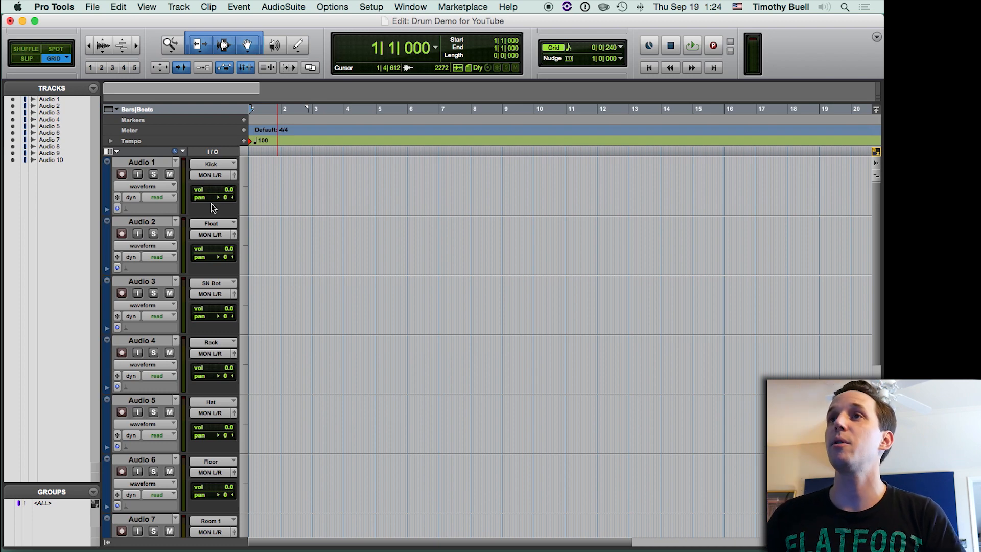
- Check the Audio 1 track's input and output options and assign its input to Kick (Mono) on the interface
{"action": "left_click", "coordinate": [211, 165]}
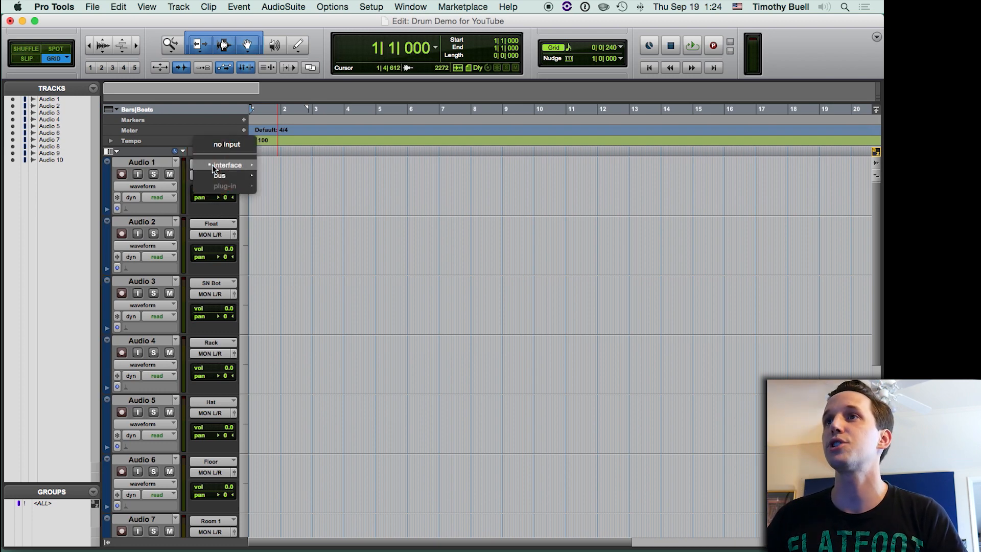
{"action": "left_click", "coordinate": [164, 163]}
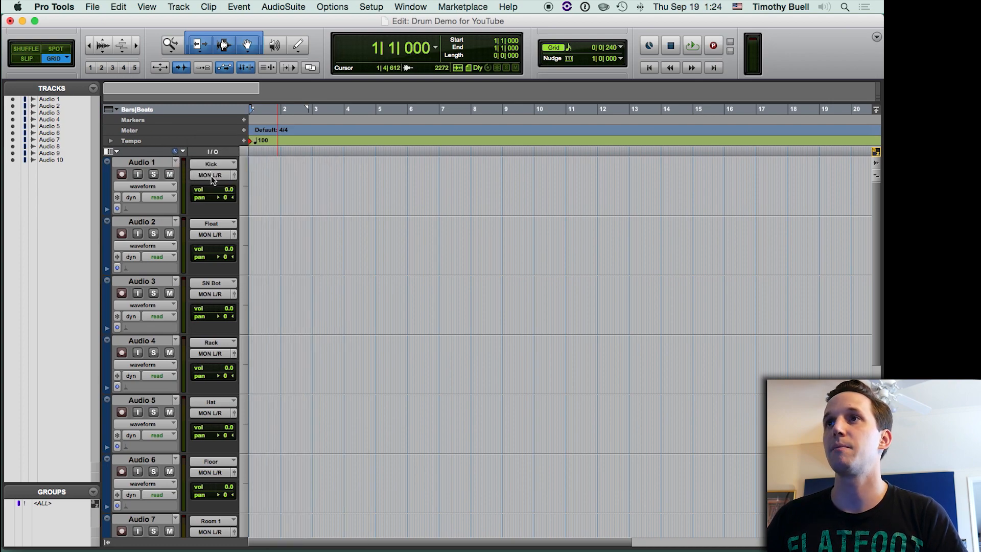
{"action": "left_click", "coordinate": [210, 175]}
{"action": "left_click", "coordinate": [178, 160]}
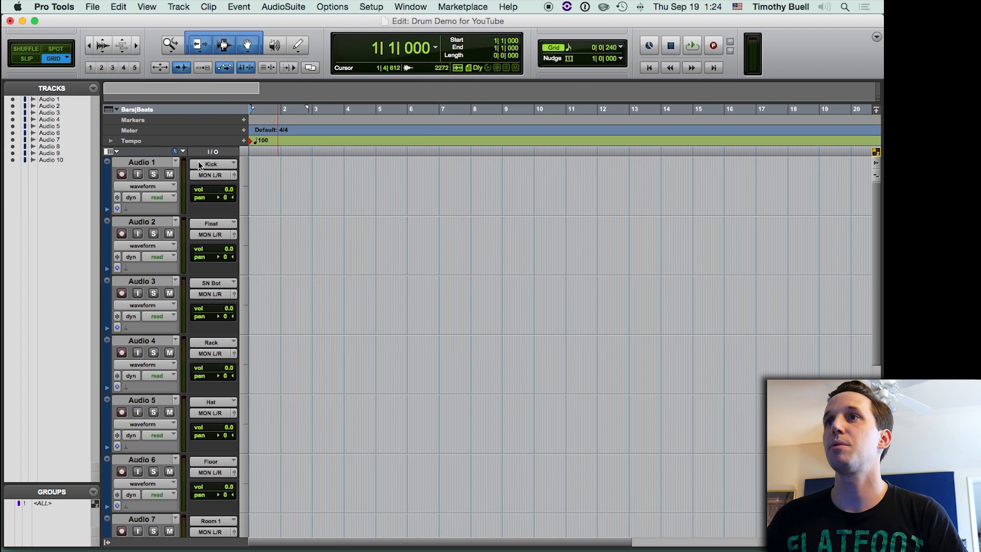
{"action": "left_click", "coordinate": [199, 161]}
{"action": "mouse_move", "coordinate": [201, 164]}
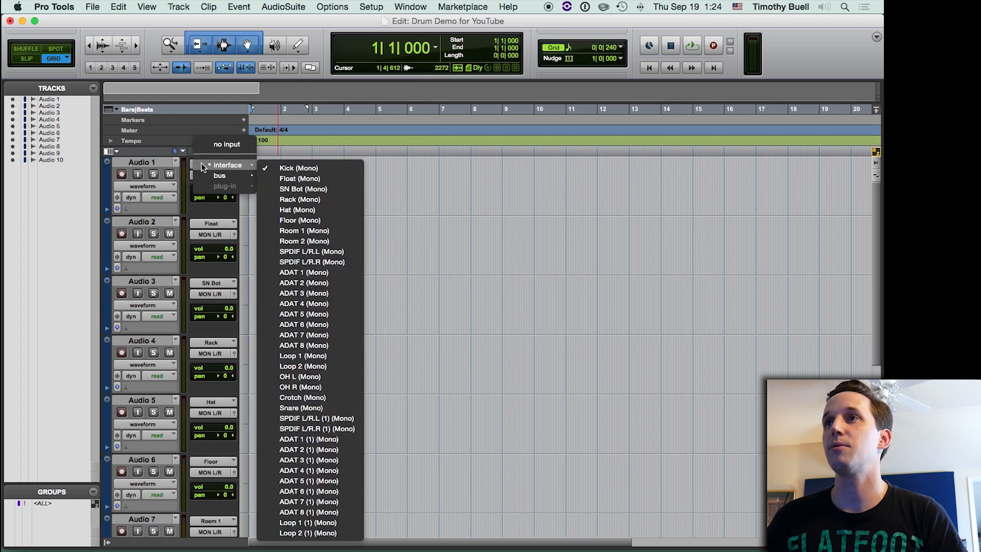
{"action": "left_click", "coordinate": [301, 168]}
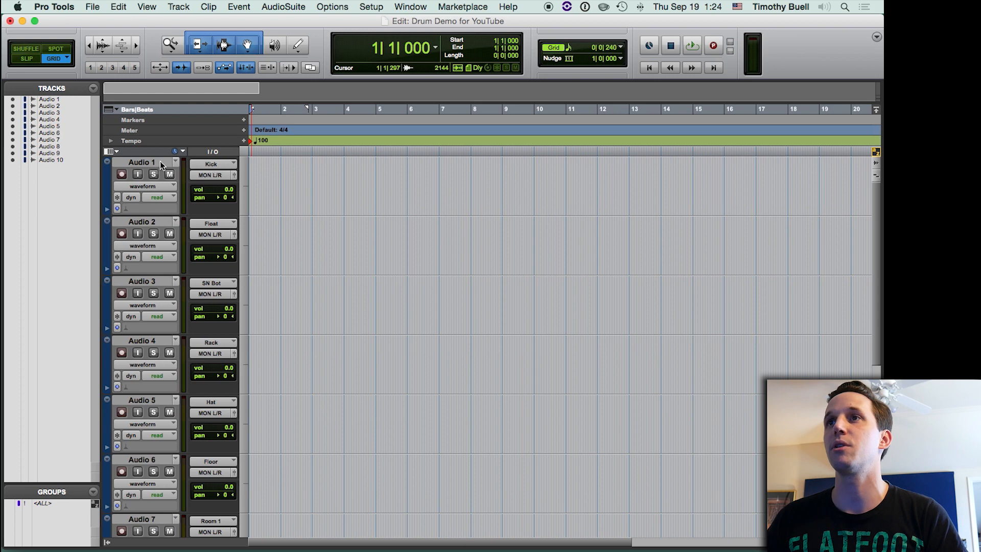
- Rename the Audio 1 track as Kick and the Audio 2 track as SN Sizzle
{"action": "double_click", "coordinate": [147, 162]}
{"action": "type", "text": "Kick"}
{"action": "key", "text": "Return"}
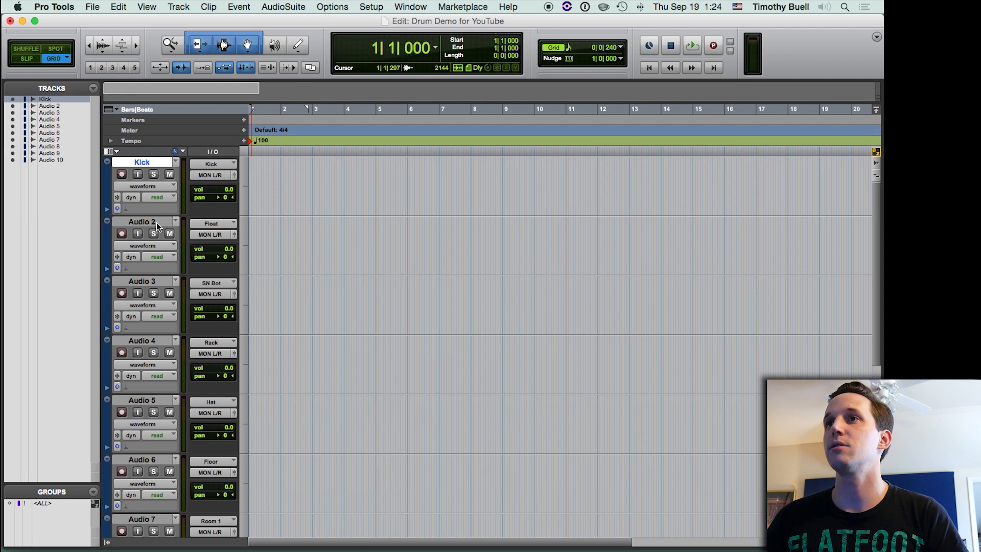
{"action": "double_click", "coordinate": [154, 222]}
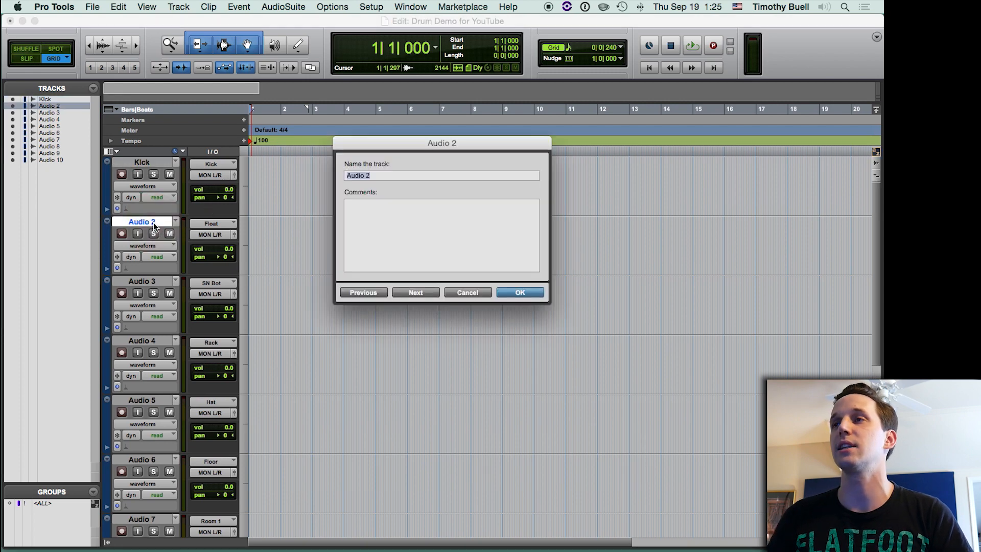
{"action": "type", "text": "SN "}
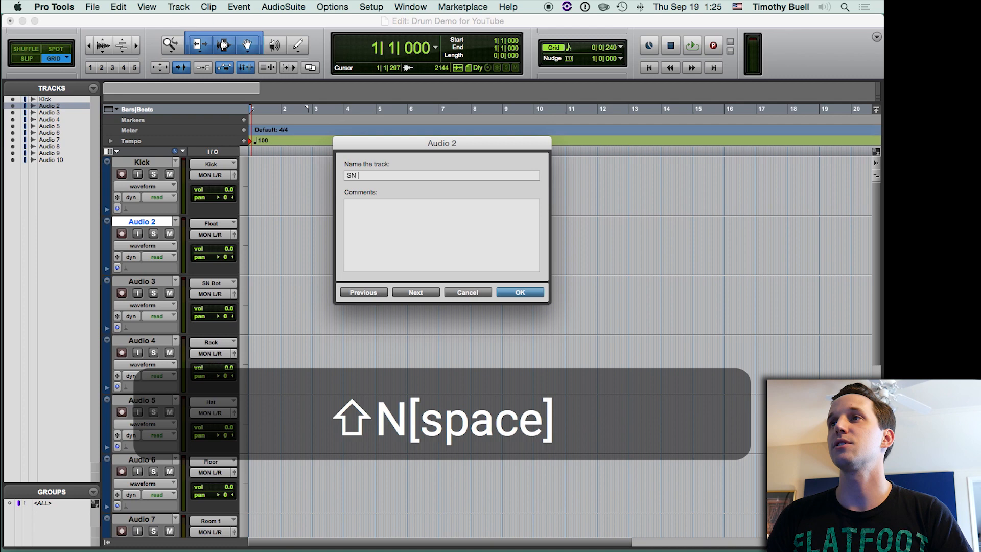
{"action": "type", "text": "Sizzle"}
{"action": "key", "text": "Return"}
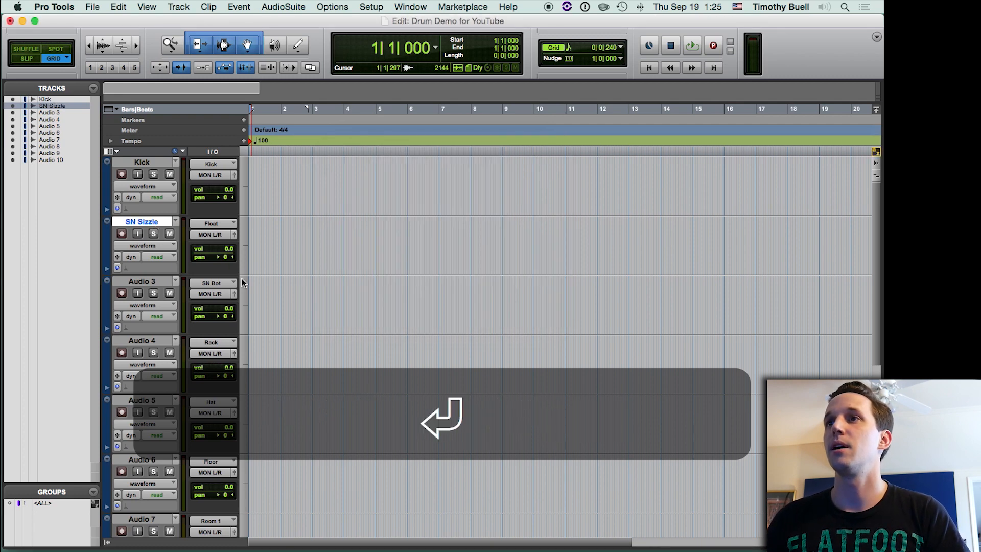
- Rename the Audio 3 track as SN Bottom and the Audio 4 track as Rack
{"action": "double_click", "coordinate": [152, 282]}
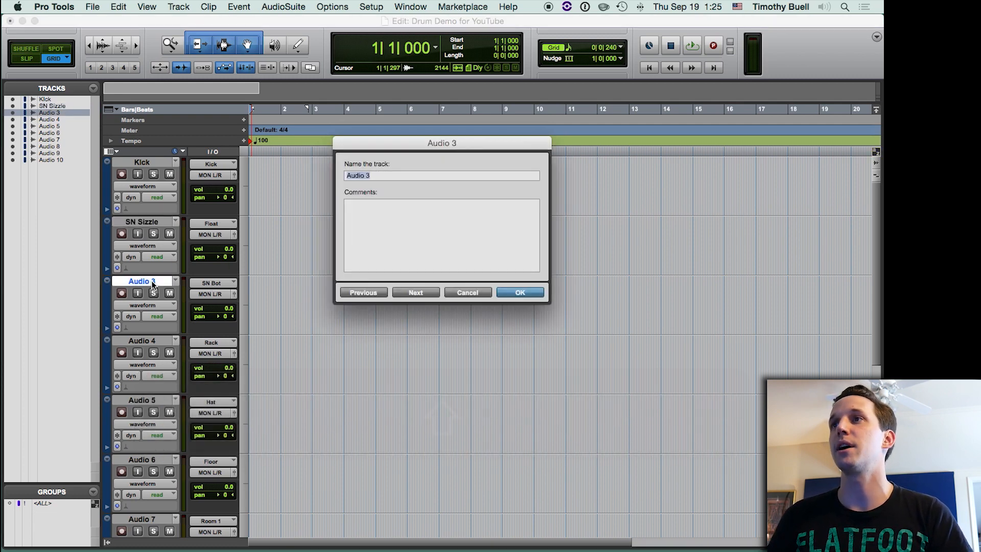
{"action": "type", "text": "SN Bottom"}
{"action": "key", "text": "Return"}
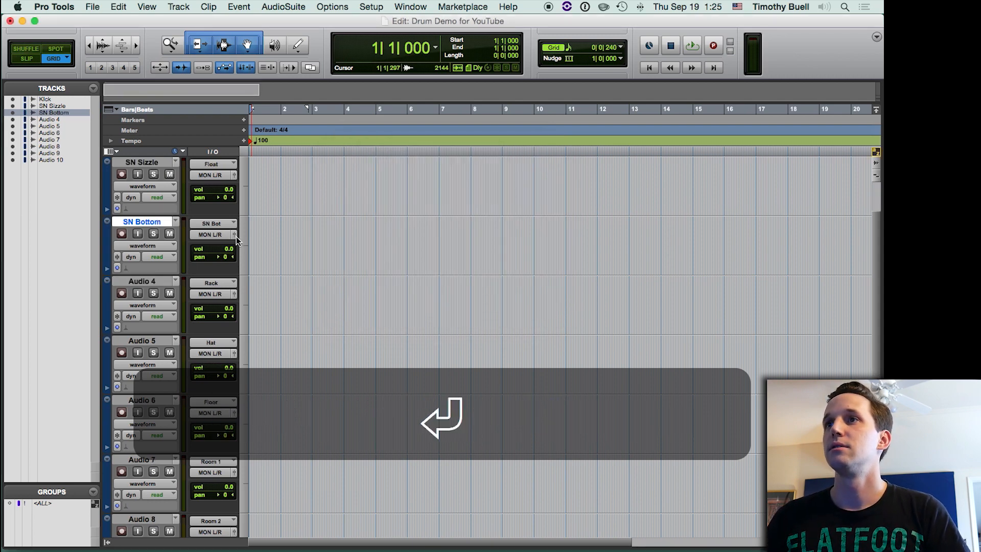
{"action": "double_click", "coordinate": [145, 282]}
{"action": "type", "text": "Rack"}
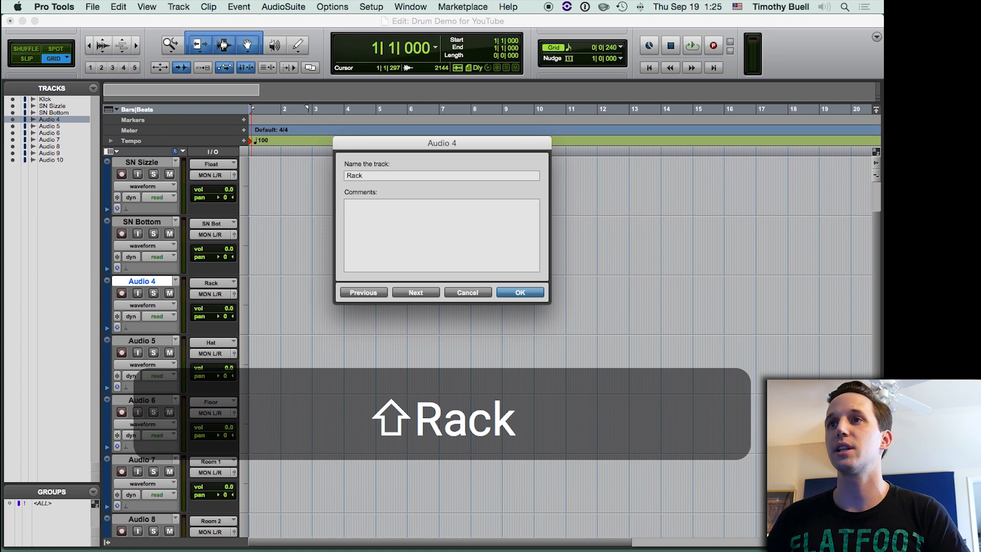
{"action": "key", "text": "Return"}
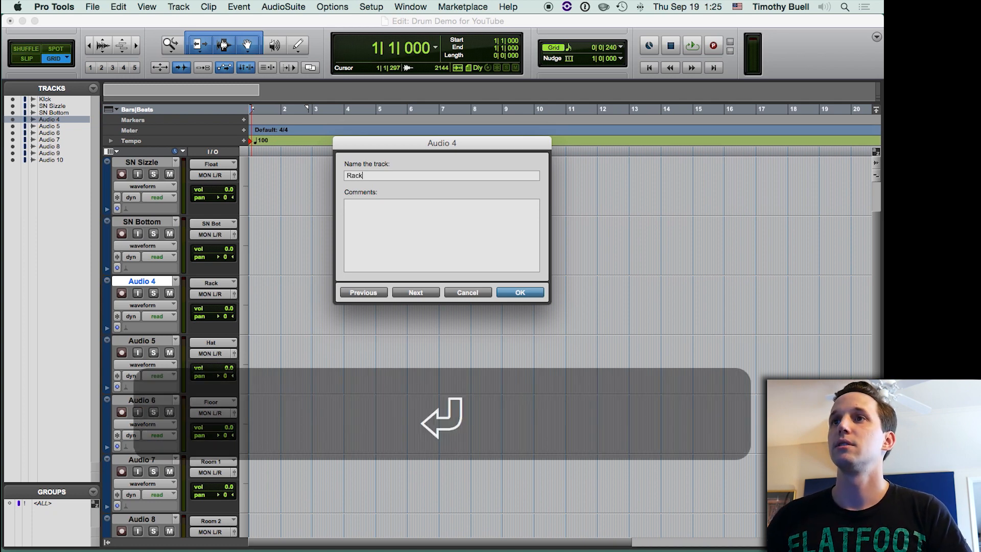
- Rename the Audio 5 track as Hat
{"action": "double_click", "coordinate": [154, 282]}
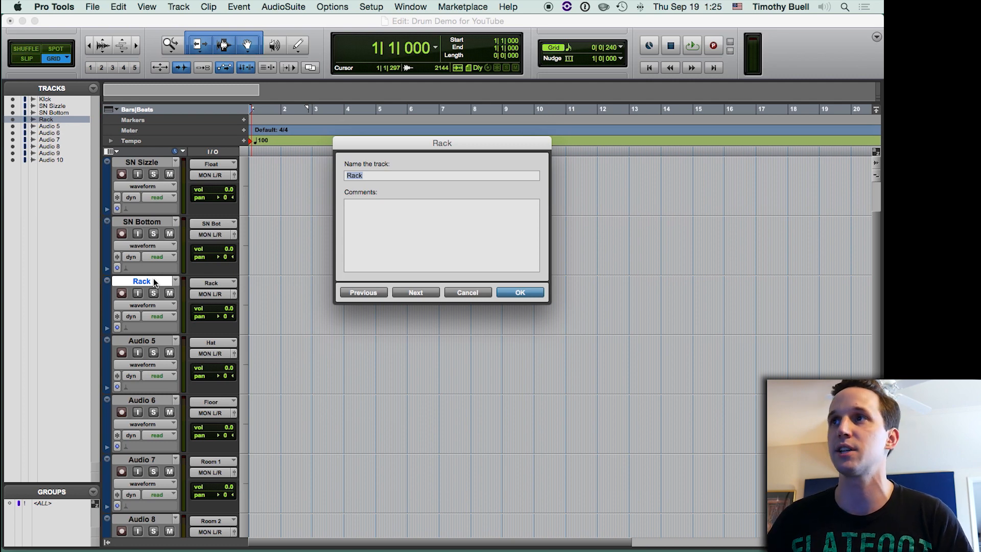
{"action": "key", "text": "super"}
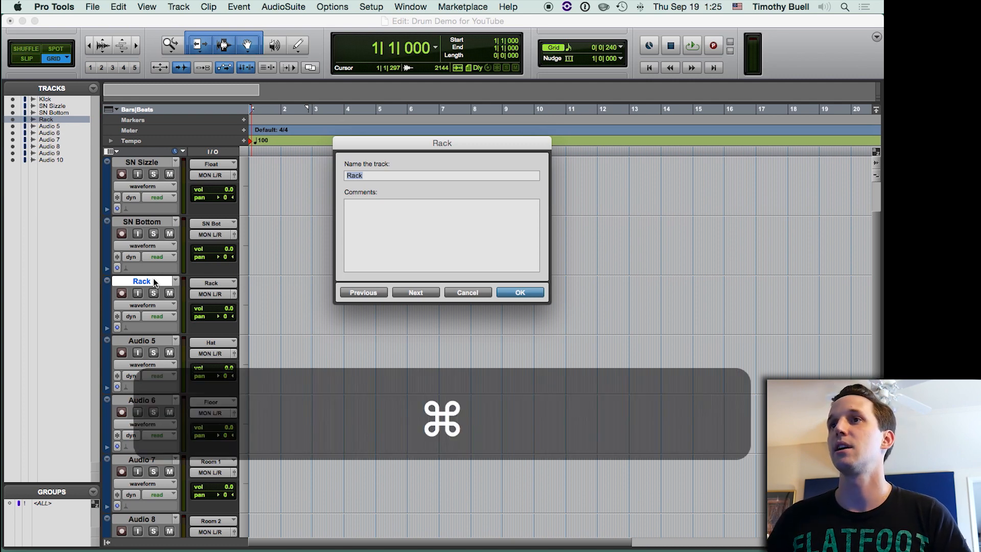
{"action": "key", "text": "super+Right"}
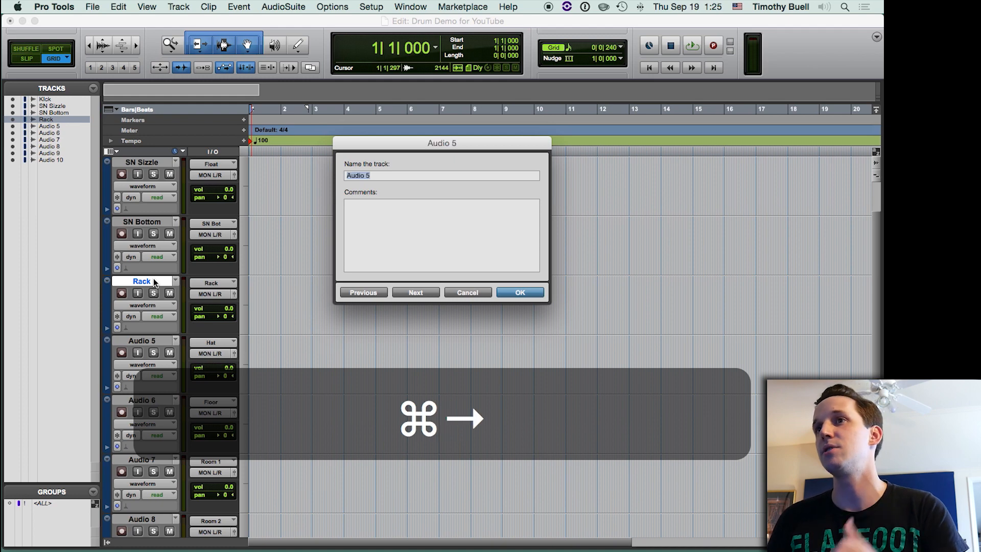
{"action": "type", "text": "Hat"}
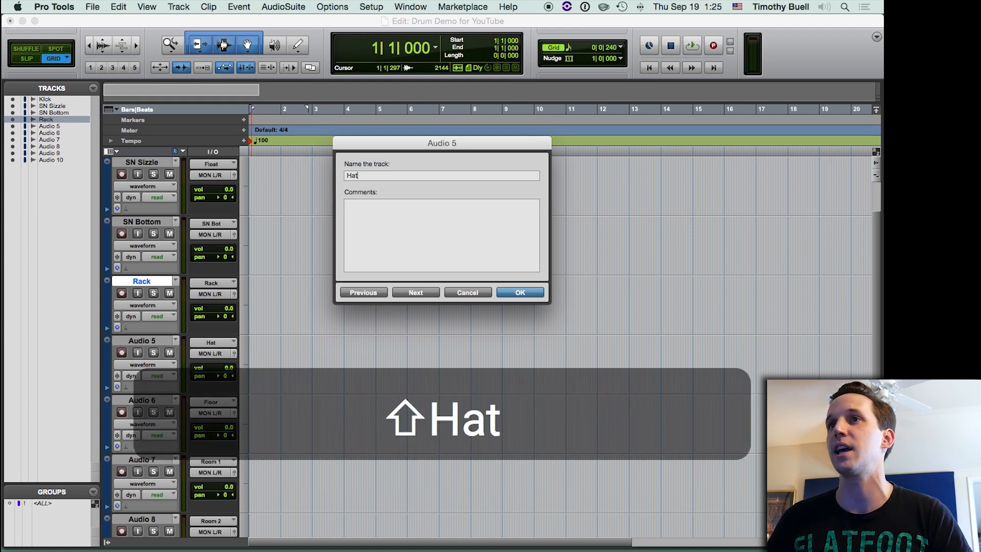
{"action": "key", "text": "super+Right"}
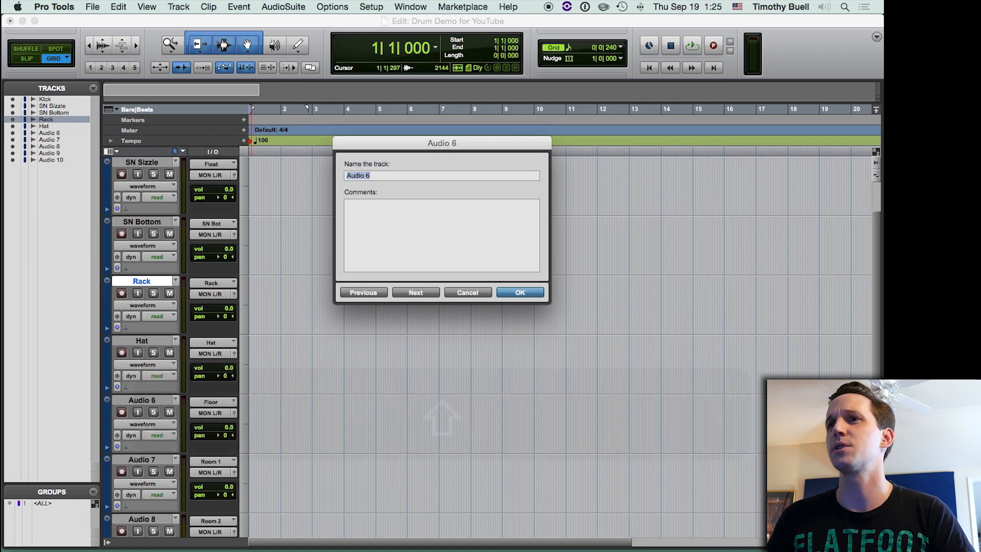
- Rename the Audio 6, Audio 7 and Audio 8 tracks as Floor, Room 1 and Room 2
{"action": "type", "text": "Floor"}
{"action": "key", "text": "super+Right"}
{"action": "type", "text": "Room 1"}
{"action": "key", "text": "super+Right"}
{"action": "type", "text": "Room 2"}
{"action": "key", "text": "super+Right"}
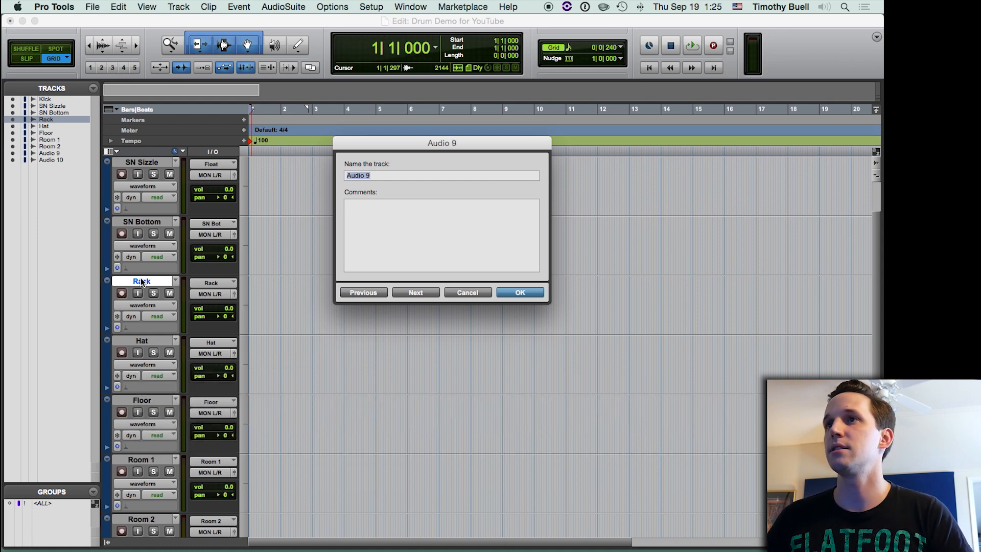
{"action": "key", "text": "Return"}
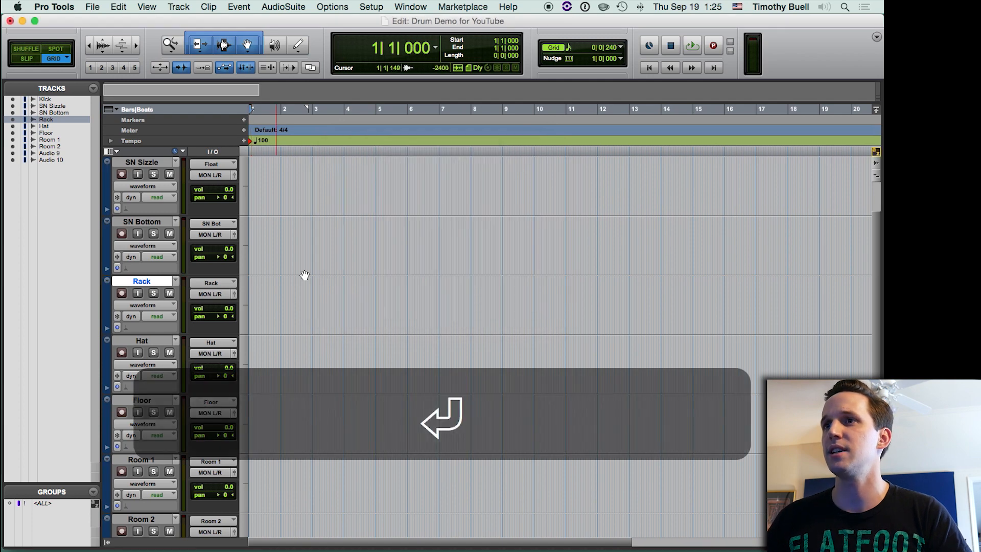
- Assign the Audio 9 track's input to Crotch (Mono) on the interface and rename the track as Crotch
{"action": "scroll", "coordinate": [305, 276], "scroll_direction": "down", "scroll_amount": 3}
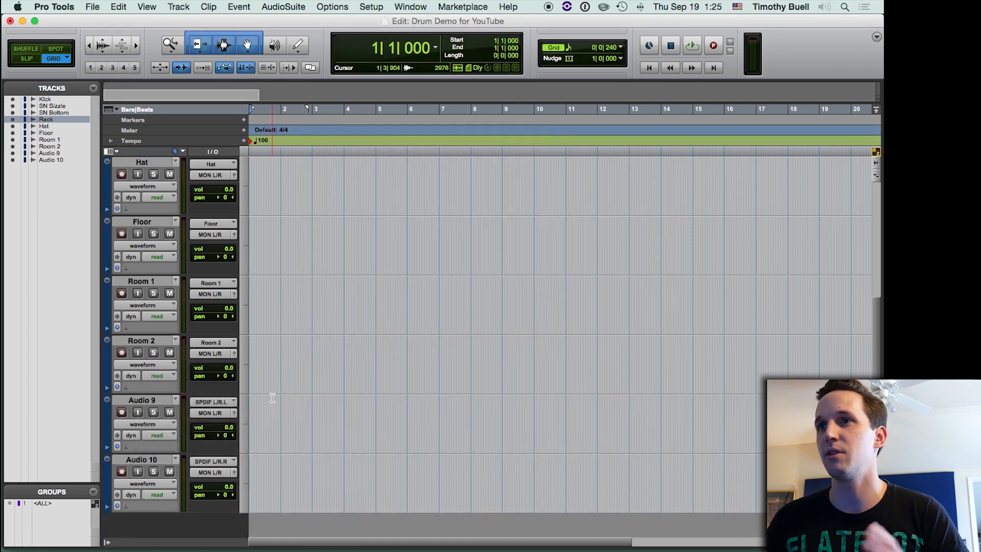
{"action": "left_click", "coordinate": [208, 401]}
{"action": "mouse_move", "coordinate": [211, 403]}
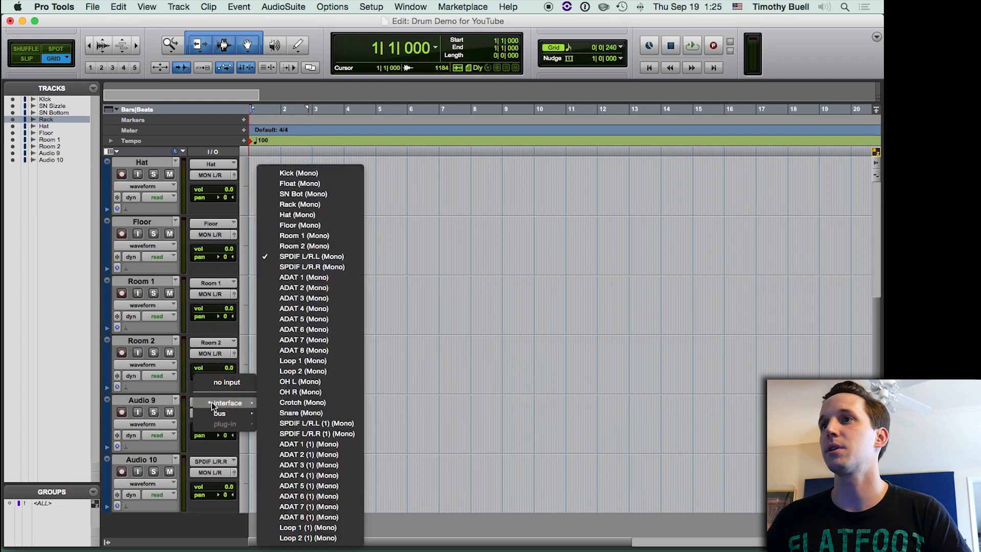
{"action": "left_click", "coordinate": [289, 403]}
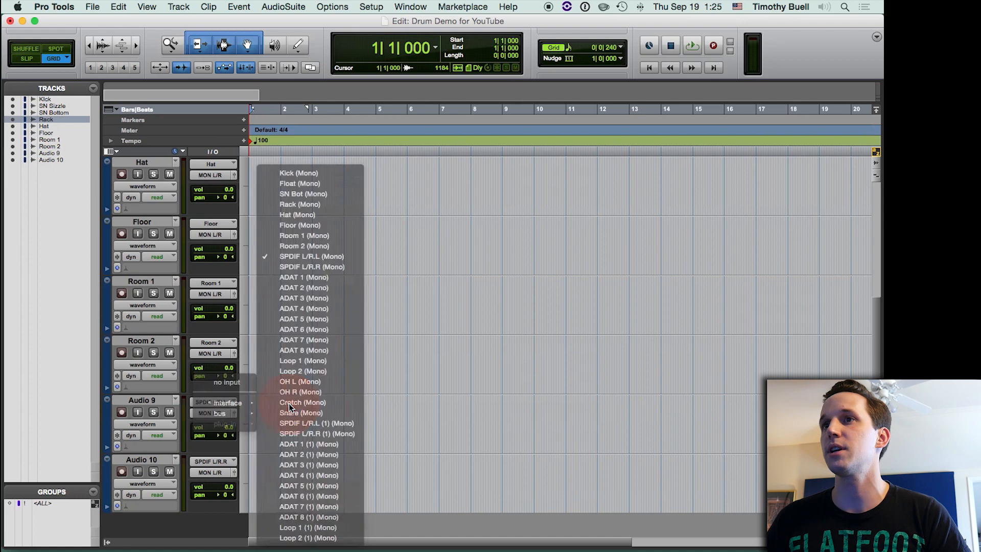
{"action": "left_click", "coordinate": [158, 401]}
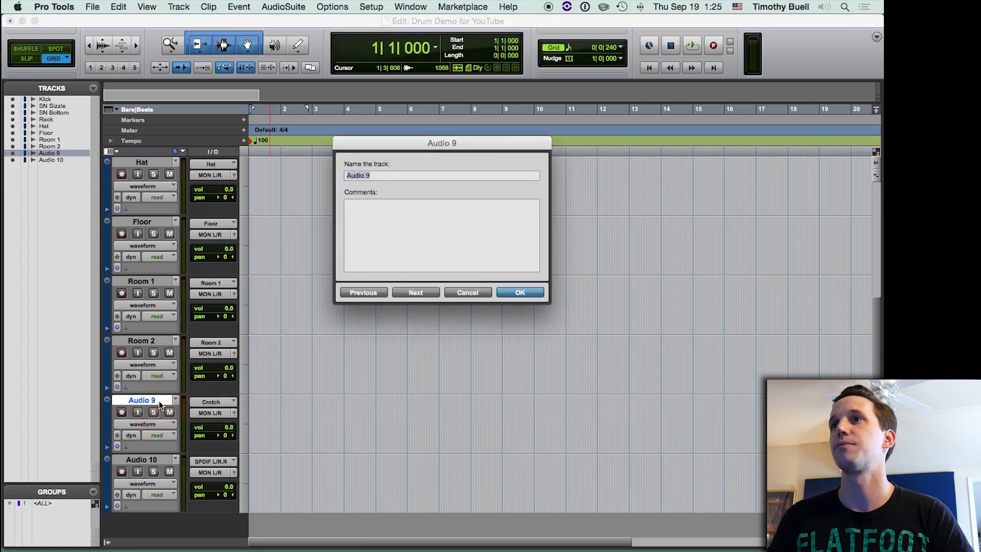
{"action": "type", "text": "Crotch"}
{"action": "key", "text": "super+Right"}
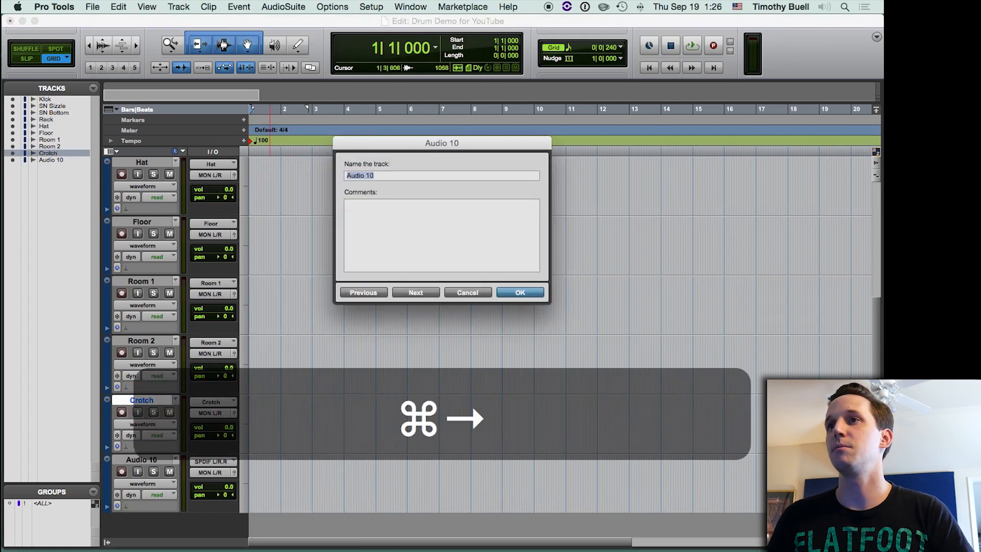
- Rename the Audio 10 track as Snare Top and assign its input to Snare (Mono) on the interface
{"action": "type", "text": "Snare T"}
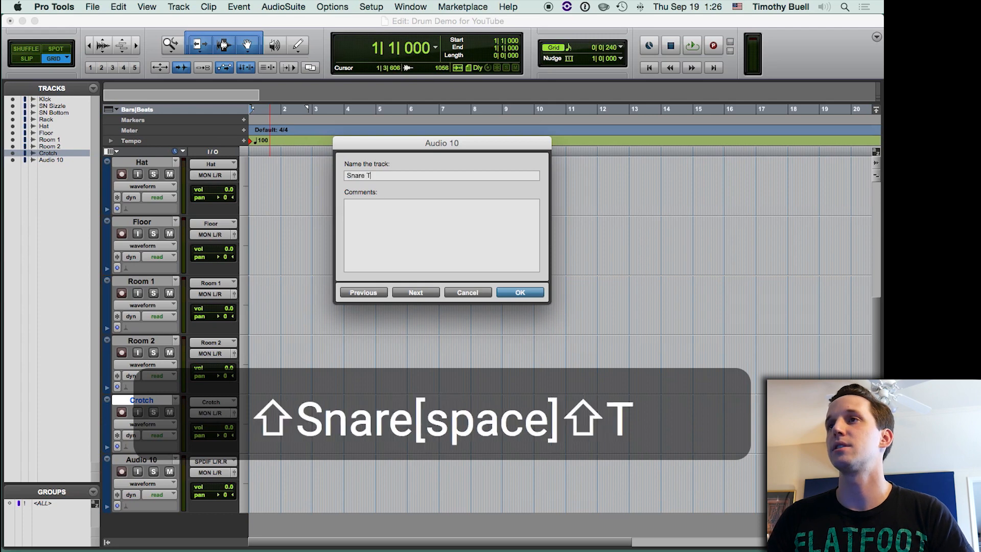
{"action": "type", "text": "op"}
{"action": "key", "text": "Return"}
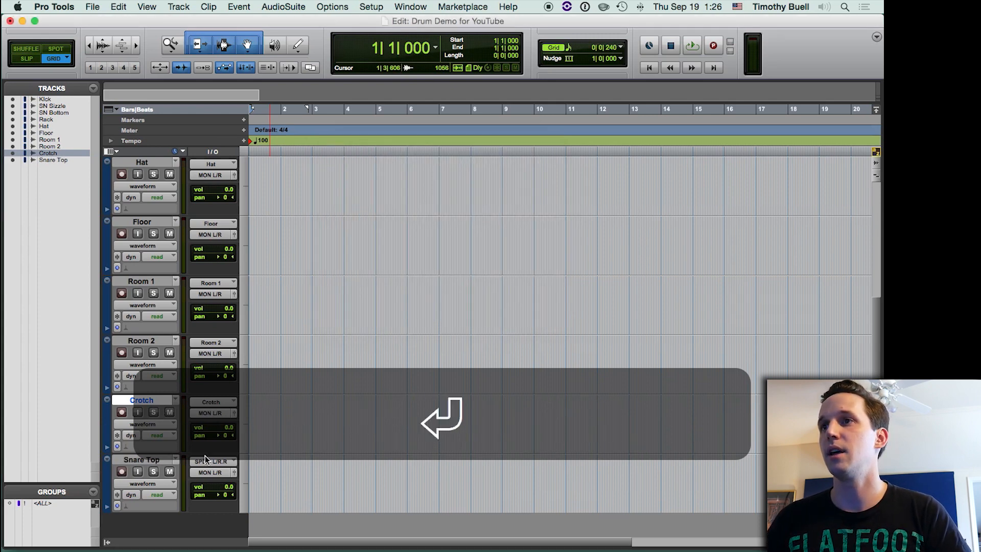
{"action": "left_click", "coordinate": [206, 459]}
{"action": "mouse_move", "coordinate": [219, 465]}
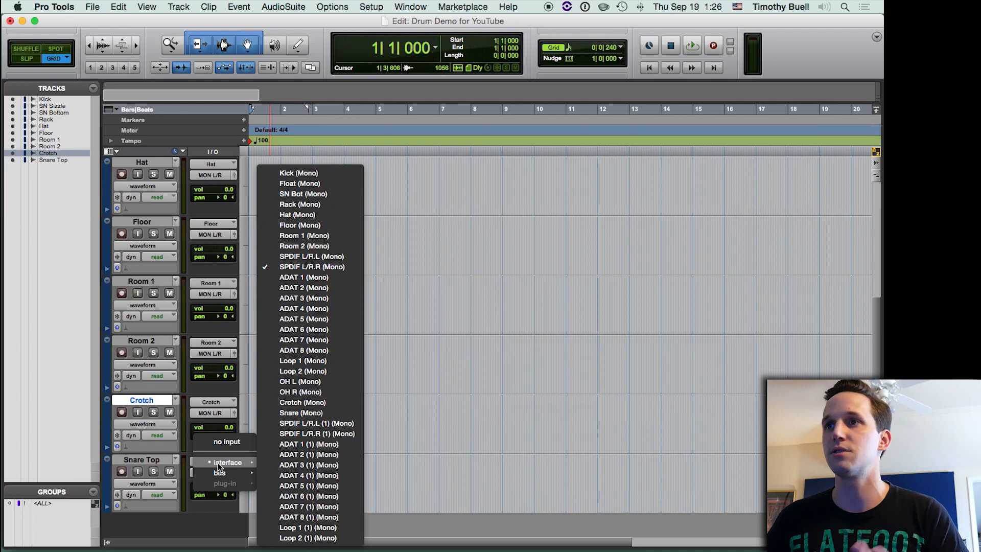
{"action": "left_click", "coordinate": [154, 455]}
{"action": "left_click", "coordinate": [194, 461]}
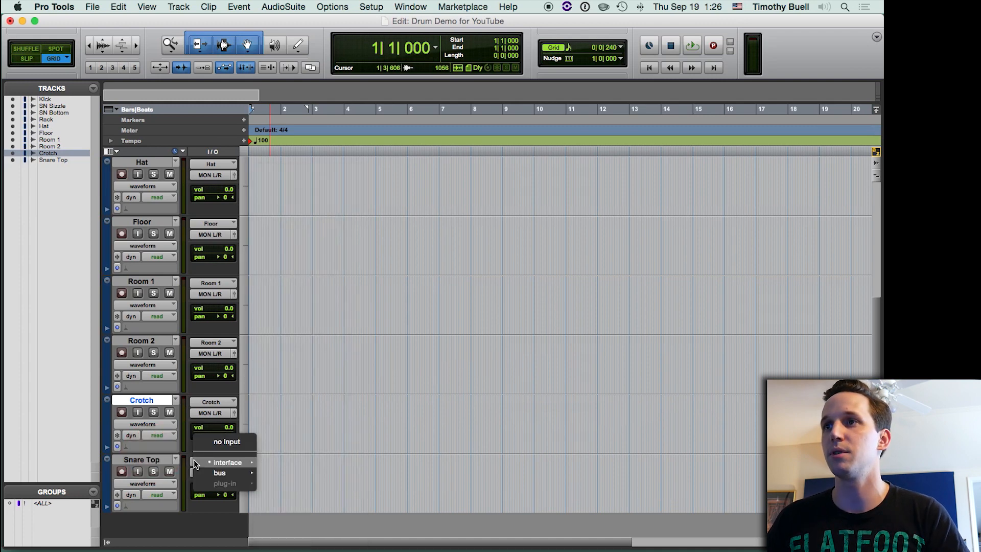
{"action": "mouse_move", "coordinate": [220, 464]}
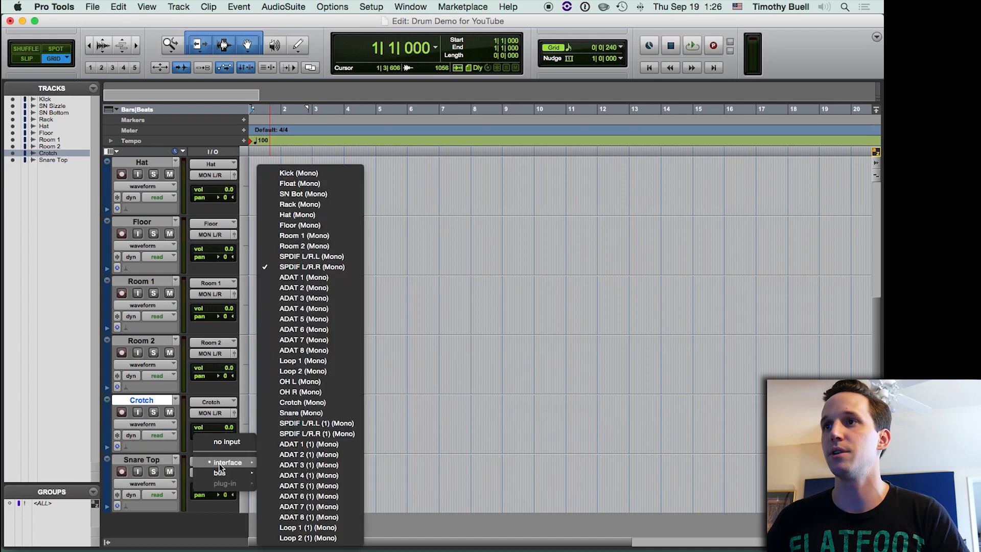
{"action": "left_click", "coordinate": [300, 413]}
- Move the Snare Top track directly below the Kick track, above SN Sizzle
{"action": "left_click", "coordinate": [154, 462]}
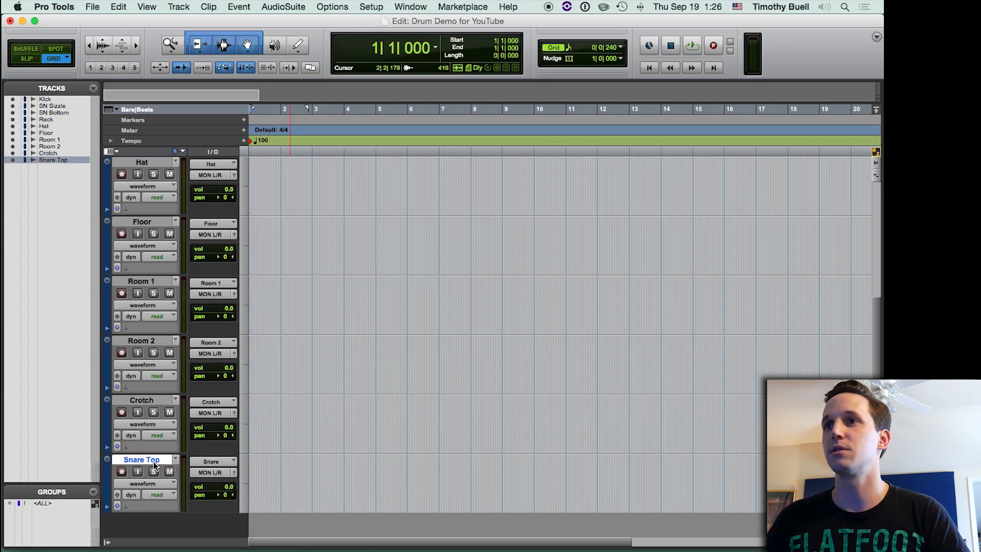
{"action": "left_click_drag", "start_coordinate": [154, 463], "coordinate": [162, 220]}
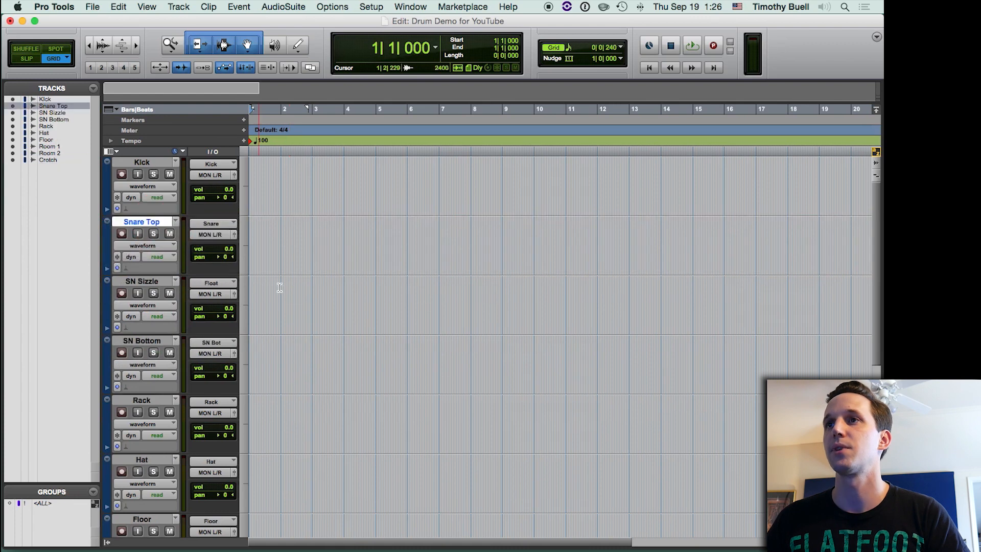
{"action": "left_click", "coordinate": [154, 281]}
{"action": "scroll", "coordinate": [154, 281], "scroll_direction": "down", "scroll_amount": 3}
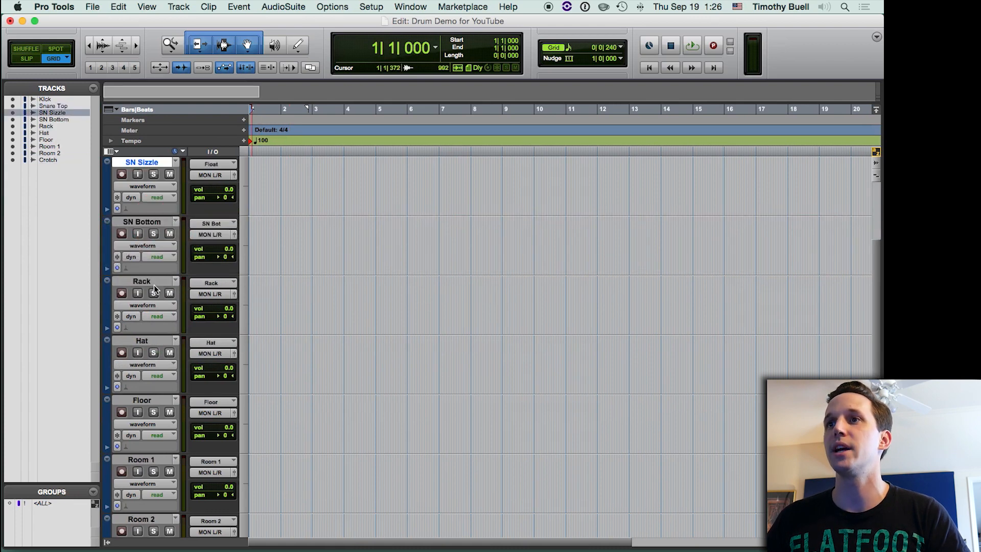
- Save the session and create one stereo audio track directly below the Floor track
{"action": "left_click", "coordinate": [148, 342]}
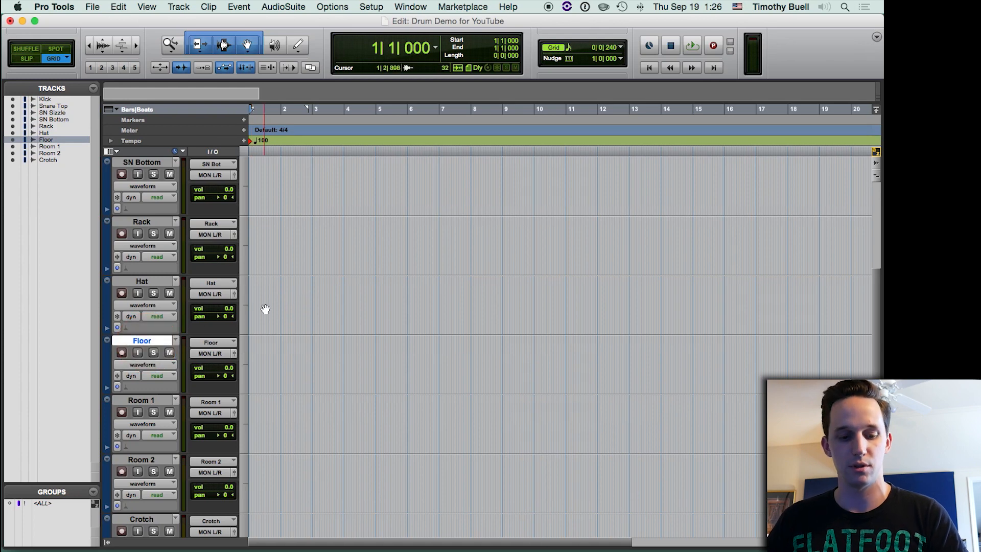
{"action": "key", "text": "super+s"}
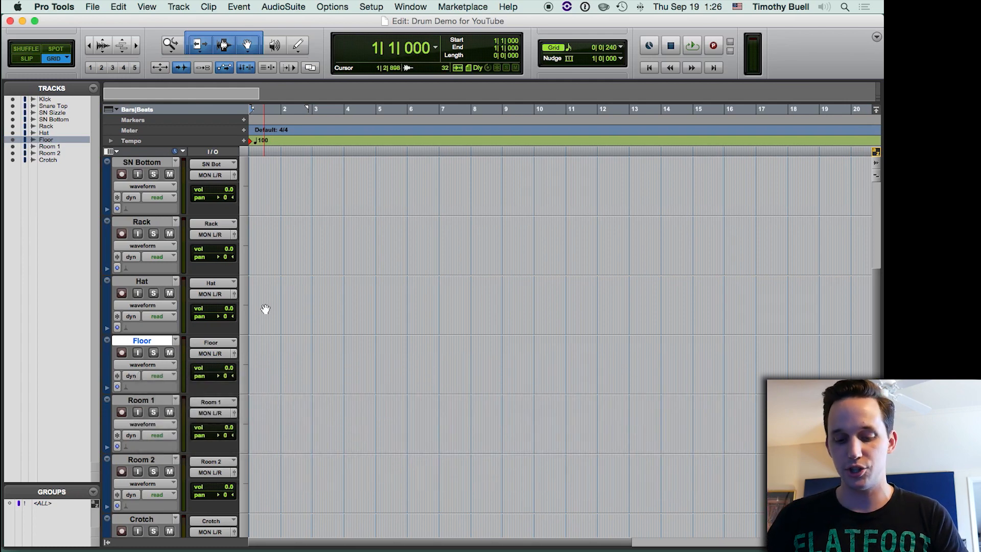
{"action": "key", "text": "super+shift"}
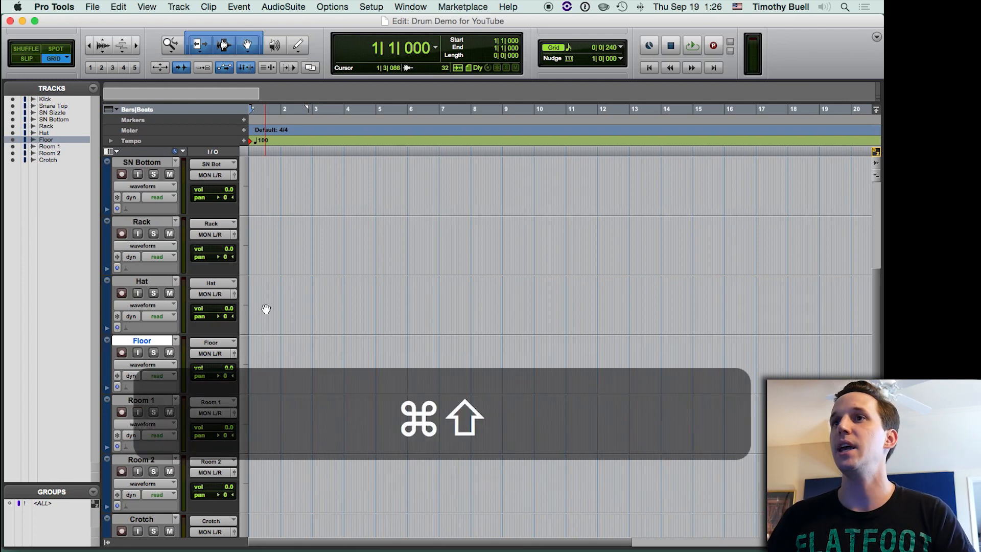
{"action": "key", "text": "super+shift+n"}
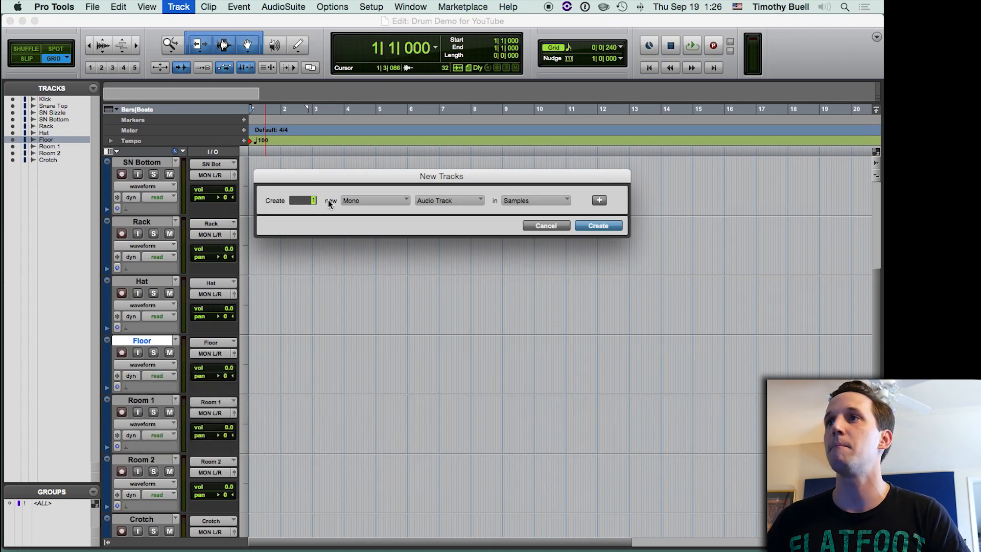
{"action": "left_click", "coordinate": [350, 201]}
{"action": "left_click", "coordinate": [352, 202]}
{"action": "left_click", "coordinate": [347, 201]}
{"action": "left_click", "coordinate": [358, 210]}
{"action": "left_click", "coordinate": [598, 227]}
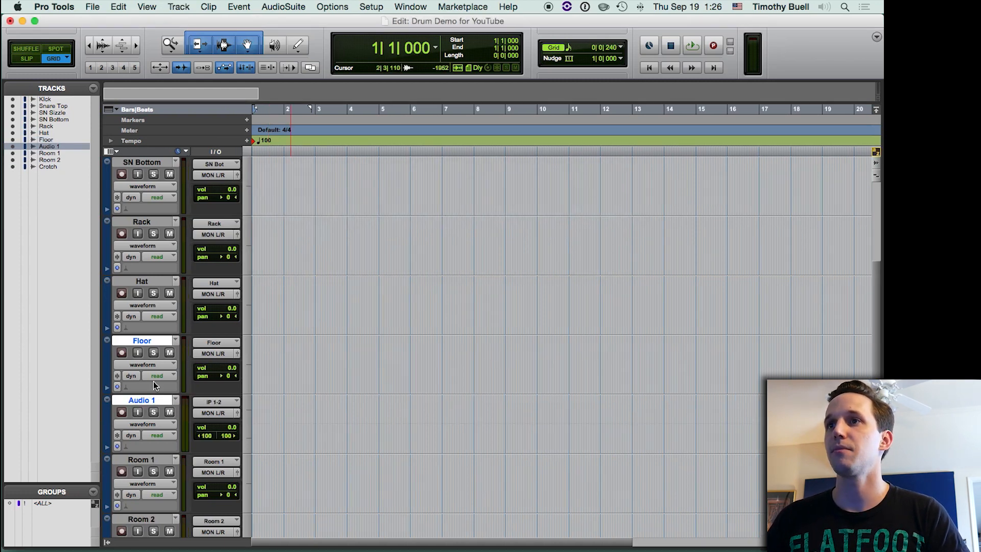
- Assign the new stereo track's input to OH (Stereo) on the interface and rename the track as OH
{"action": "left_click", "coordinate": [140, 399], "text": "alt"}
{"action": "left_click", "coordinate": [140, 400]}
{"action": "left_click", "coordinate": [217, 402]}
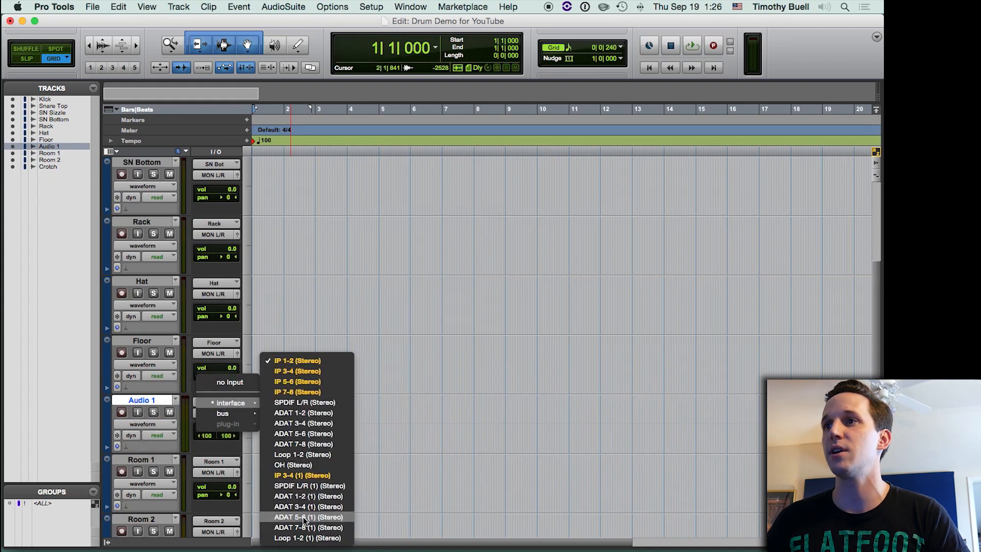
{"action": "left_click", "coordinate": [298, 464]}
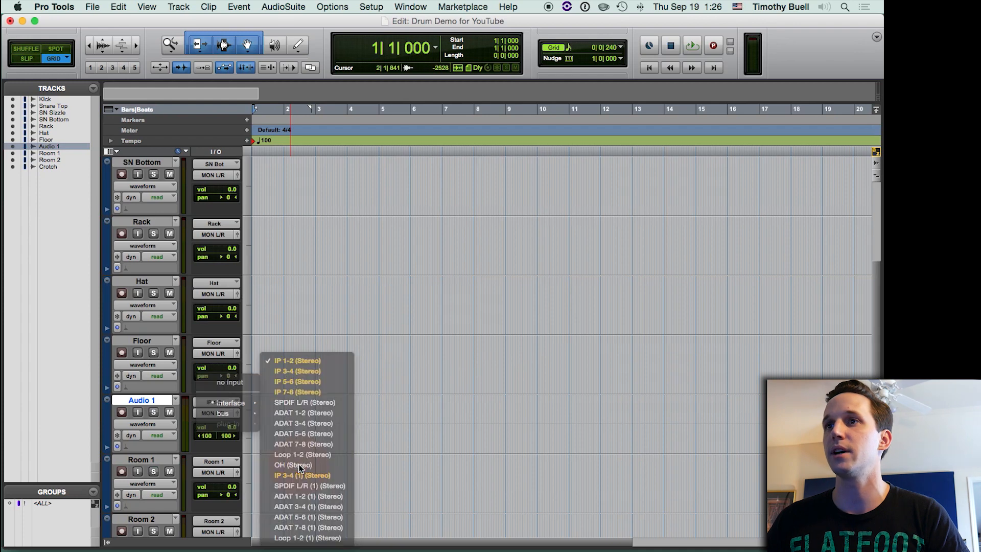
{"action": "double_click", "coordinate": [149, 401]}
{"action": "type", "text": "I"}
{"action": "key", "text": "BackSpace"}
{"action": "type", "text": "OH"}
{"action": "key", "text": "Return"}
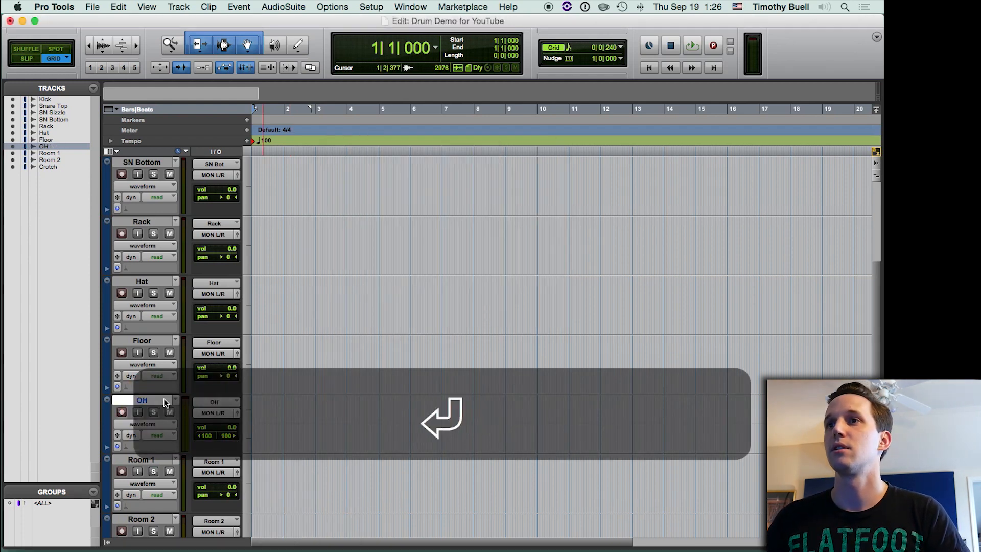
- In the Mix window, pan the Hat and Rack tracks 37 to the left and the Floor track 37 to the right
{"action": "left_click", "coordinate": [149, 342]}
{"action": "scroll", "coordinate": [303, 352], "scroll_direction": "up", "scroll_amount": 5}
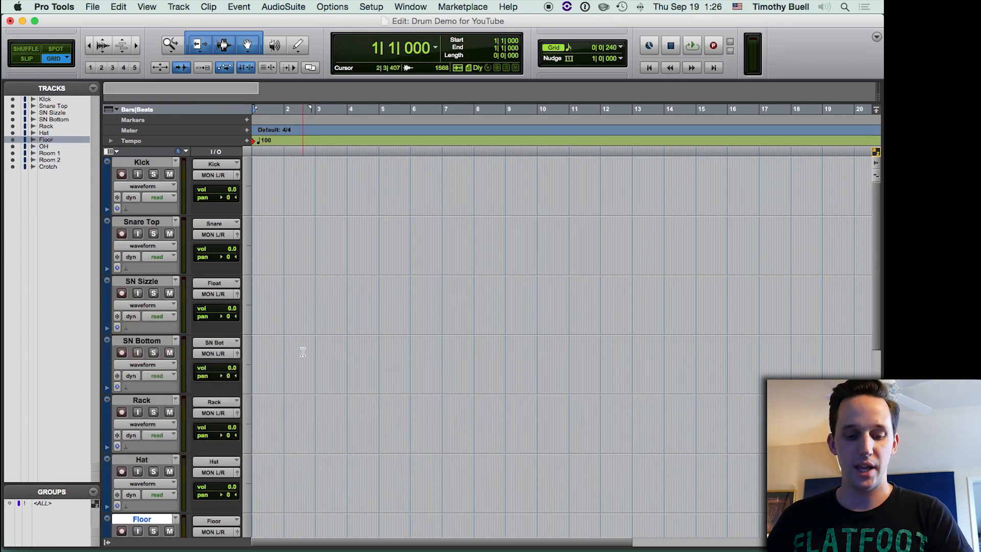
{"action": "key", "text": "super+equal"}
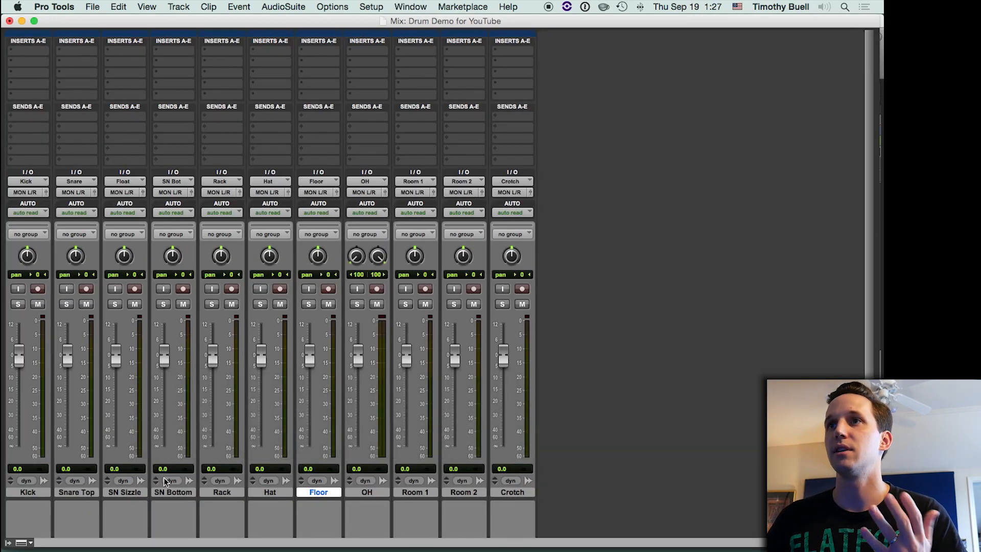
{"action": "left_click", "coordinate": [383, 493]}
{"action": "left_click_drag", "start_coordinate": [266, 264], "coordinate": [267, 280]}
{"action": "left_click_drag", "start_coordinate": [219, 258], "coordinate": [221, 276]}
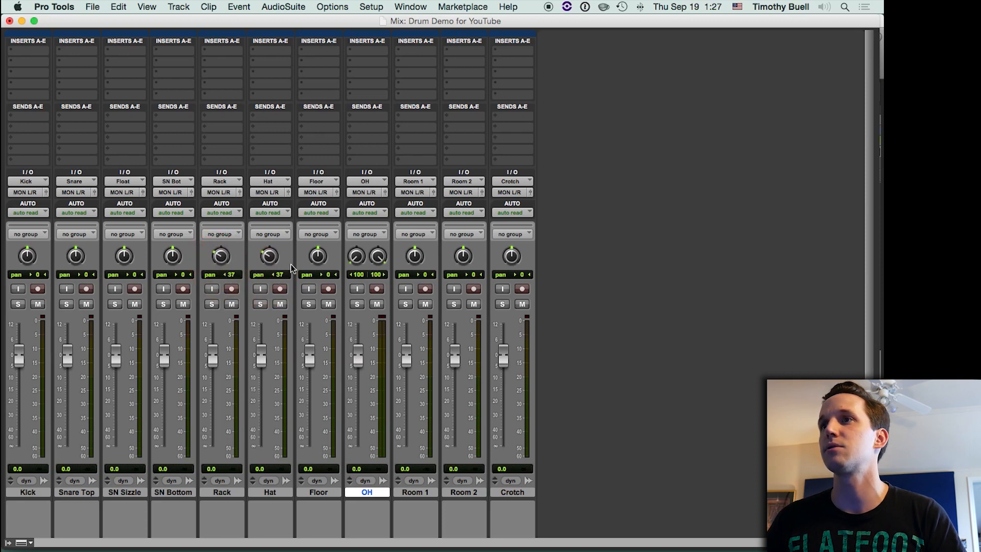
{"action": "left_click_drag", "start_coordinate": [316, 257], "coordinate": [313, 242]}
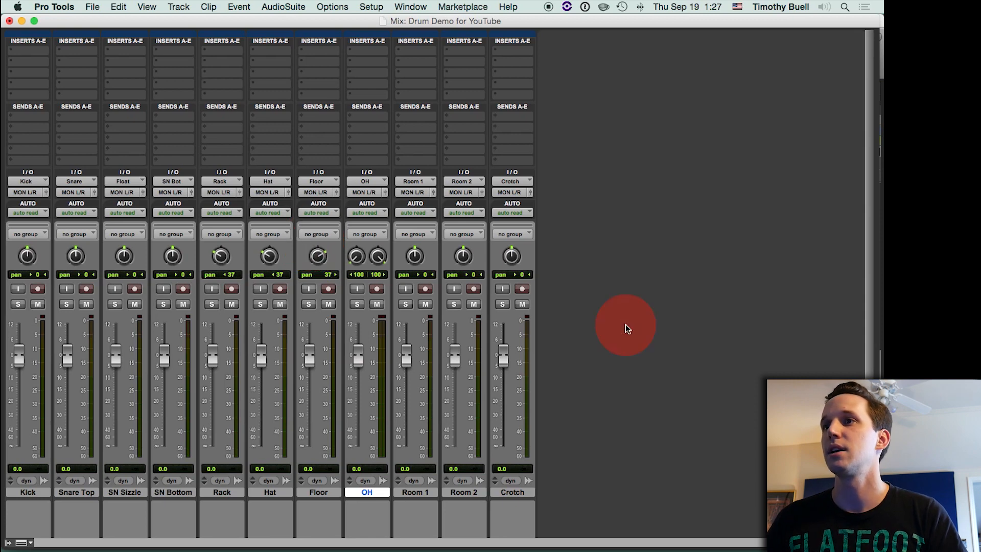
- Return to the Edit window and review the track order and settings from Room 1 and Crotch back to Kick
{"action": "left_click", "coordinate": [428, 493]}
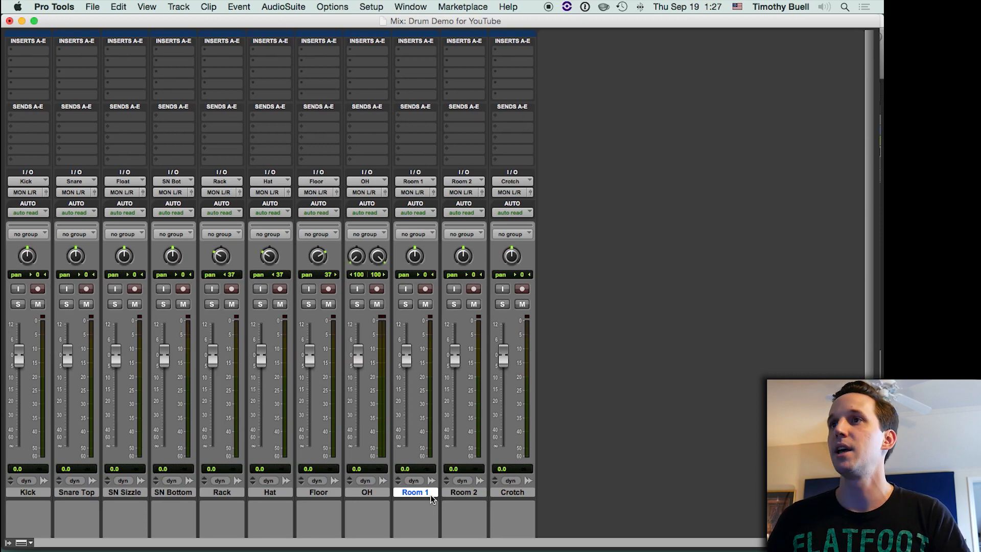
{"action": "key", "text": "super+equal"}
{"action": "scroll", "coordinate": [357, 273], "scroll_direction": "down", "scroll_amount": 6}
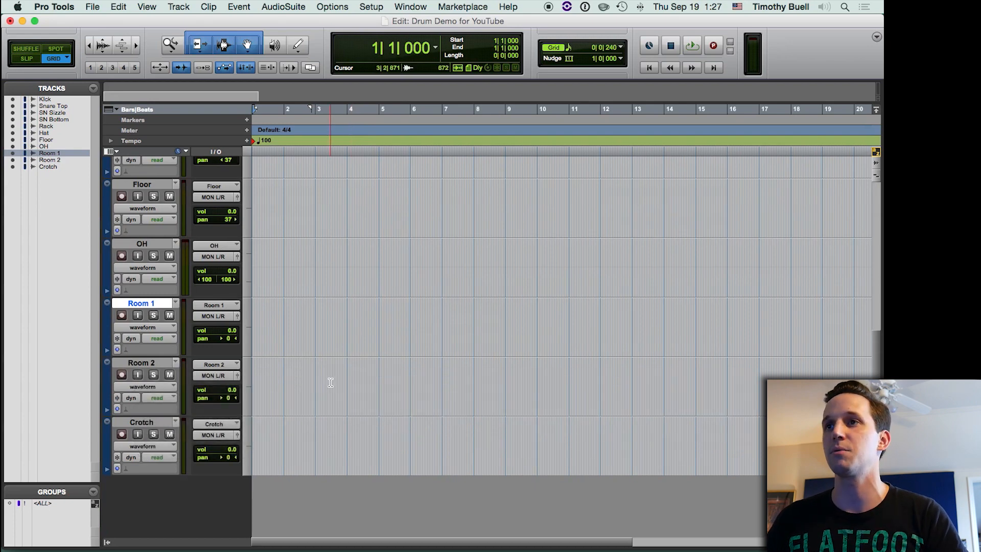
{"action": "left_click", "coordinate": [160, 422]}
{"action": "scroll", "coordinate": [160, 423], "scroll_direction": "up", "scroll_amount": 6}
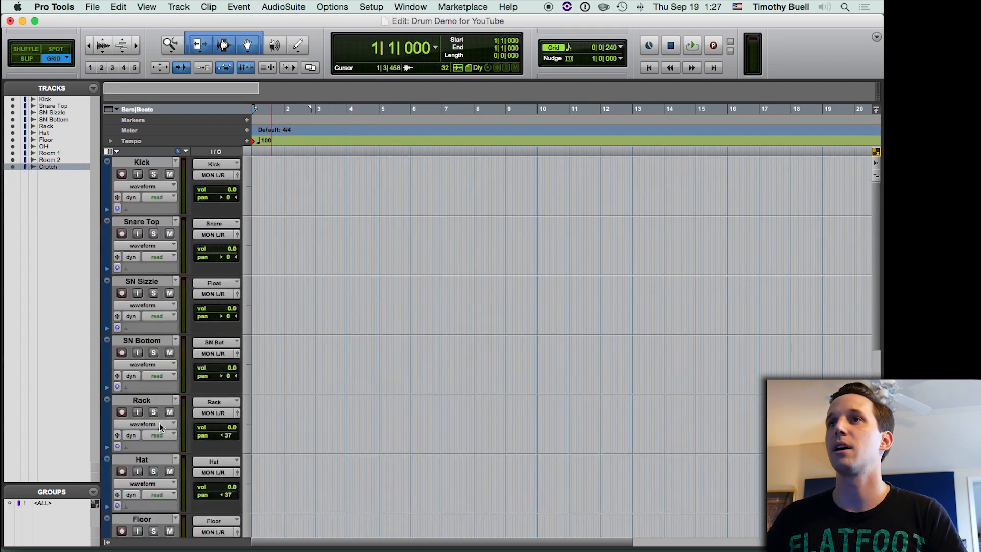
{"action": "key", "text": "shift"}
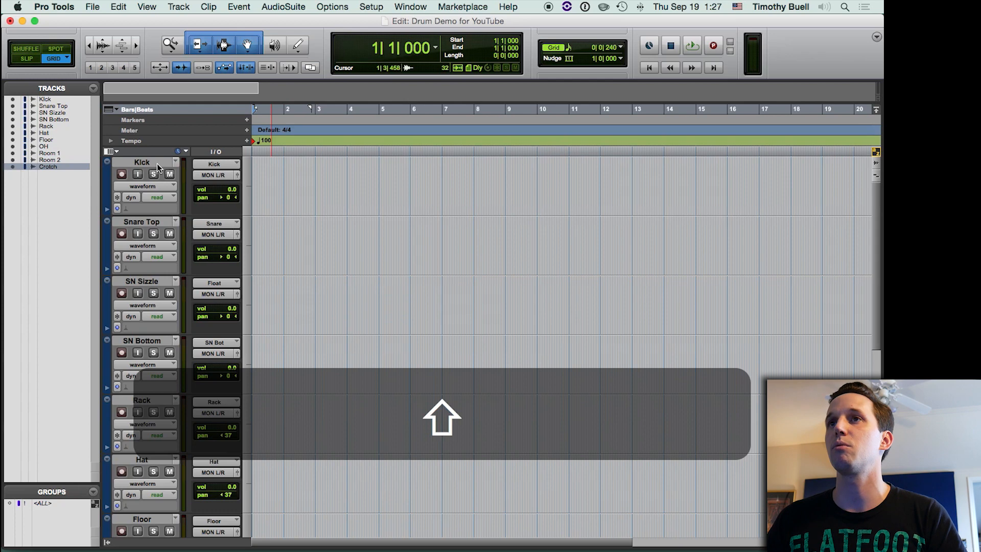
{"action": "left_click", "coordinate": [158, 163], "text": "shift"}
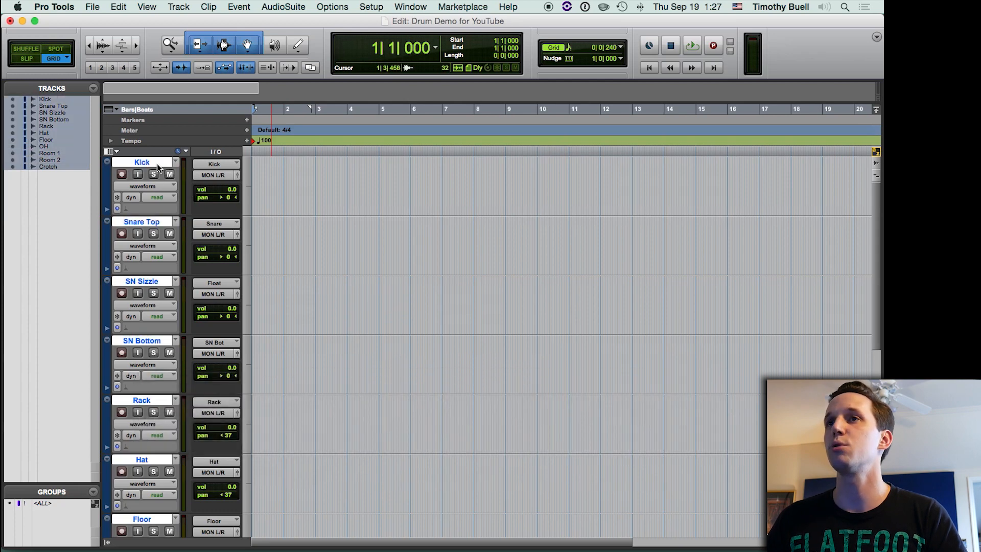
{"action": "scroll", "coordinate": [169, 194], "scroll_direction": "down", "scroll_amount": 5}
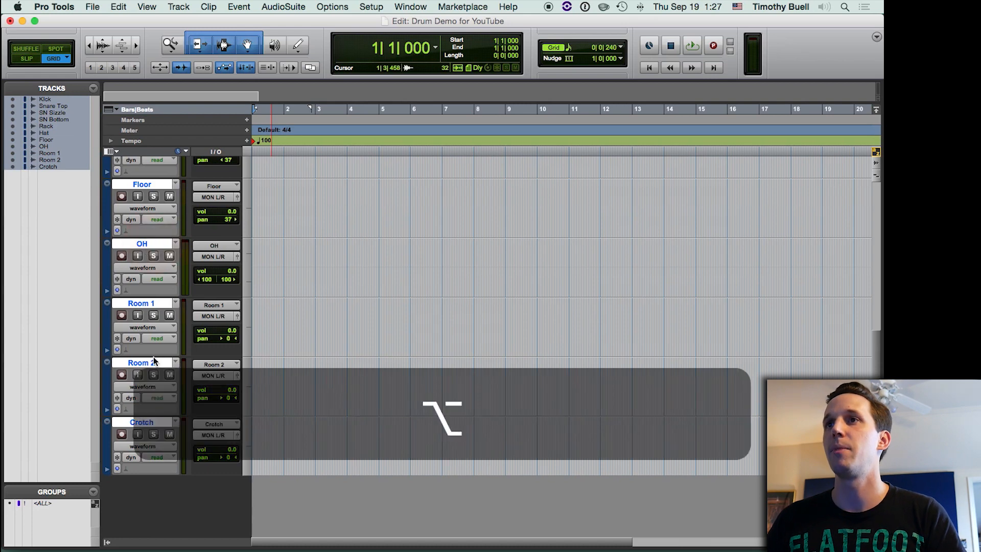
{"action": "left_click", "coordinate": [152, 244], "text": "alt"}
- Select all tracks from Kick to Crotch, colour them red with the Color Palette, and close the palette
{"action": "scroll", "coordinate": [153, 244], "scroll_direction": "up", "scroll_amount": 5}
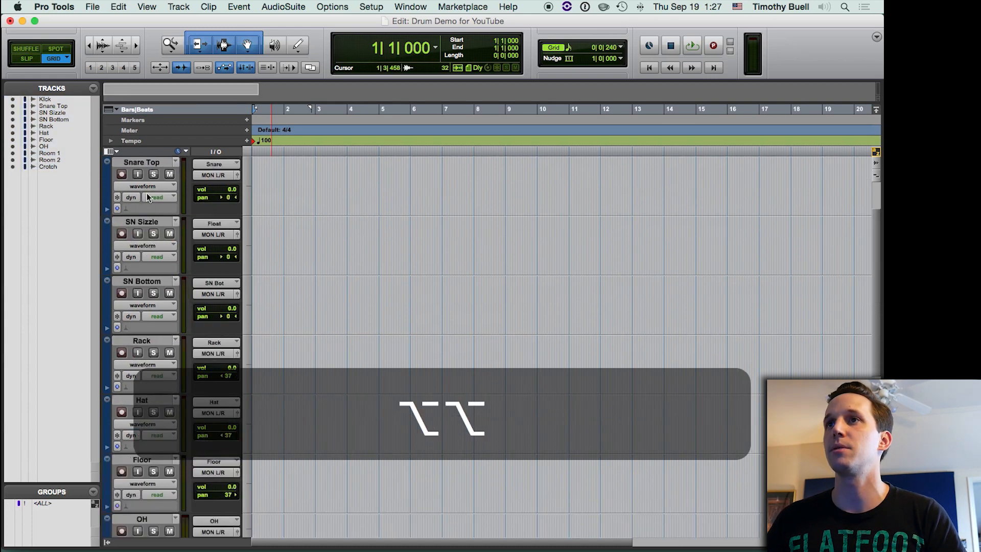
{"action": "left_click", "coordinate": [149, 162]}
{"action": "scroll", "coordinate": [149, 163], "scroll_direction": "down", "scroll_amount": 5}
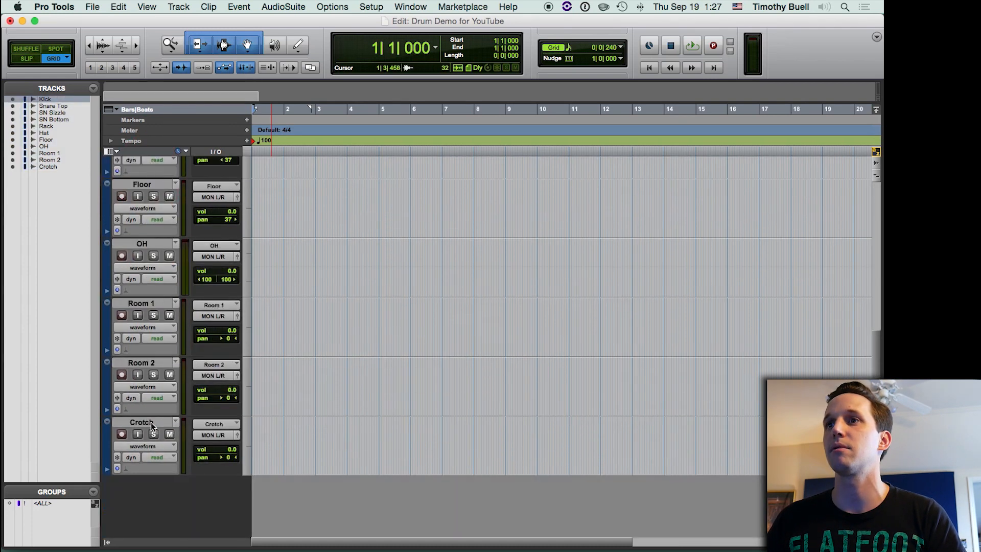
{"action": "left_click", "coordinate": [151, 422], "text": "shift"}
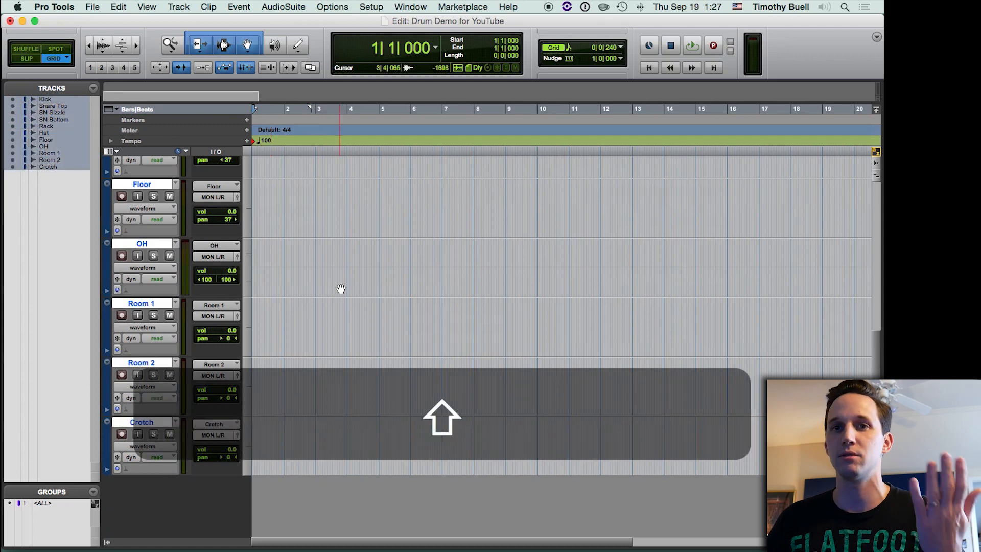
{"action": "scroll", "coordinate": [338, 289], "scroll_direction": "up", "scroll_amount": 5}
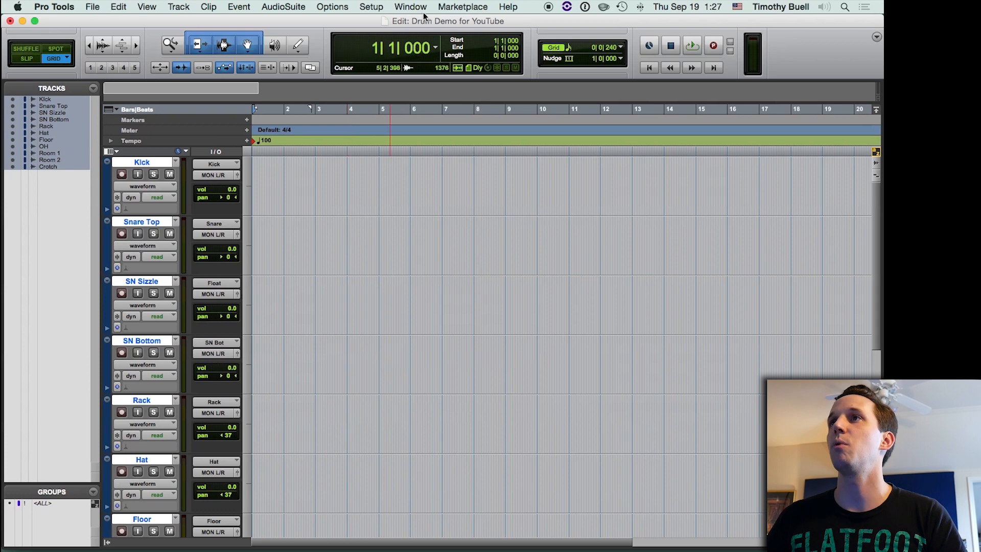
{"action": "left_click", "coordinate": [401, 7]}
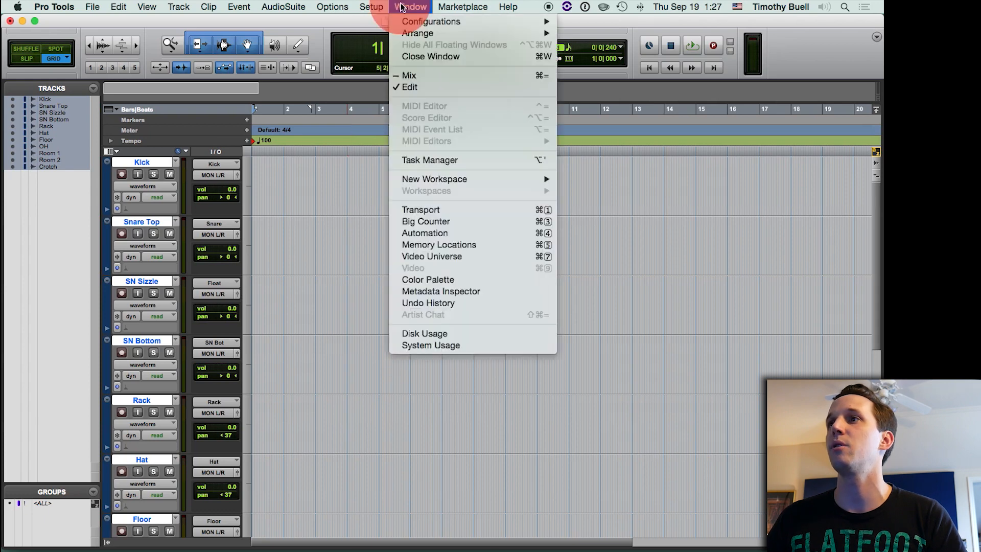
{"action": "left_click", "coordinate": [424, 280]}
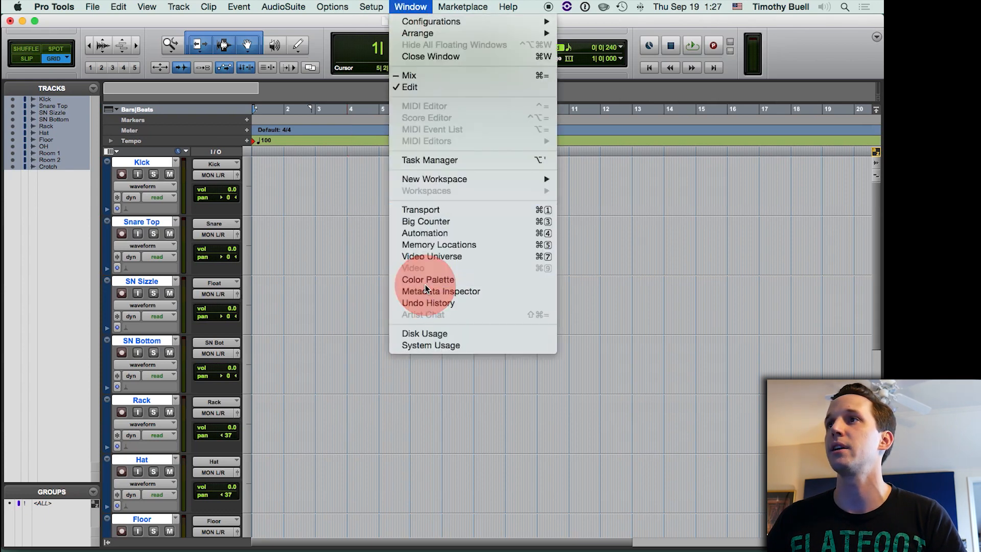
{"action": "left_click", "coordinate": [143, 162]}
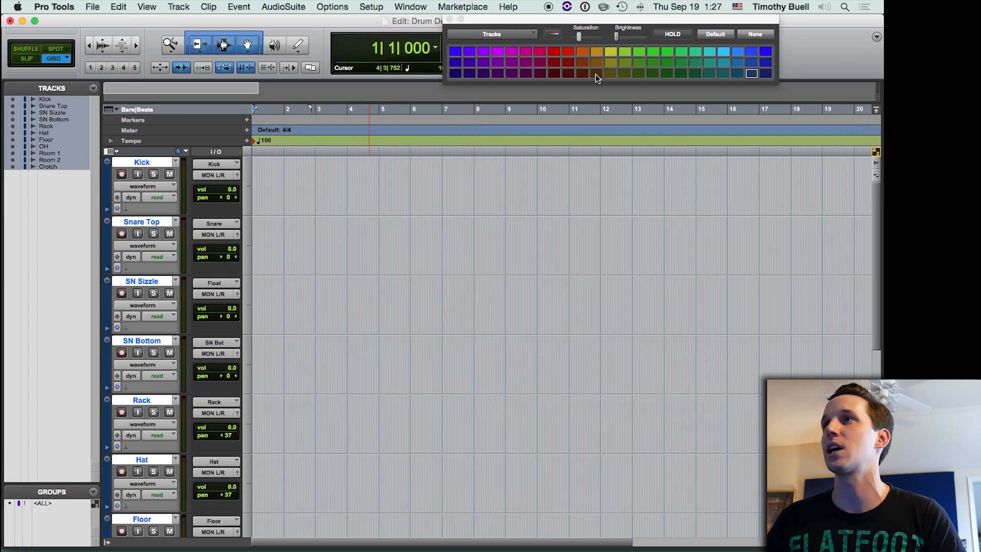
{"action": "left_click", "coordinate": [555, 51]}
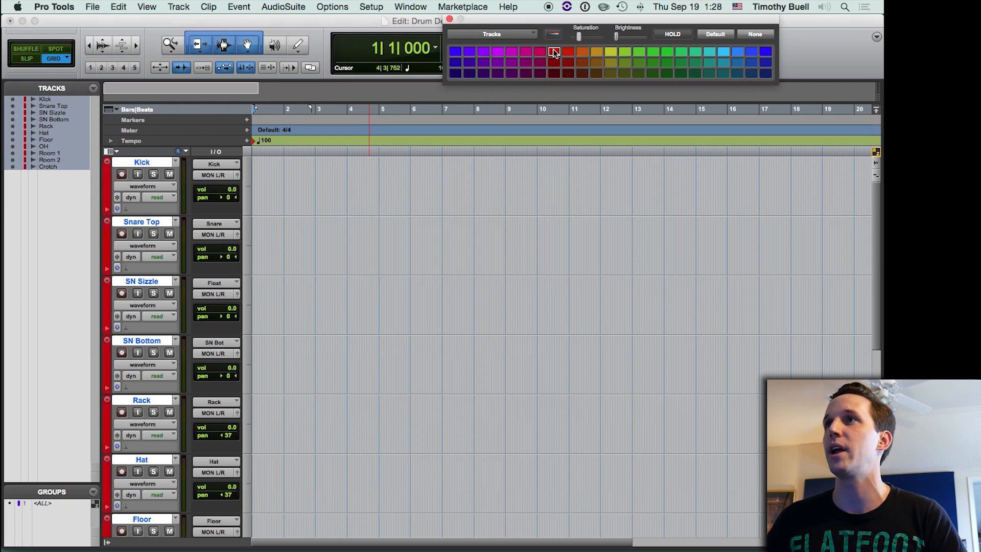
{"action": "left_click", "coordinate": [450, 19]}
{"action": "left_click", "coordinate": [303, 203]}
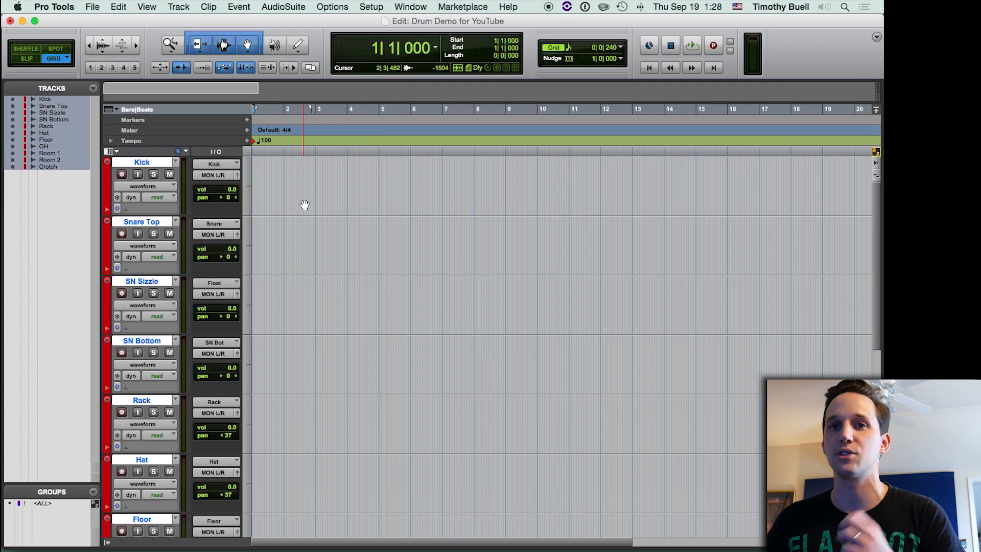
- Start a new group containing all tracks from Kick to Crotch, with the Mix/Edit group type
{"action": "scroll", "coordinate": [305, 208], "scroll_direction": "down", "scroll_amount": 5}
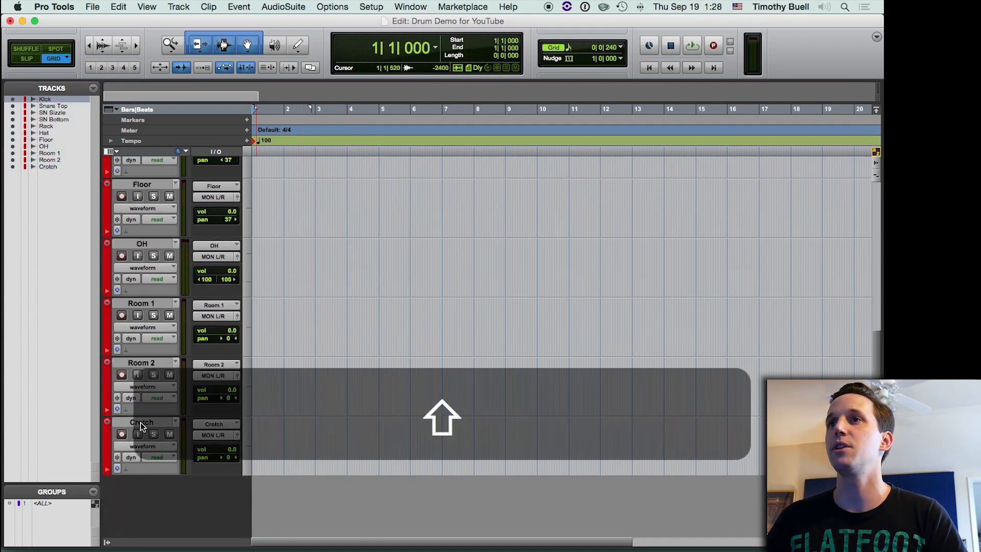
{"action": "key", "text": "super+g"}
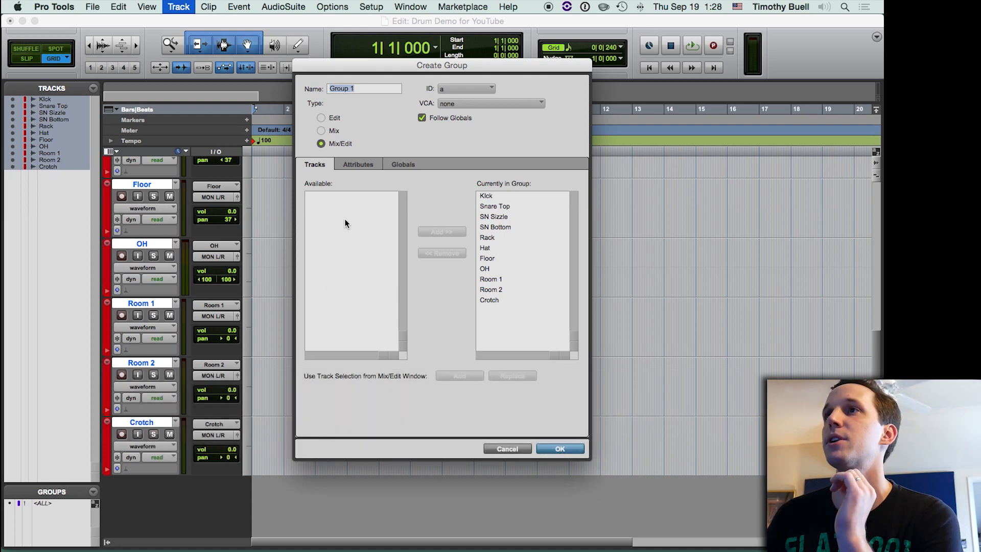
{"action": "left_click", "coordinate": [332, 118]}
{"action": "left_click", "coordinate": [334, 142]}
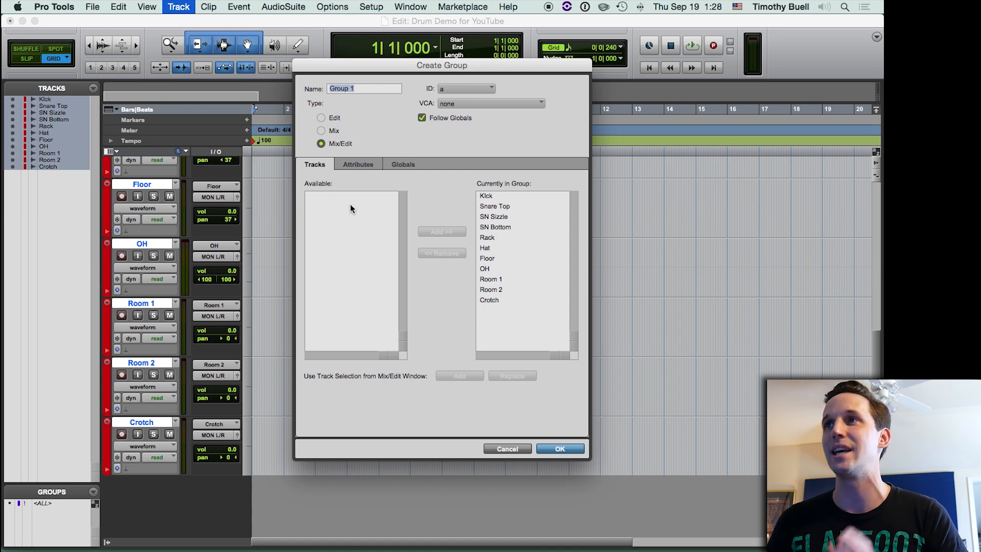
{"action": "left_click", "coordinate": [341, 143]}
- Check the new group's global attributes, name the group Drumz, and create it
{"action": "left_click", "coordinate": [409, 168]}
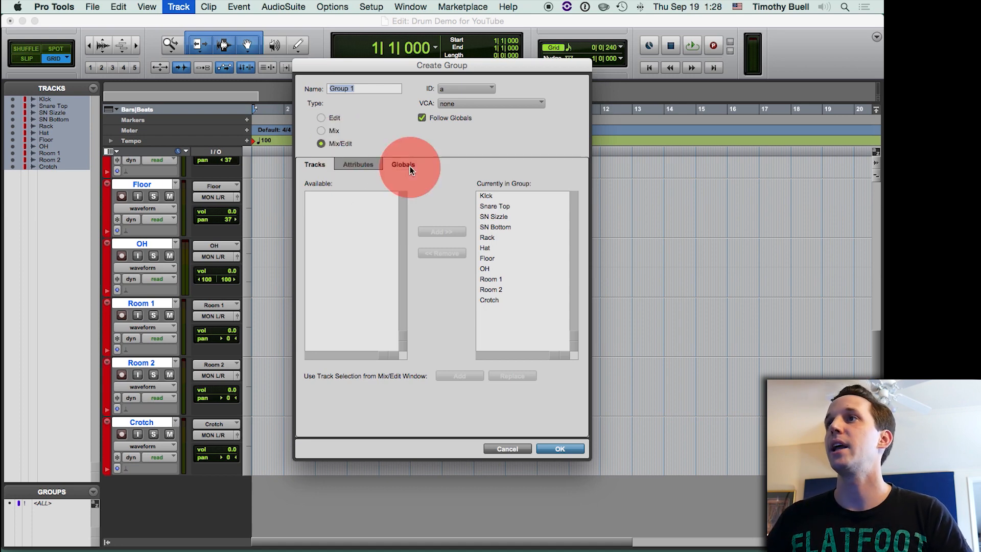
{"action": "left_click", "coordinate": [469, 199]}
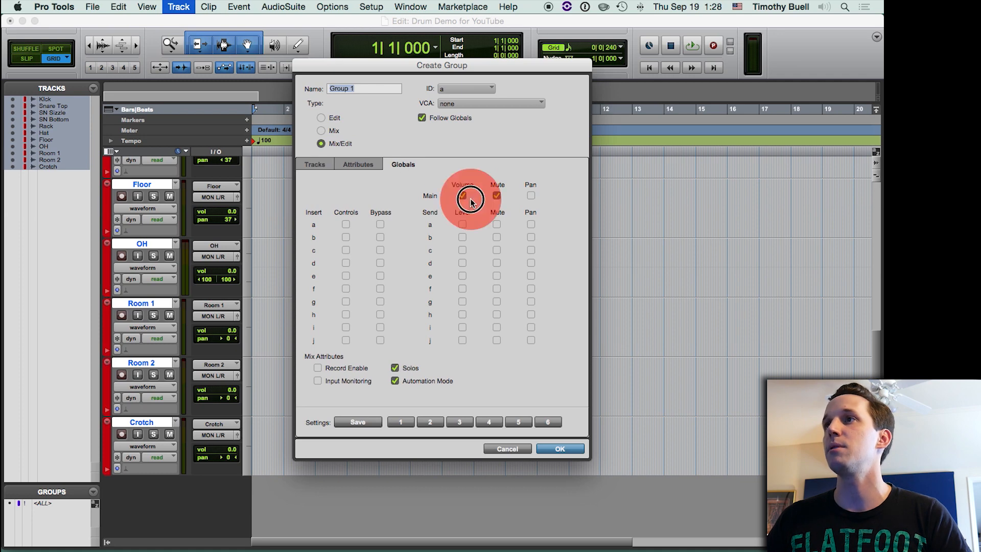
{"action": "left_click", "coordinate": [314, 161]}
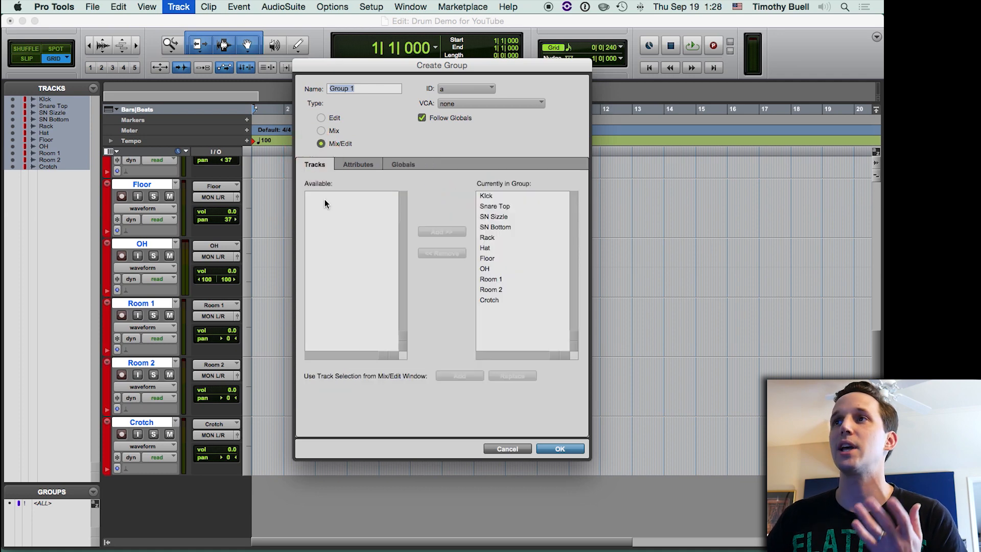
{"action": "left_click_drag", "start_coordinate": [376, 90], "coordinate": [318, 89]}
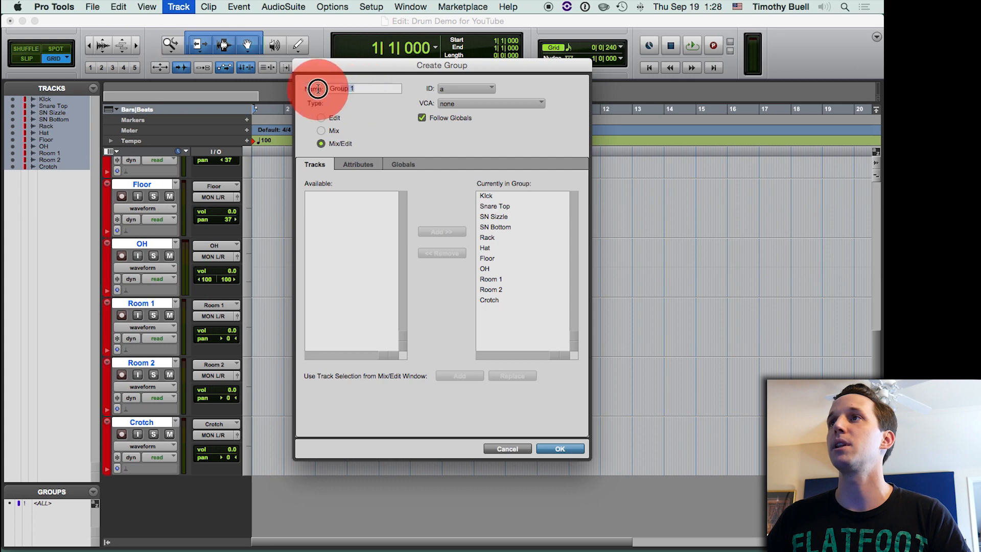
{"action": "type", "text": "Drumz"}
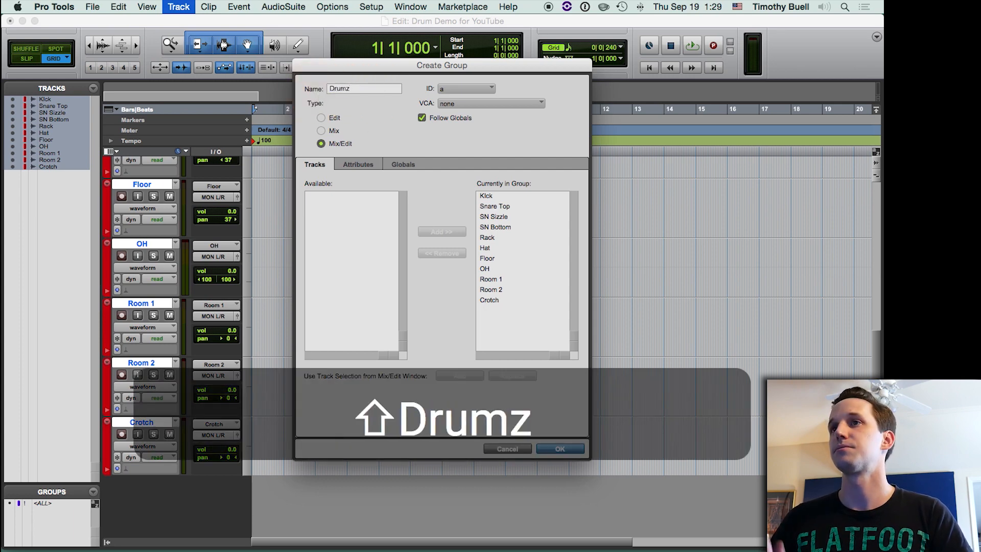
{"action": "key", "text": "Return"}
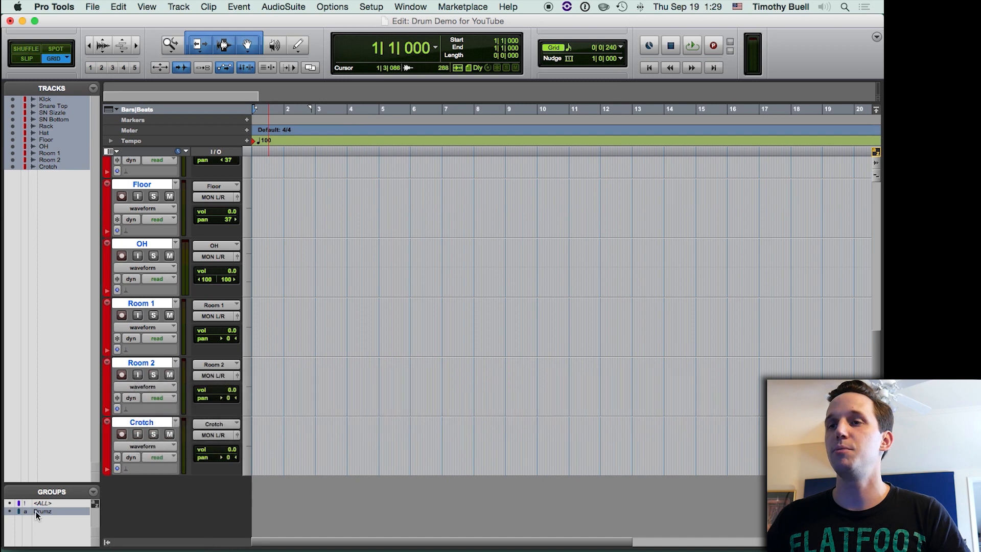
- Deactivate the Drumz group, deselect all tracks, and test muting the Crotch and Room 2 tracks individually
{"action": "left_click", "coordinate": [45, 511]}
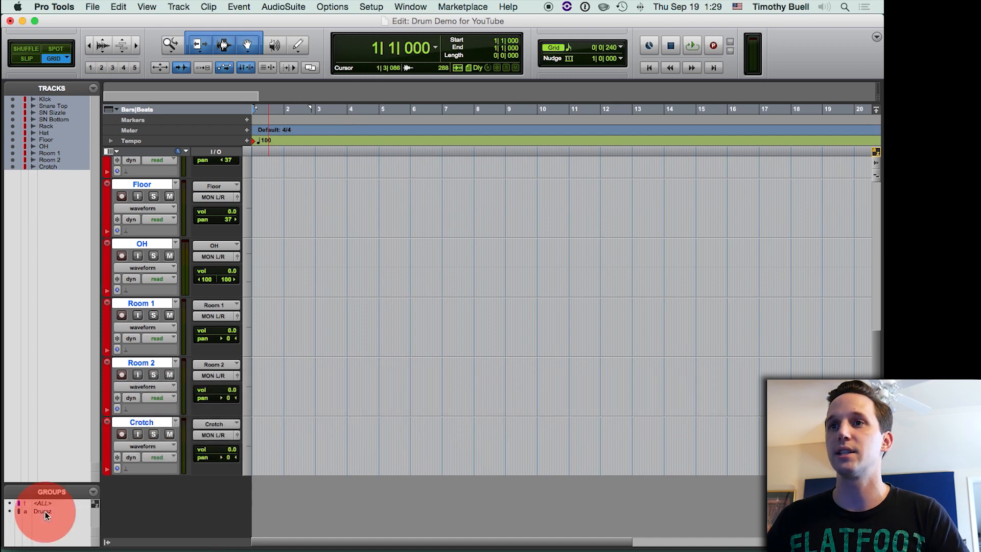
{"action": "left_click", "coordinate": [130, 422], "text": "alt"}
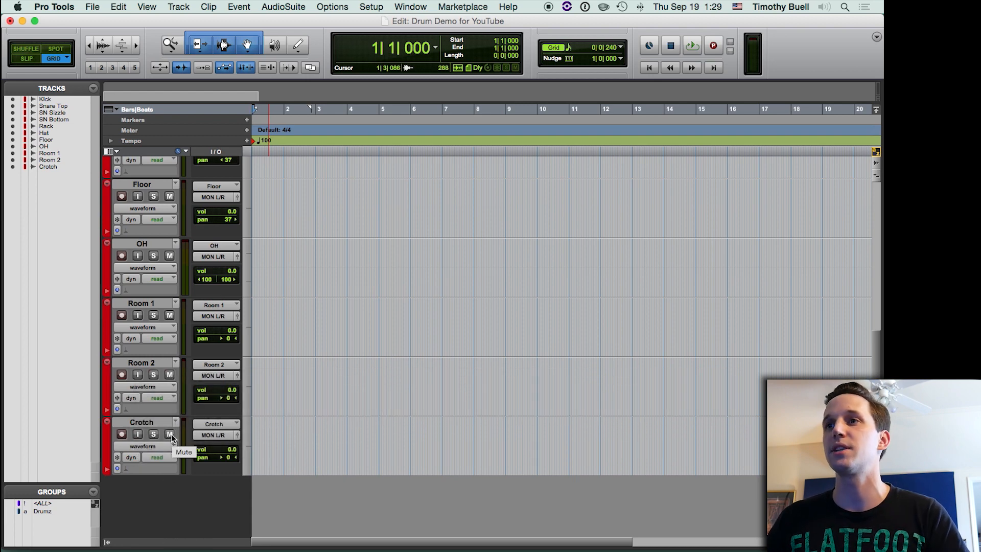
{"action": "left_click", "coordinate": [170, 435]}
{"action": "left_click", "coordinate": [170, 433]}
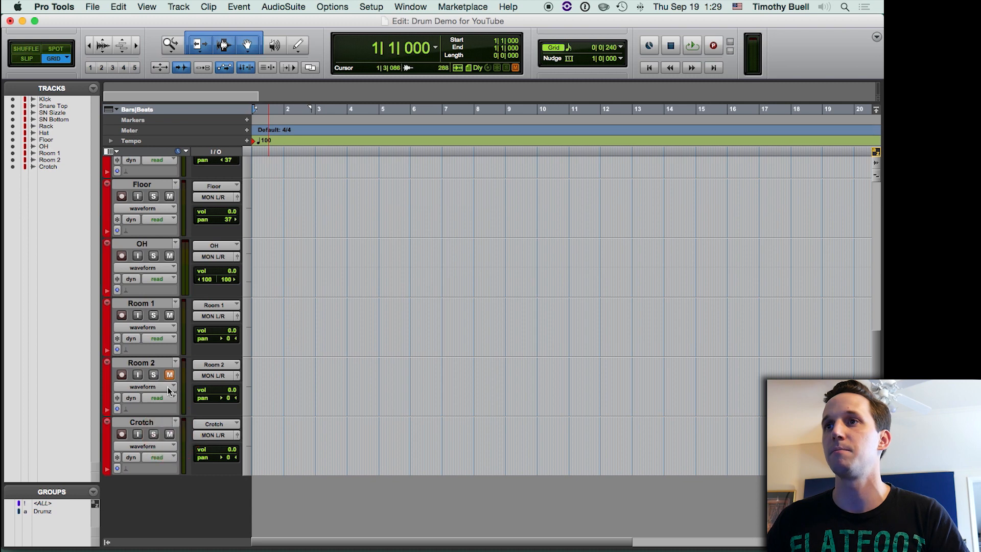
- Reactivate the Drumz group and test its linked mute from Crotch and Kick and its linked solo from Kick
{"action": "left_click", "coordinate": [49, 513]}
{"action": "left_click", "coordinate": [170, 434]}
{"action": "scroll", "coordinate": [161, 421], "scroll_direction": "up", "scroll_amount": 5}
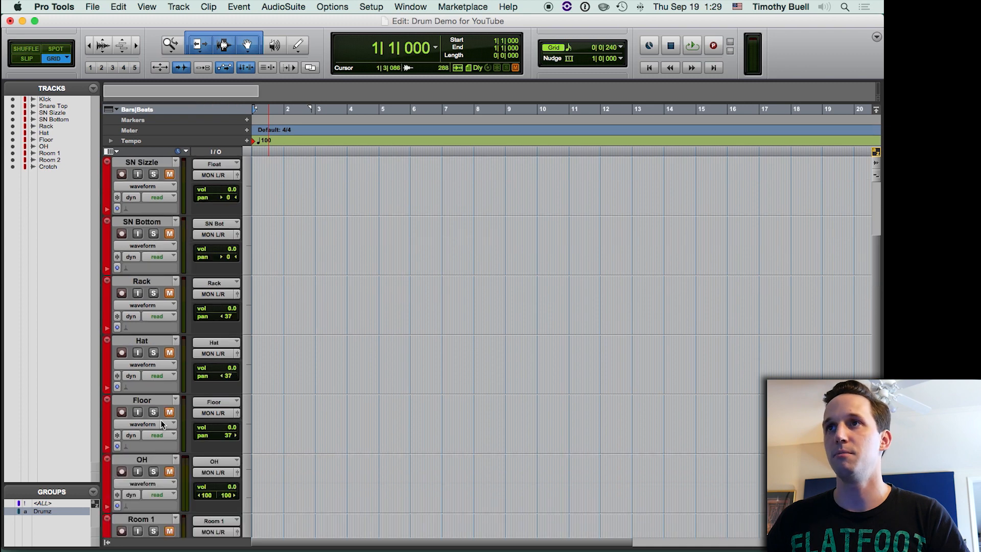
{"action": "scroll", "coordinate": [160, 423], "scroll_direction": "up", "scroll_amount": 2}
{"action": "left_click", "coordinate": [170, 174]}
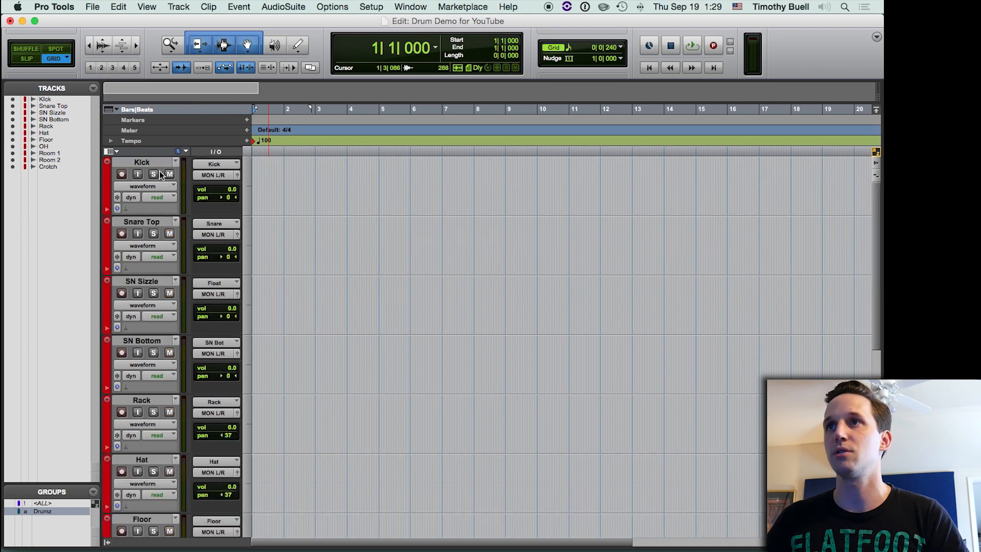
{"action": "left_click", "coordinate": [153, 175]}
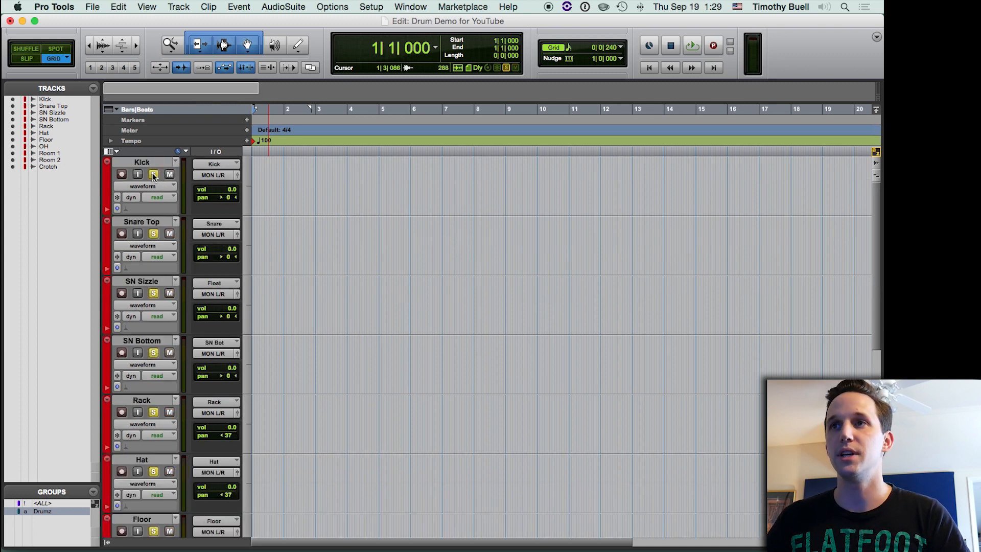
{"action": "left_click", "coordinate": [154, 174]}
- Test soloing Crotch and Room 2 individually with the Drumz group deactivated, and reactivate the group
{"action": "scroll", "coordinate": [152, 173], "scroll_direction": "down", "scroll_amount": 6}
{"action": "left_click", "coordinate": [38, 510]}
{"action": "left_click", "coordinate": [152, 433]}
{"action": "left_click", "coordinate": [152, 377]}
{"action": "left_click", "coordinate": [152, 377]}
{"action": "left_click", "coordinate": [154, 437]}
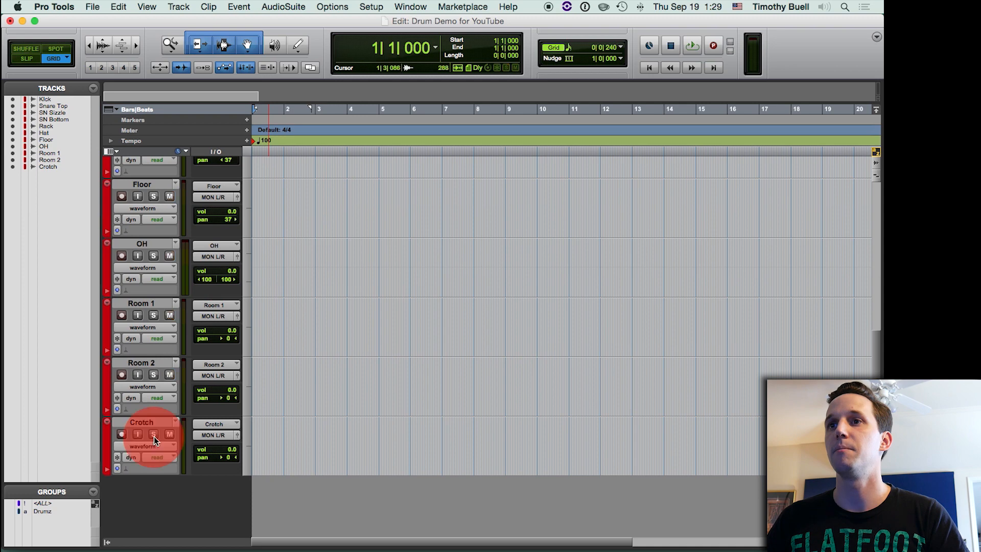
{"action": "left_click", "coordinate": [54, 513]}
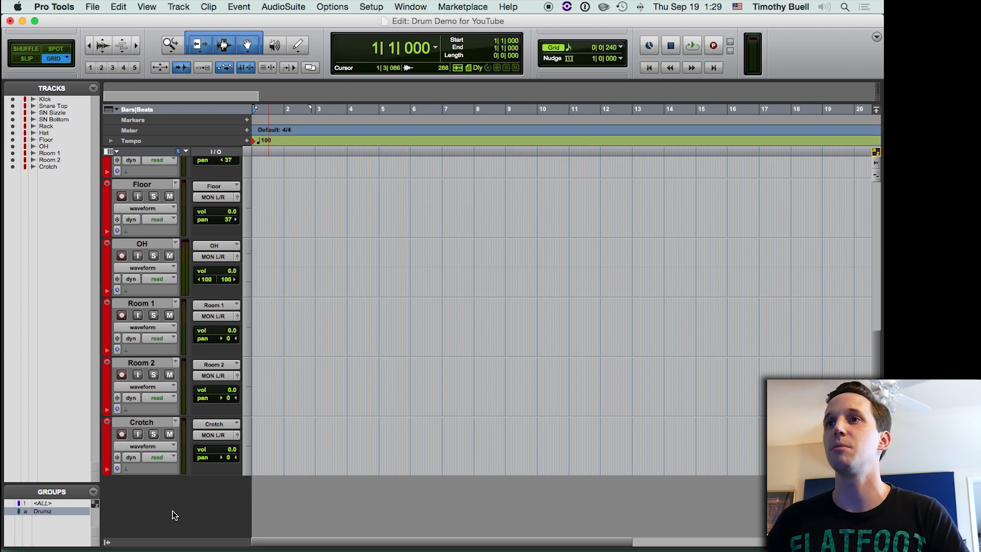
- Try record-enabling the Snare Top track on its own while only the Crotch track is selected
{"action": "left_click", "coordinate": [155, 424]}
{"action": "scroll", "coordinate": [157, 419], "scroll_direction": "up", "scroll_amount": 10}
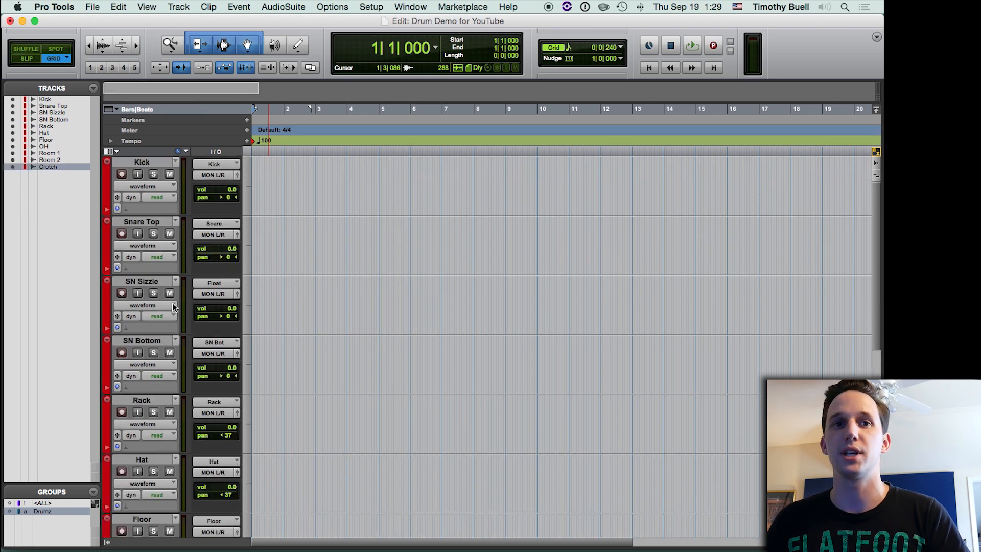
{"action": "scroll", "coordinate": [174, 306], "scroll_direction": "down", "scroll_amount": 2}
{"action": "left_click", "coordinate": [122, 175]}
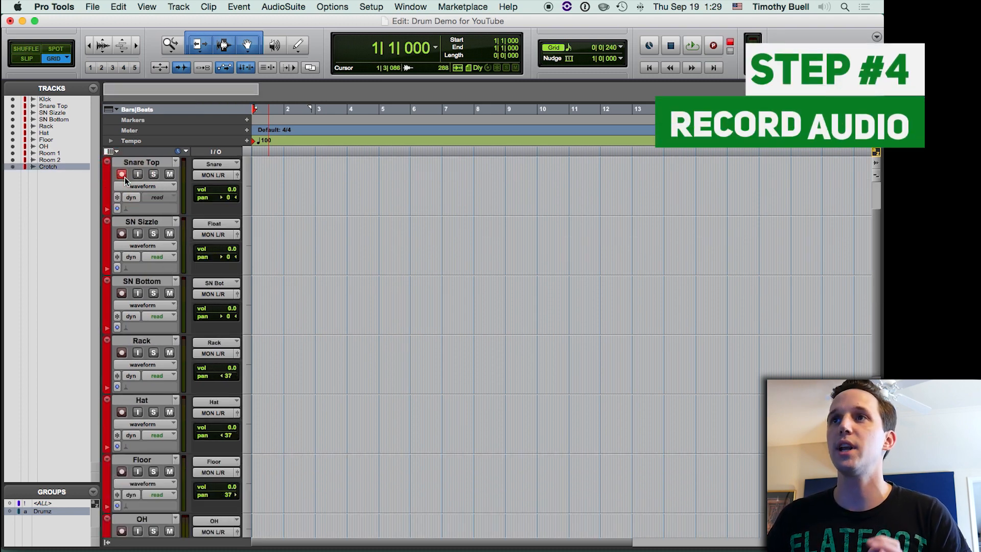
{"action": "scroll", "coordinate": [128, 176], "scroll_direction": "up", "scroll_amount": 2}
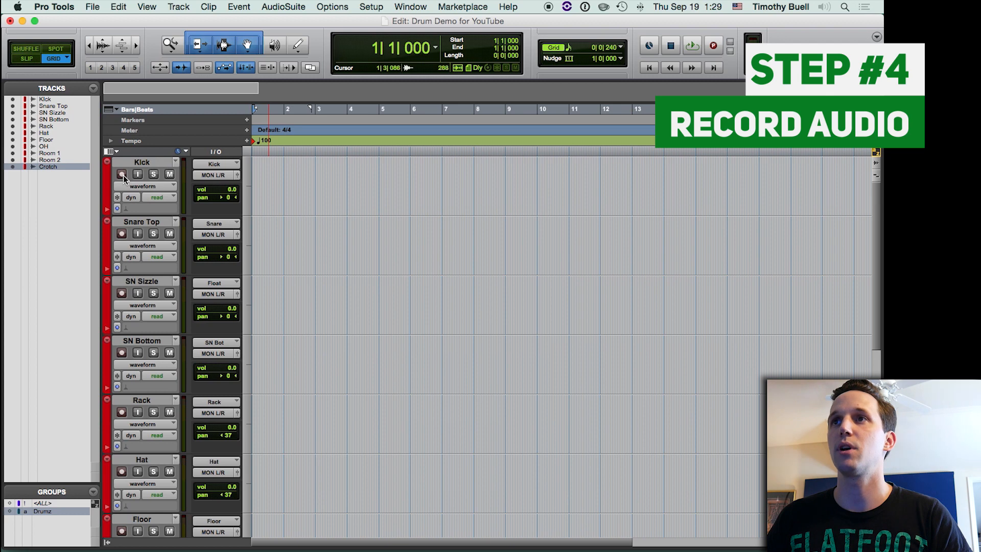
- Select all tracks from Kick through Crotch and choose QuickPunch as the record mode
{"action": "left_click", "coordinate": [131, 162]}
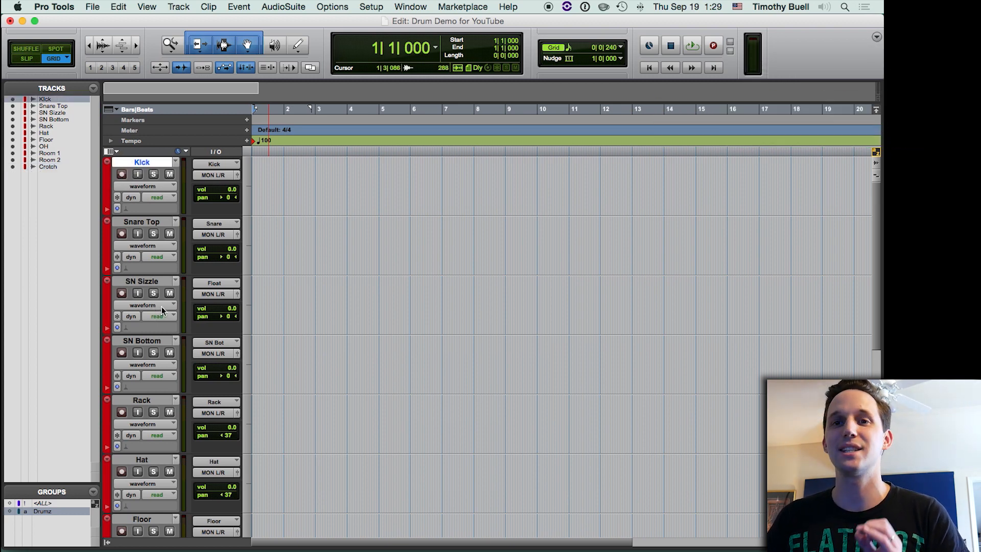
{"action": "scroll", "coordinate": [161, 307], "scroll_direction": "down", "scroll_amount": 6}
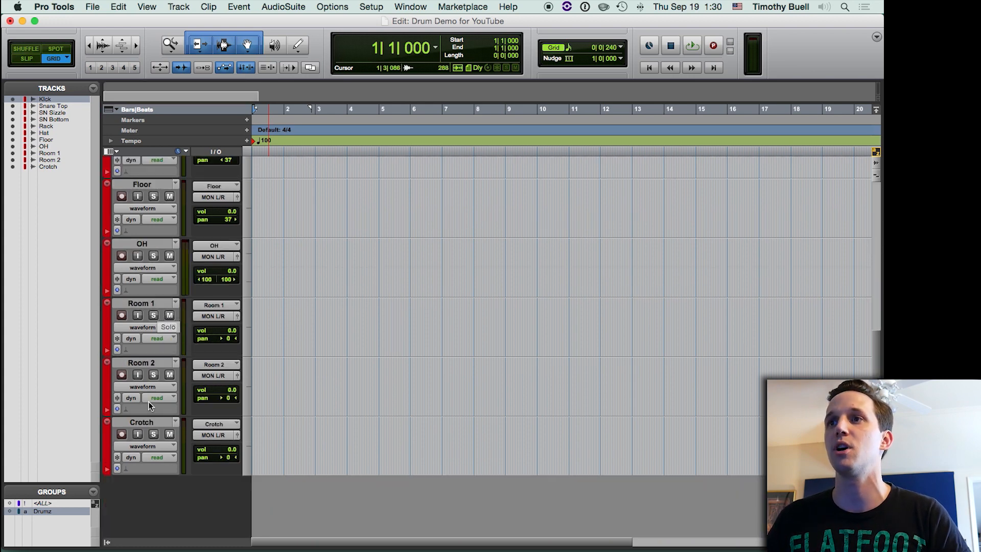
{"action": "left_click", "coordinate": [142, 422], "text": "shift"}
{"action": "scroll", "coordinate": [165, 256], "scroll_direction": "up", "scroll_amount": 6}
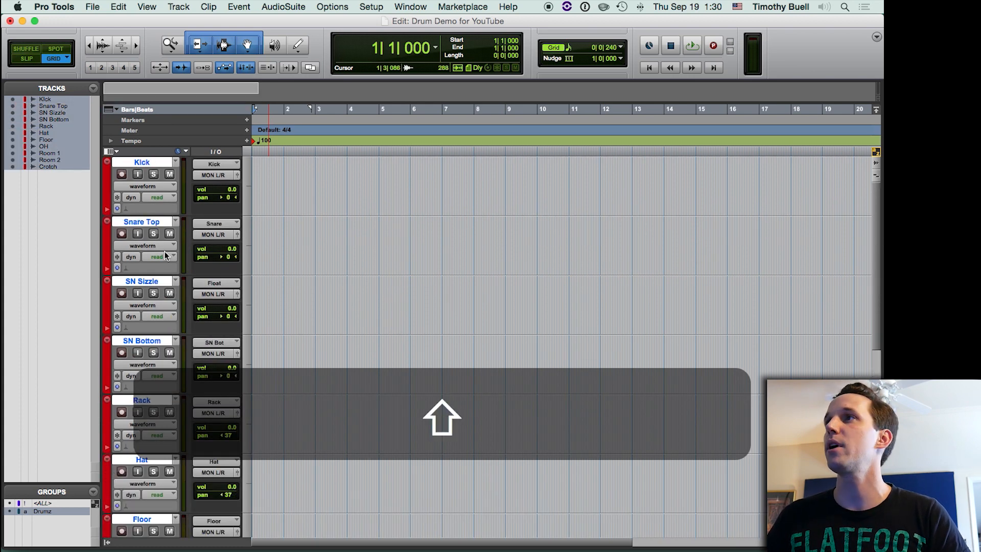
{"action": "right_click", "coordinate": [714, 46]}
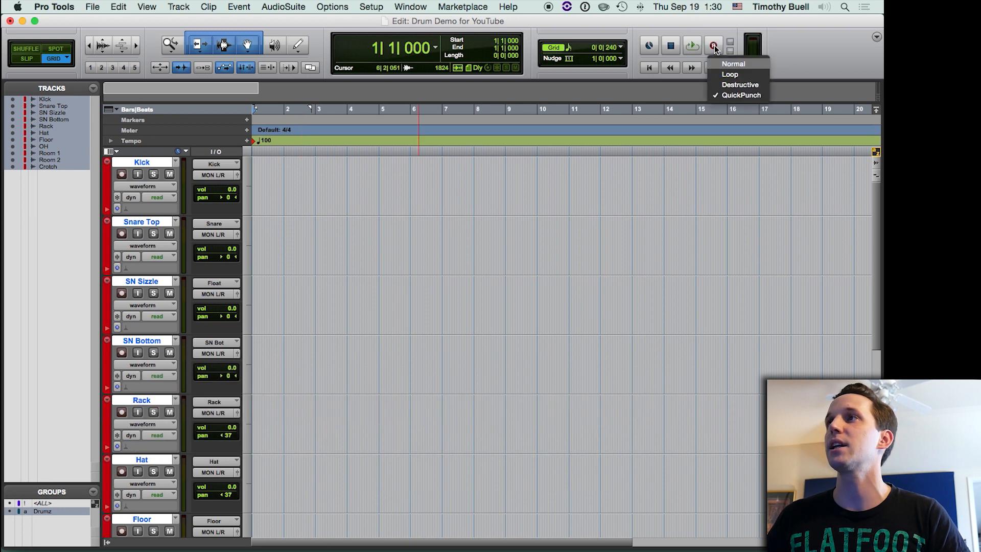
{"action": "left_click", "coordinate": [737, 95]}
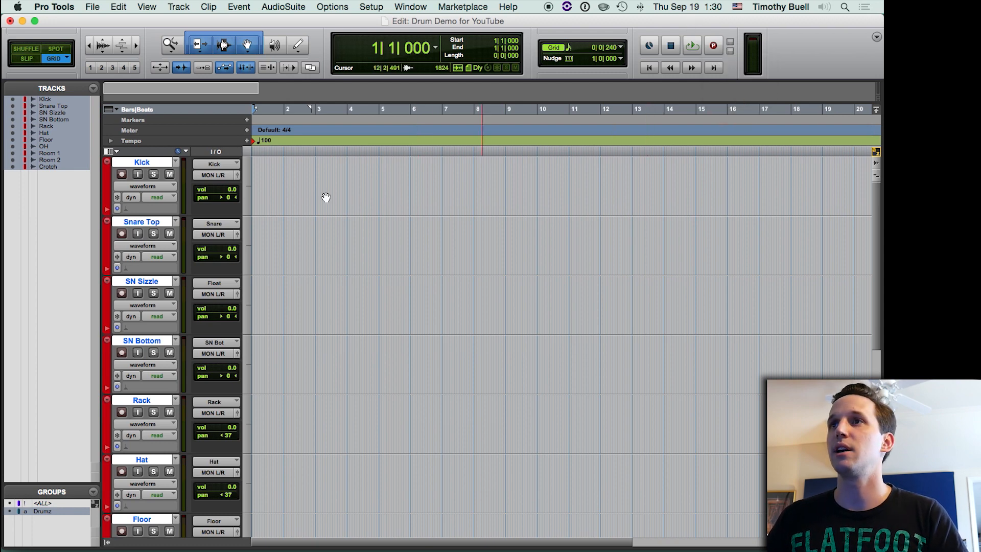
- Return the playback cursor to the session start and record-enable all the selected drum tracks
{"action": "left_click", "coordinate": [286, 181]}
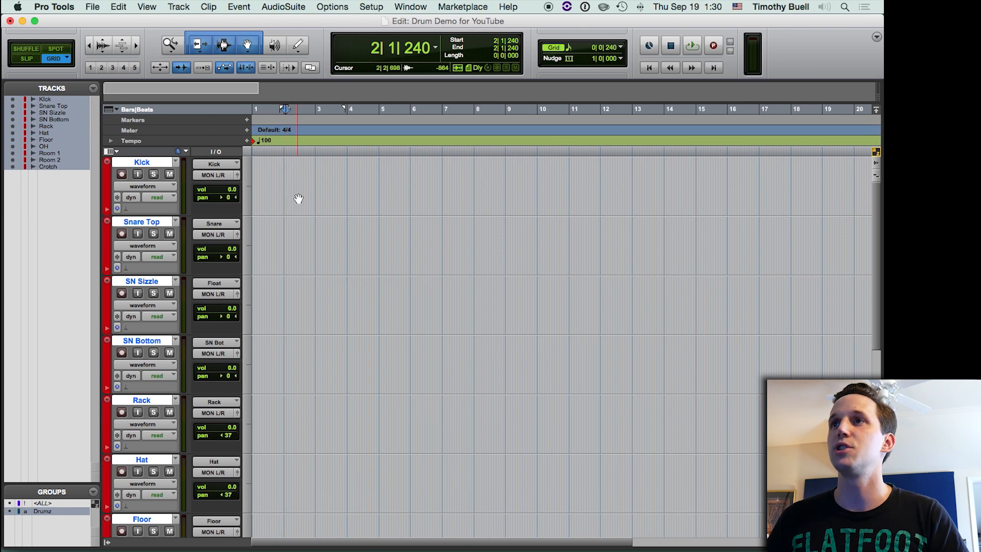
{"action": "key", "text": "Return"}
{"action": "key", "text": "cmd+s"}
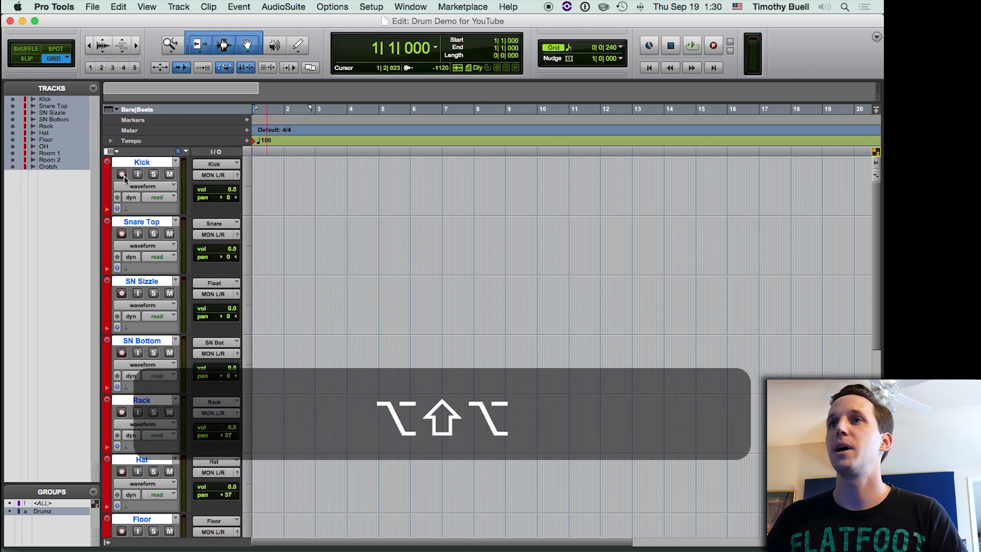
{"action": "scroll", "coordinate": [348, 228], "scroll_direction": "down", "scroll_amount": 2}
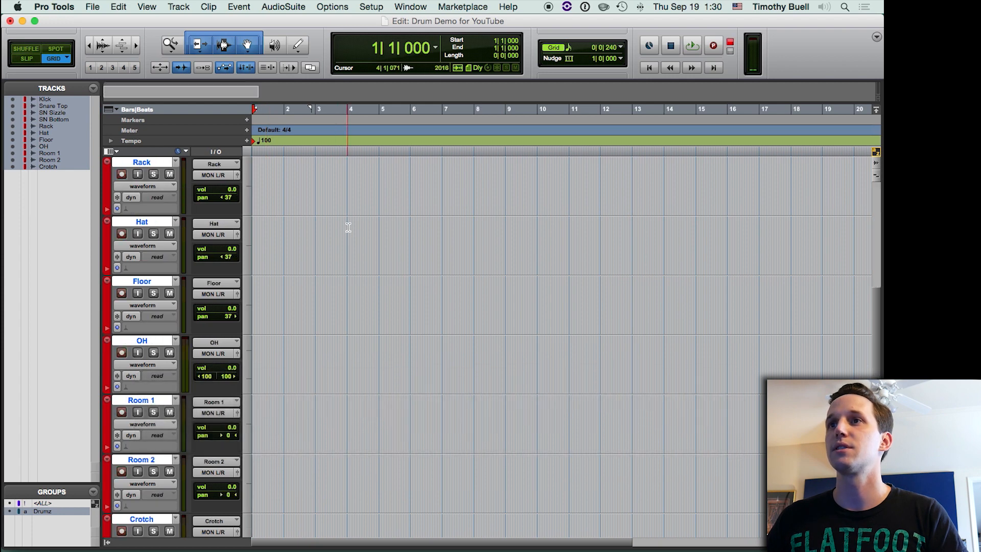
{"action": "scroll", "coordinate": [348, 228], "scroll_direction": "down", "scroll_amount": 5}
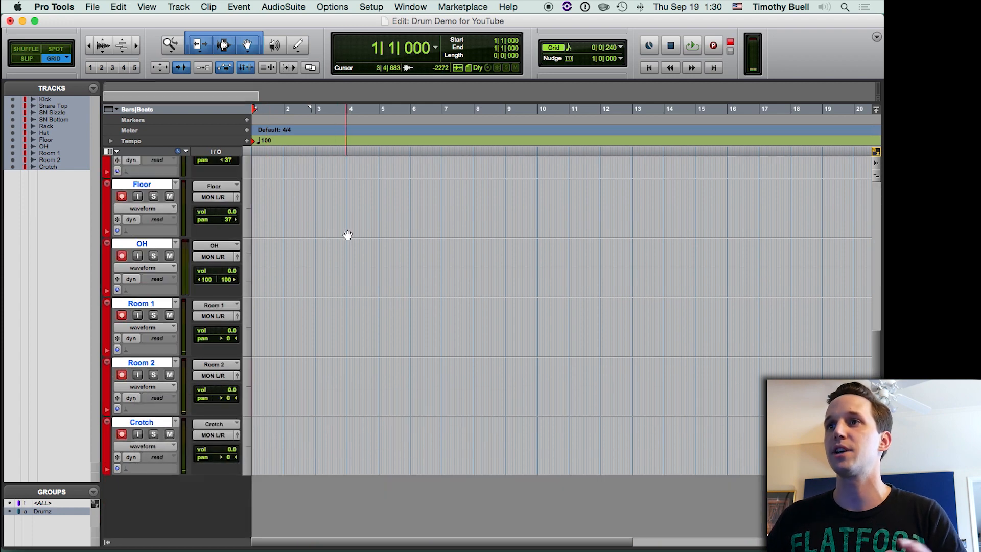
{"action": "scroll", "coordinate": [338, 223], "scroll_direction": "up", "scroll_amount": 1}
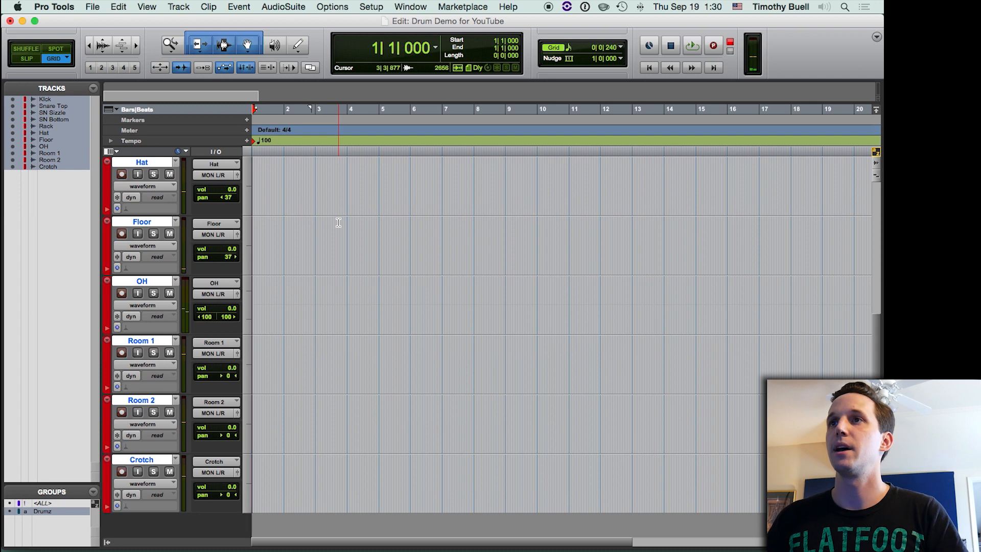
{"action": "scroll", "coordinate": [339, 223], "scroll_direction": "up", "scroll_amount": 8}
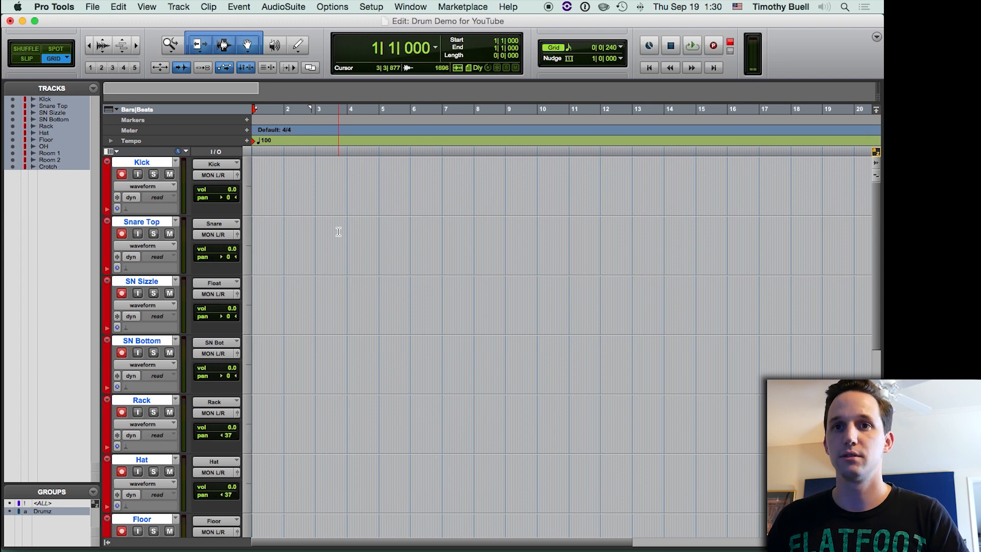
- Record a first take of just under three bars on all drum tracks from the session start, and return to the start
{"action": "key", "text": "3"}
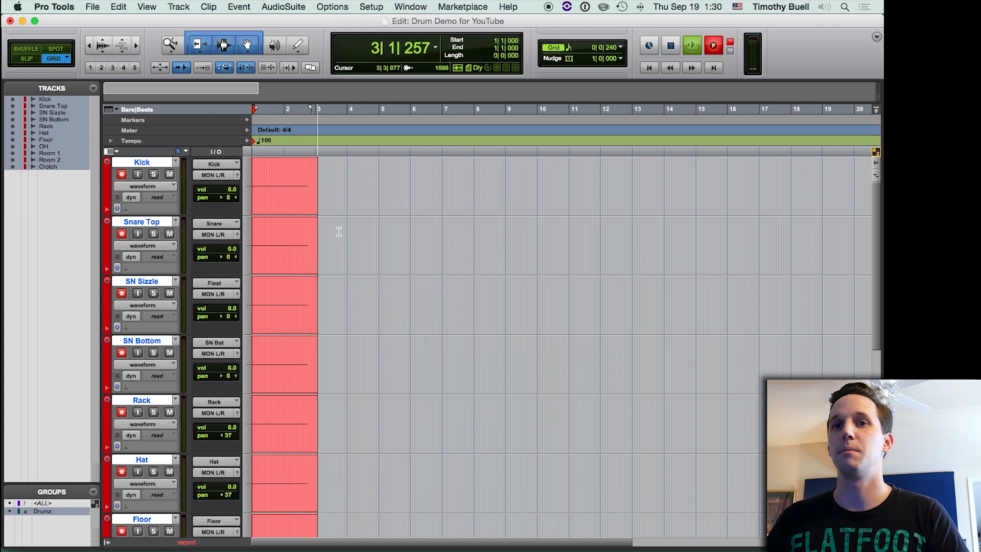
{"action": "key", "text": "space"}
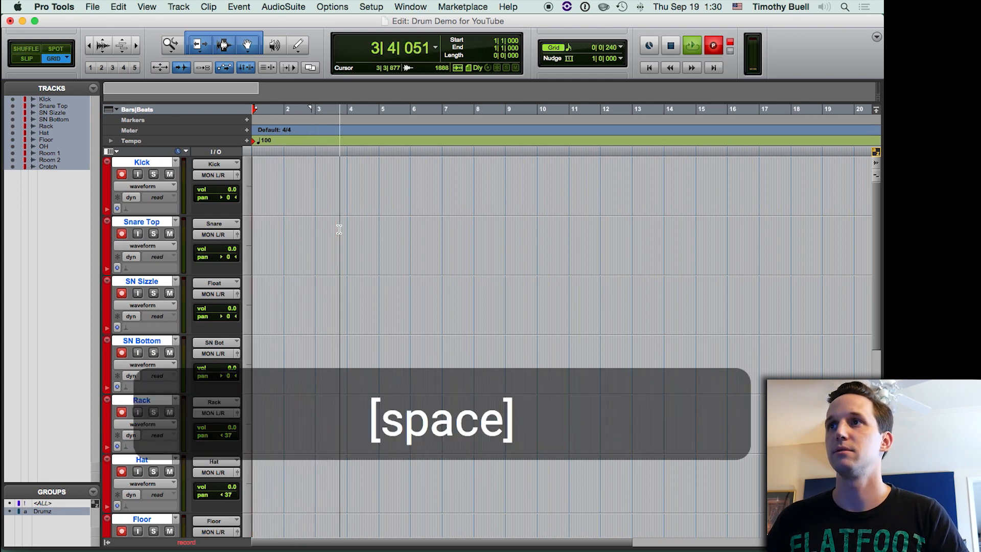
{"action": "key", "text": "Return"}
{"action": "key", "text": "Return"}
{"action": "scroll", "coordinate": [339, 231], "scroll_direction": "down", "scroll_amount": 6}
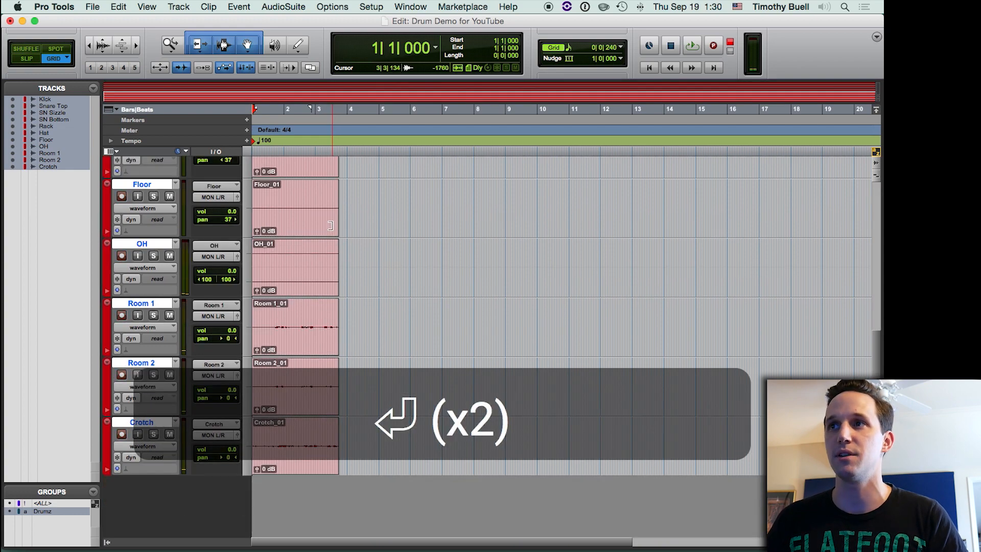
{"action": "scroll", "coordinate": [369, 299], "scroll_direction": "up", "scroll_amount": 6}
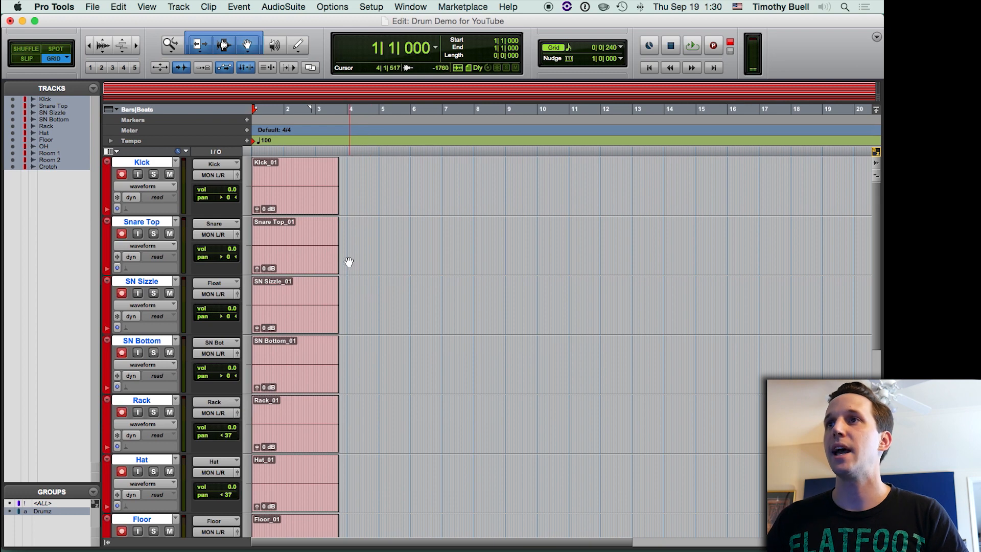
- Select the first take's clips and examine the recorded audio on all drum tracks from Kick to Crotch
{"action": "scroll", "coordinate": [294, 228], "scroll_direction": "down", "scroll_amount": 2}
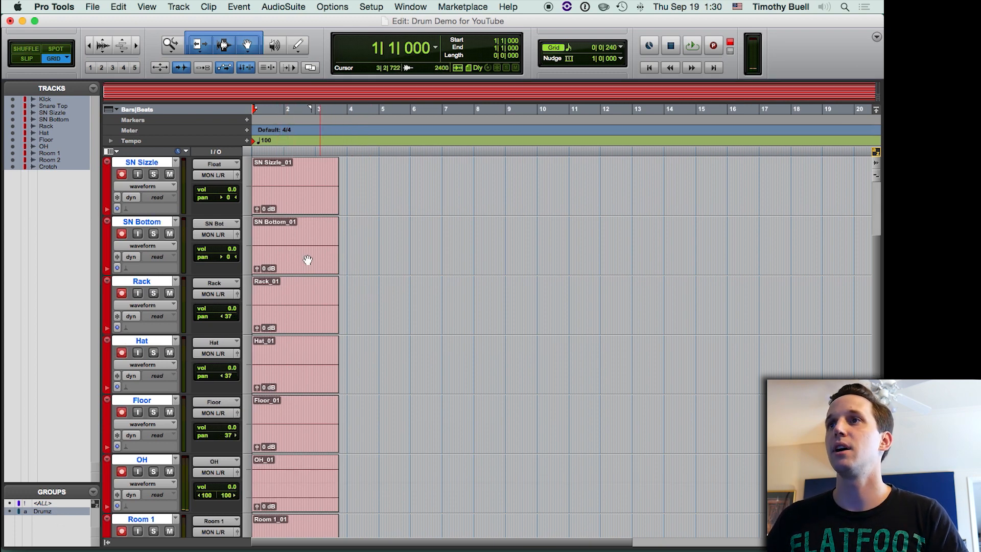
{"action": "left_click_drag", "start_coordinate": [301, 261], "coordinate": [263, 258]}
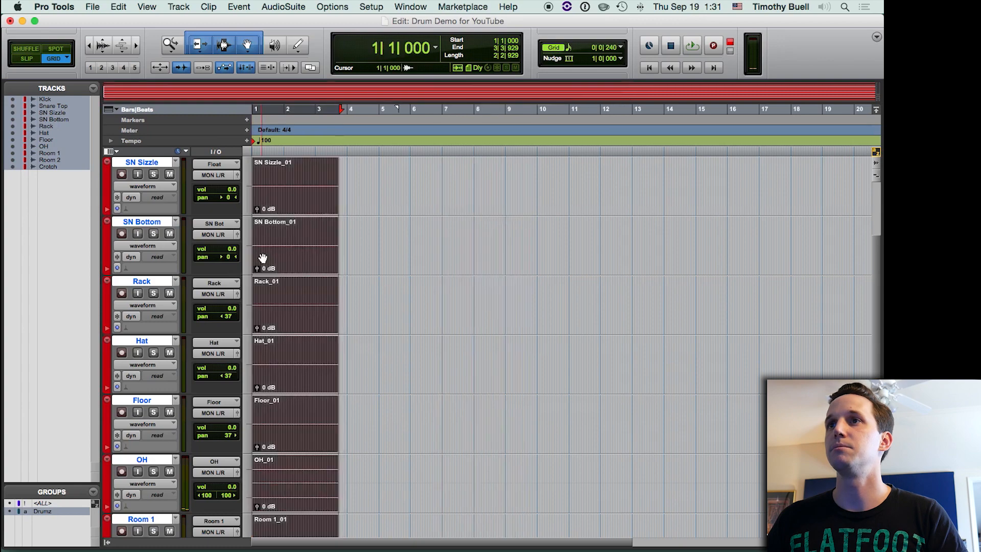
{"action": "scroll", "coordinate": [288, 243], "scroll_direction": "down", "scroll_amount": 5}
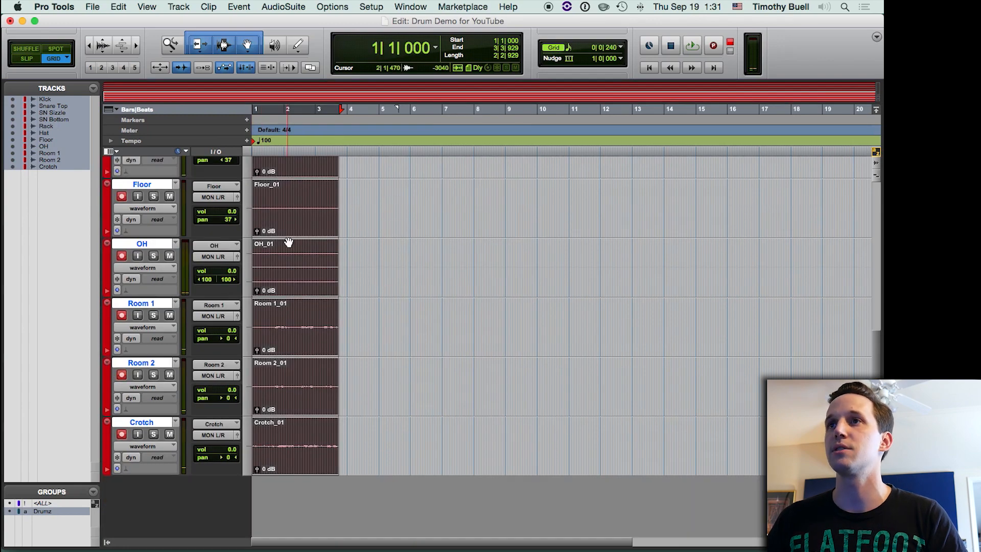
{"action": "scroll", "coordinate": [289, 243], "scroll_direction": "up", "scroll_amount": 5}
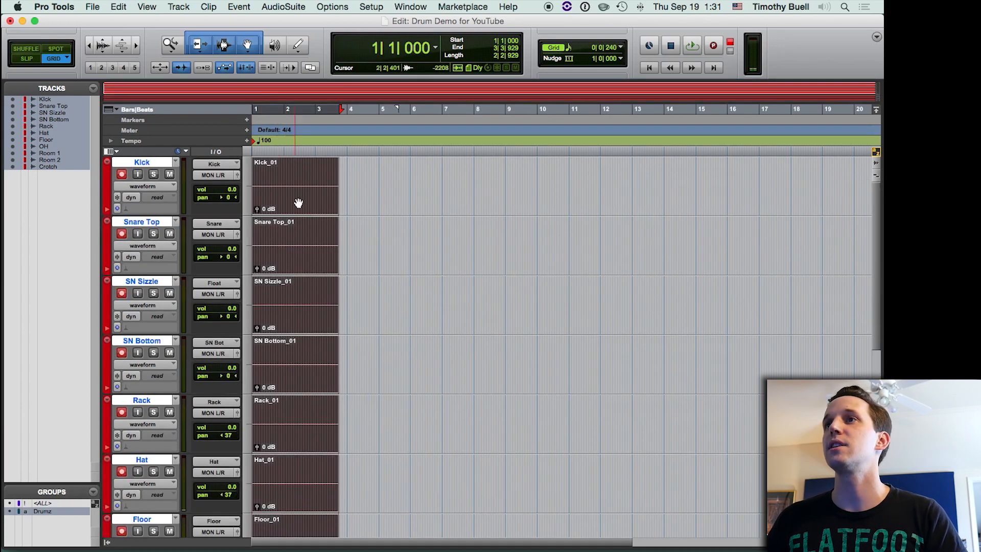
{"action": "left_click", "coordinate": [296, 184]}
{"action": "left_click", "coordinate": [297, 242]}
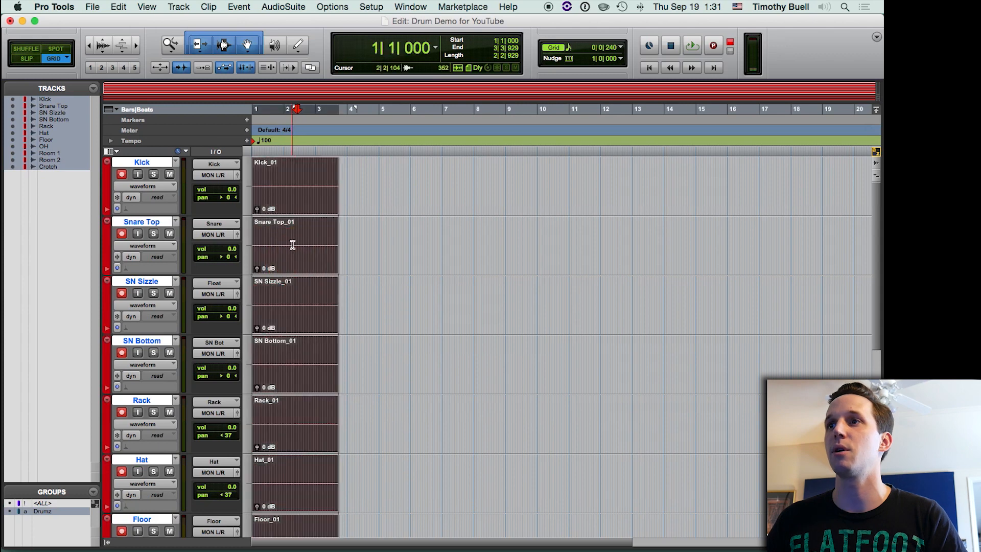
{"action": "scroll", "coordinate": [291, 250], "scroll_direction": "down", "scroll_amount": 8}
{"action": "scroll", "coordinate": [291, 244], "scroll_direction": "up", "scroll_amount": 8}
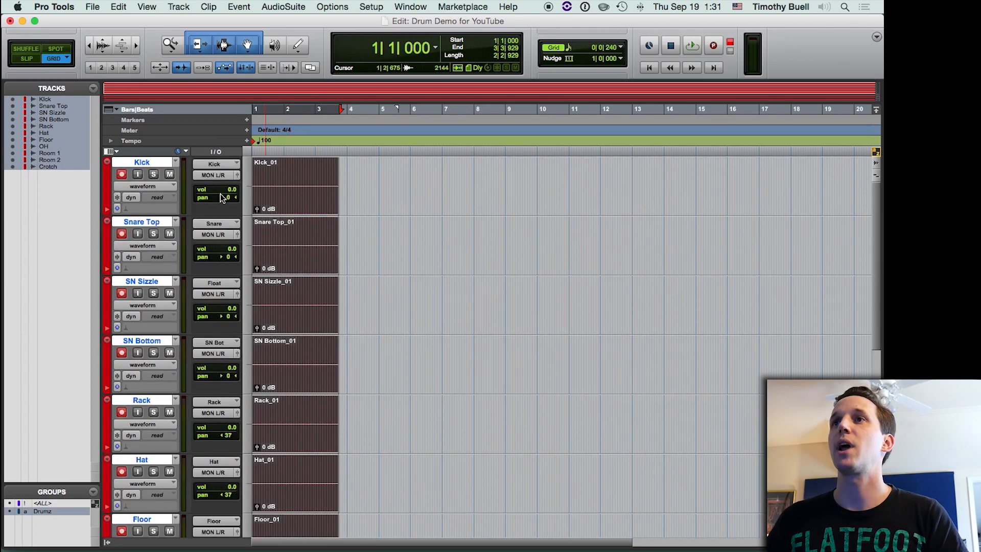
{"action": "left_click", "coordinate": [300, 179]}
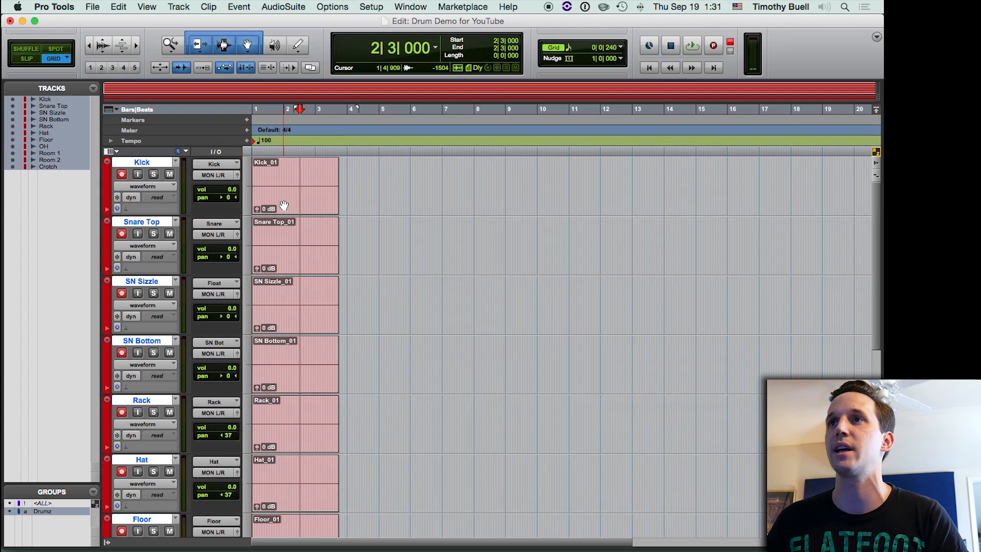
- Create a new, empty playlist for all the grouped drum tracks from the Kick track
{"action": "left_click_drag", "start_coordinate": [177, 164], "coordinate": [149, 165]}
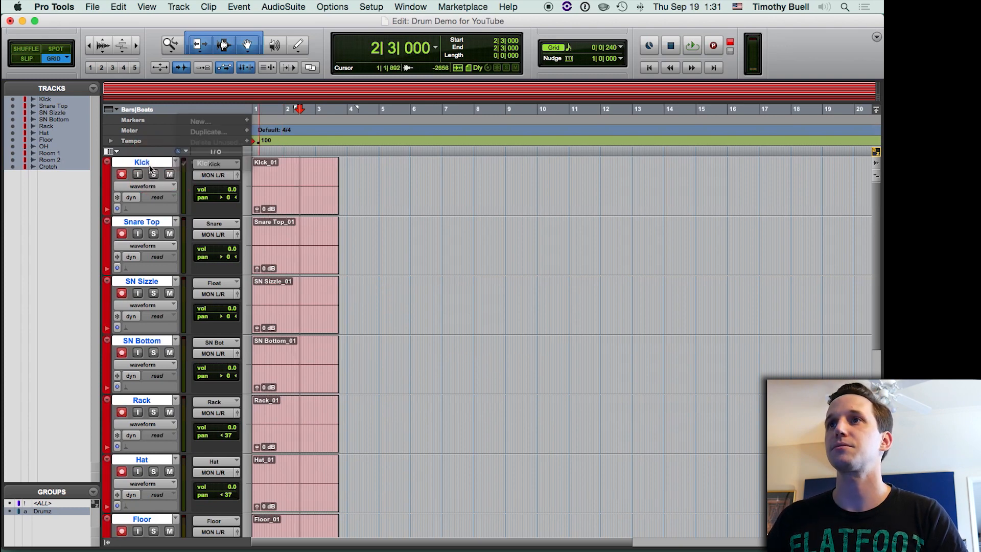
{"action": "left_click", "coordinate": [175, 164]}
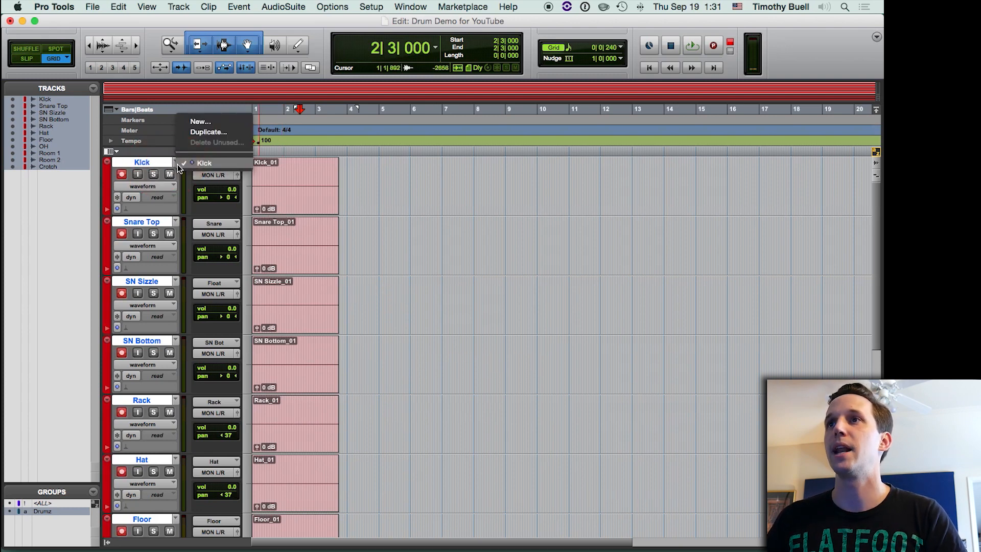
{"action": "left_click", "coordinate": [205, 122]}
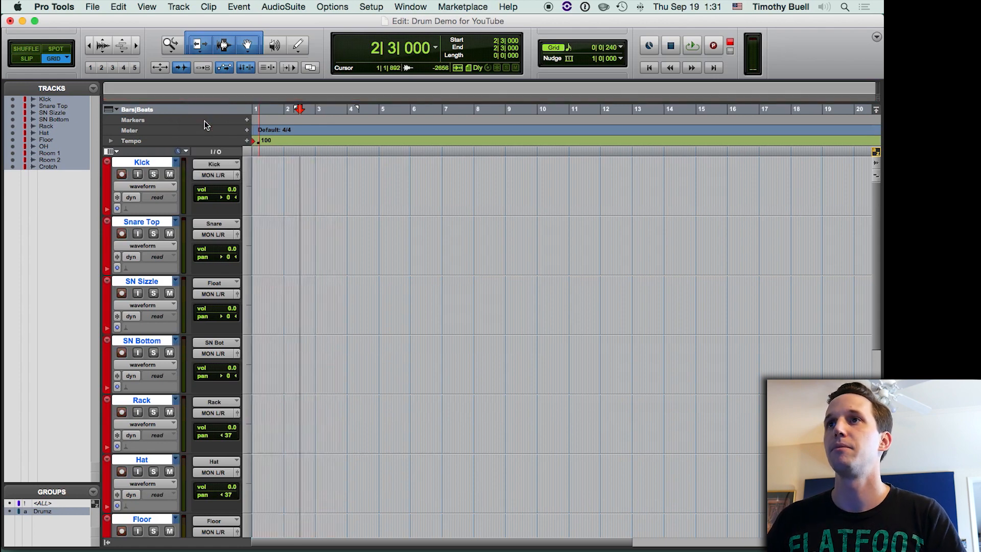
{"action": "scroll", "coordinate": [288, 199], "scroll_direction": "down", "scroll_amount": 1}
{"action": "left_click", "coordinate": [286, 174]}
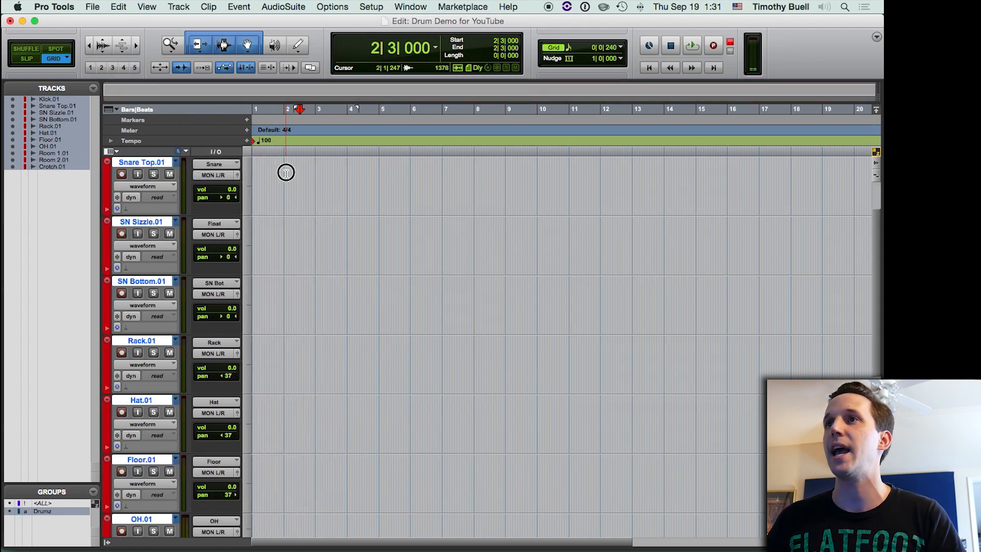
{"action": "scroll", "coordinate": [289, 177], "scroll_direction": "down", "scroll_amount": 5}
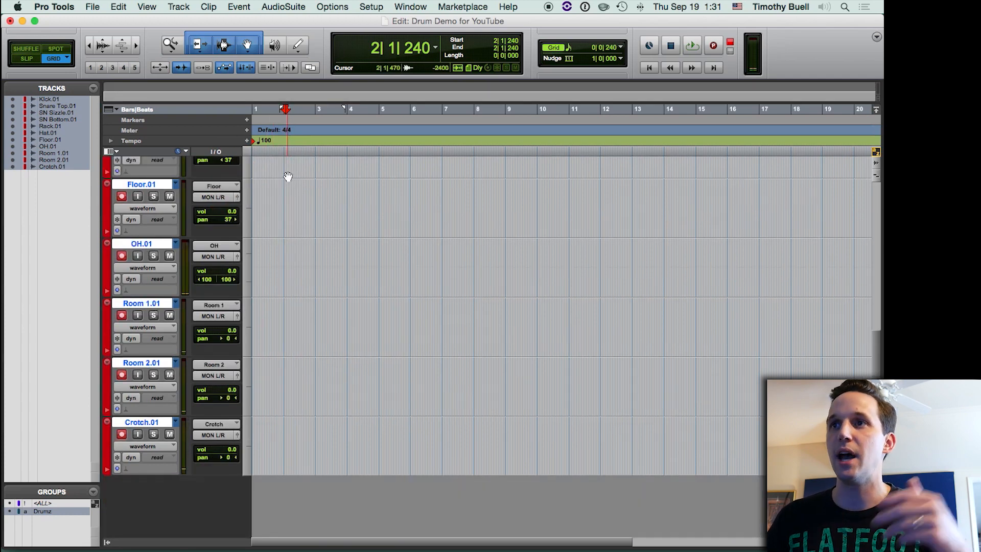
{"action": "scroll", "coordinate": [304, 197], "scroll_direction": "up", "scroll_amount": 6}
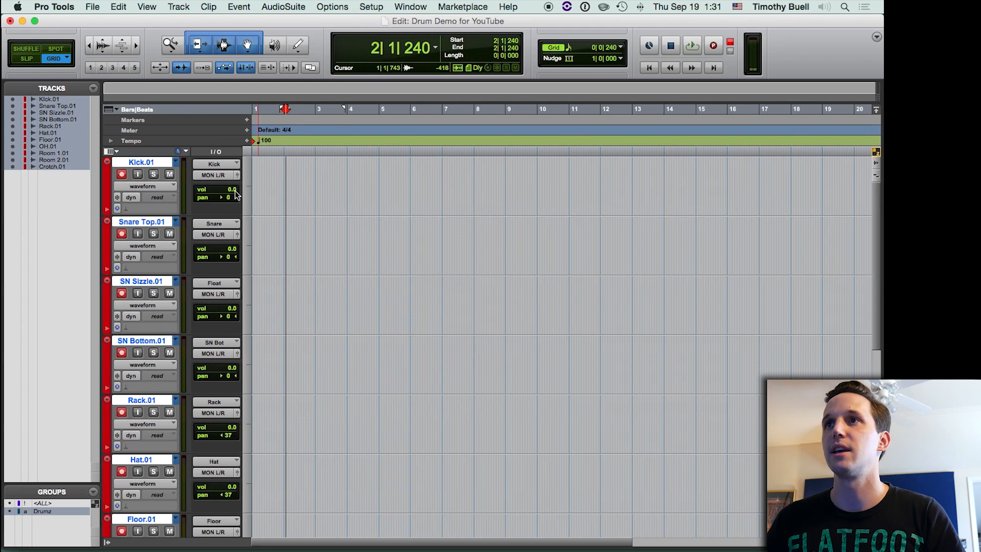
- Record a second take about four bars long from the session start on the new playlists, and return to the start
{"action": "left_click", "coordinate": [282, 179]}
{"action": "key", "text": "Return"}
{"action": "key", "text": "Return"}
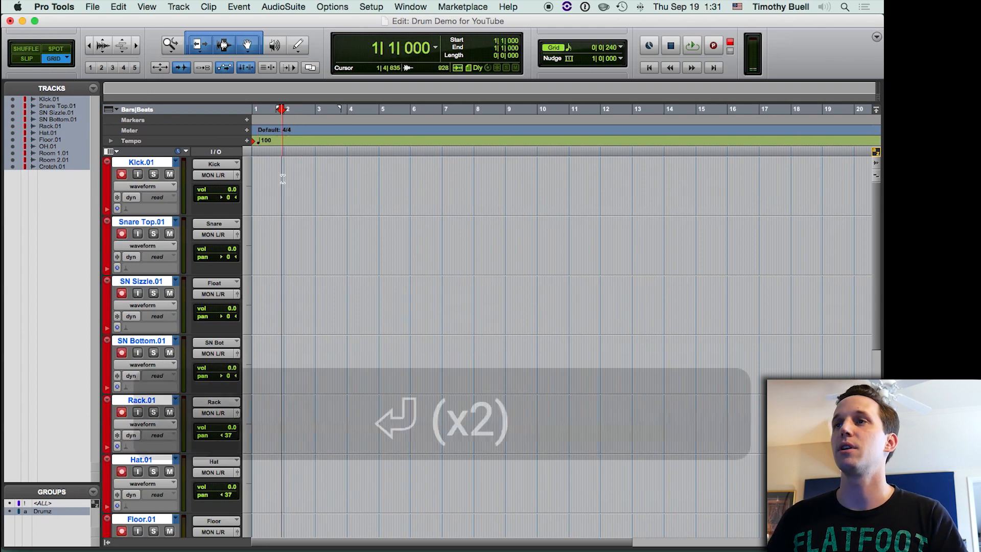
{"action": "key", "text": "3"}
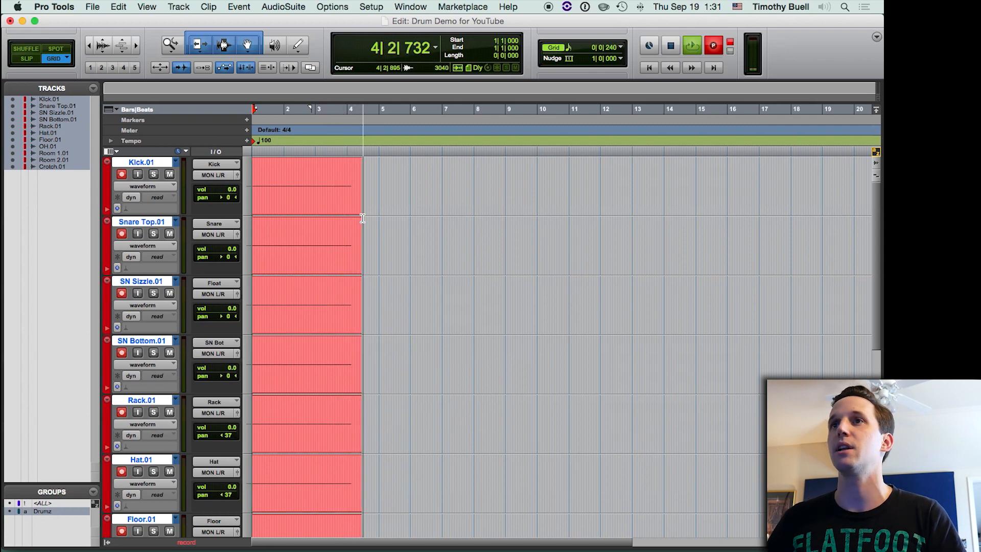
{"action": "key", "text": "space"}
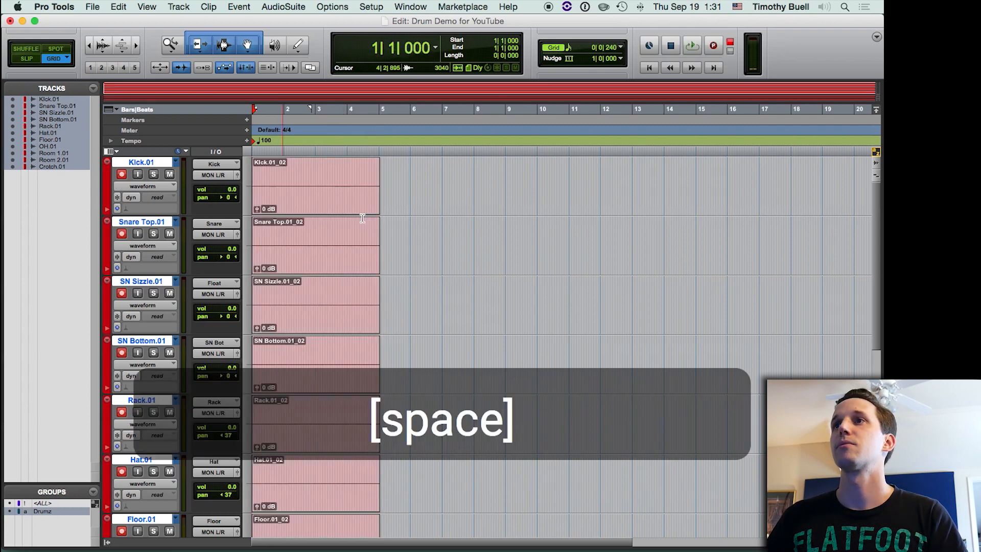
{"action": "key", "text": "Return"}
{"action": "key", "text": "Return"}
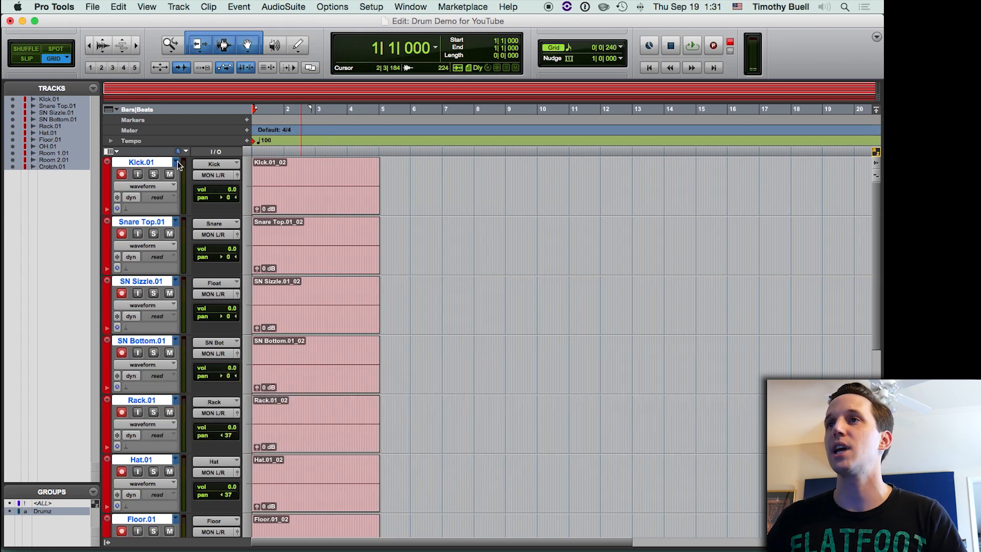
- Switch all grouped drum tracks to the first take's playlist, Kick (1), and back to the second take's, Kick.01 (2)
{"action": "left_click", "coordinate": [177, 162]}
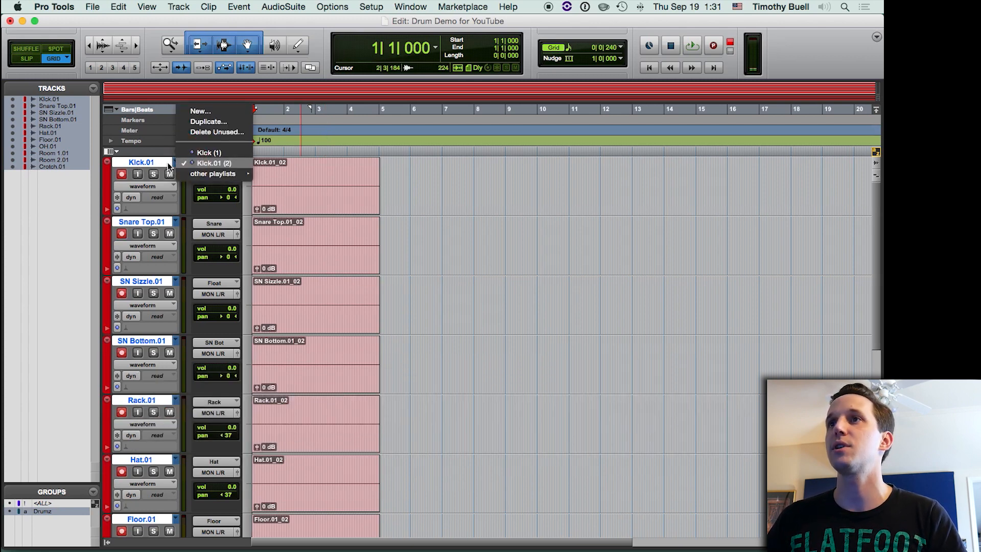
{"action": "left_click", "coordinate": [205, 153]}
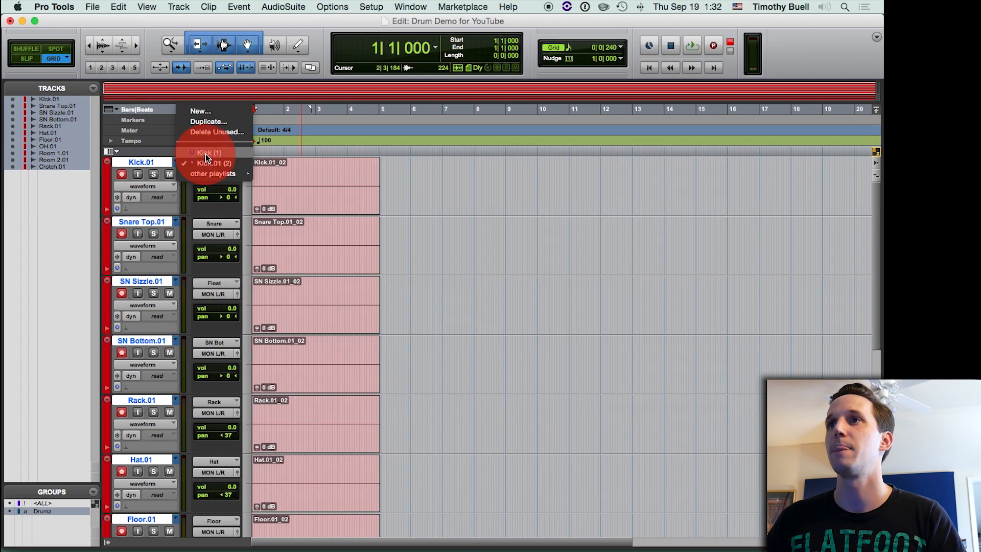
{"action": "left_click", "coordinate": [177, 163]}
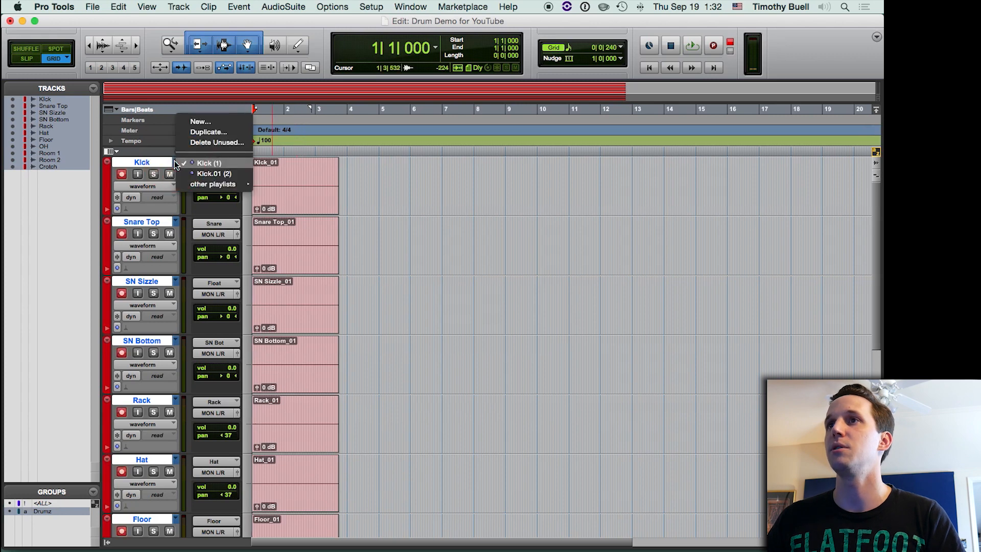
{"action": "left_click", "coordinate": [198, 176]}
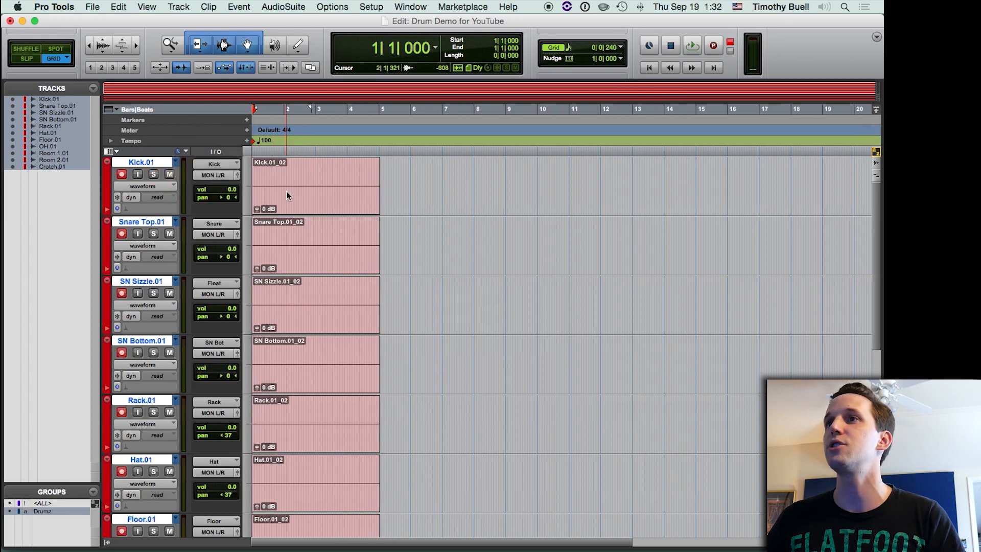
- Suspend the Drumz group and switch only the Crotch track to its first-take playlist, Crotch (1)
{"action": "scroll", "coordinate": [184, 341], "scroll_direction": "down", "scroll_amount": 5}
{"action": "left_click", "coordinate": [36, 513]}
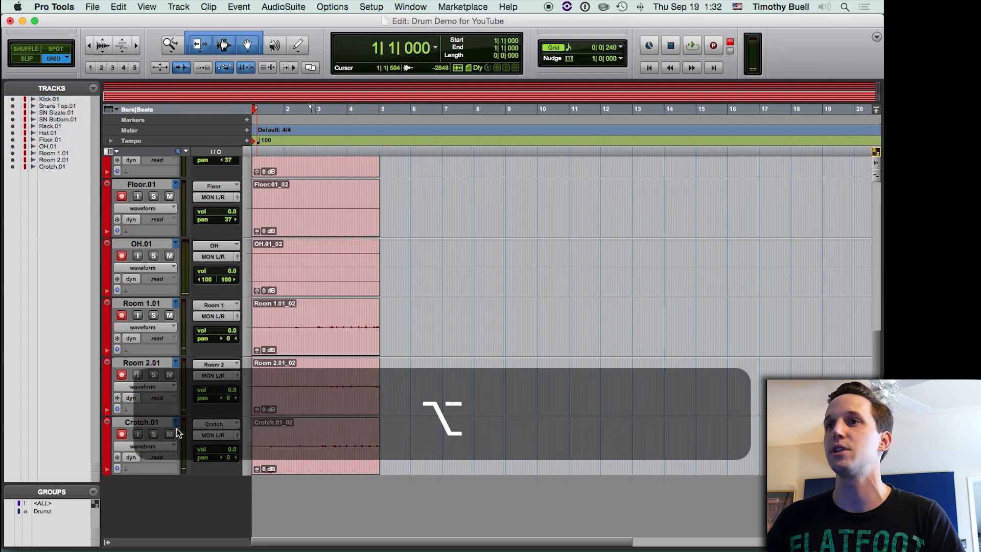
{"action": "left_click", "coordinate": [175, 423]}
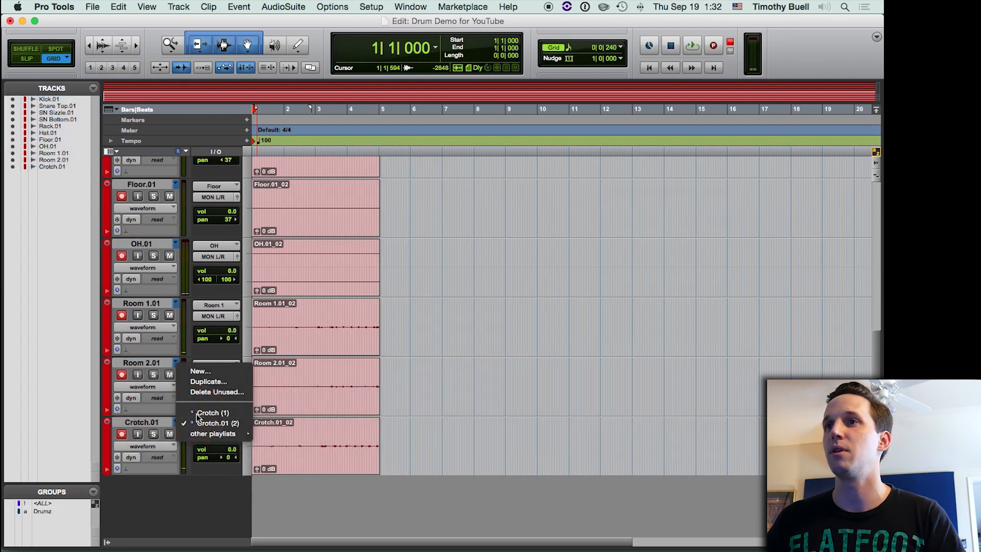
{"action": "left_click", "coordinate": [209, 412]}
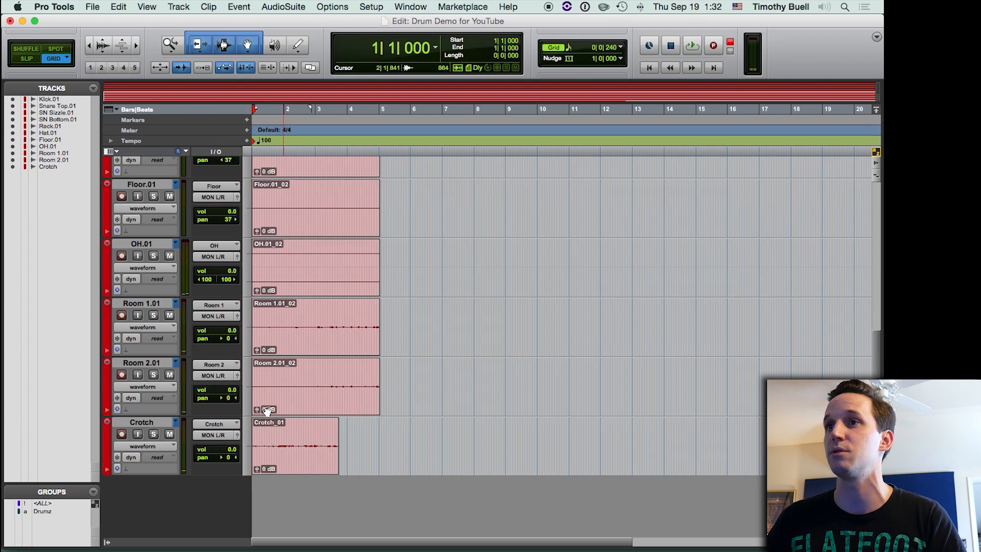
- Return the Crotch track to its second-take playlist, Crotch.01 (2), and reactivate the Drumz group
{"action": "left_click", "coordinate": [172, 421]}
{"action": "left_click", "coordinate": [177, 421]}
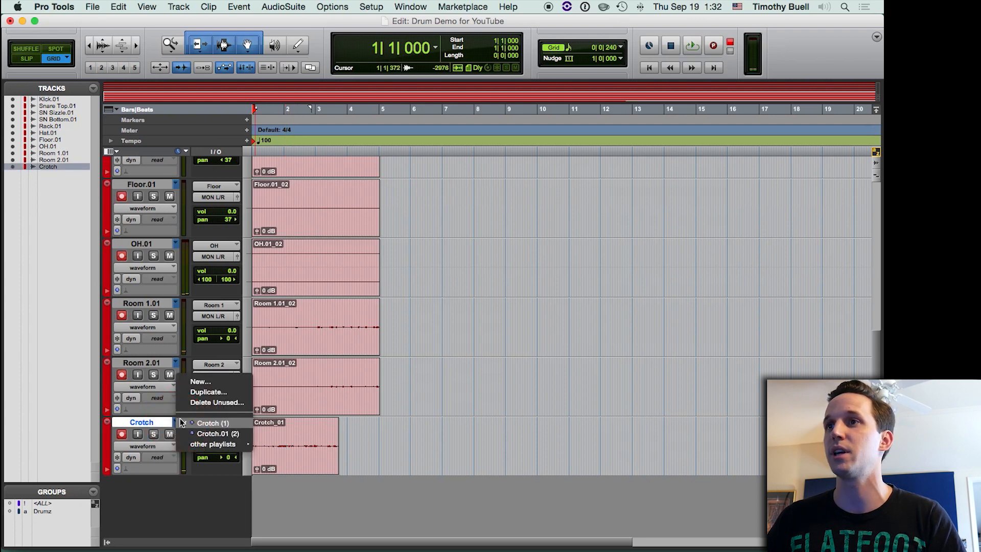
{"action": "left_click", "coordinate": [195, 433]}
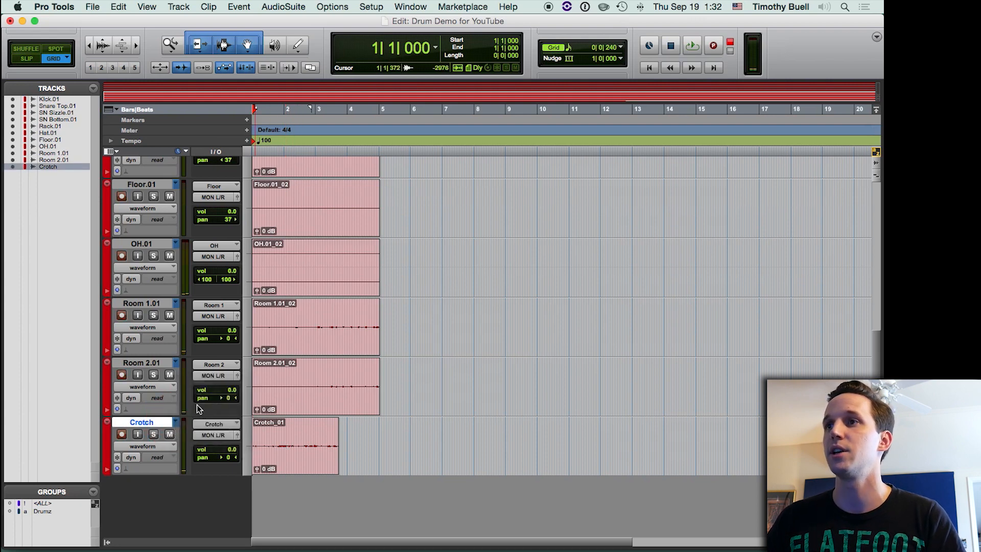
{"action": "left_click", "coordinate": [46, 513]}
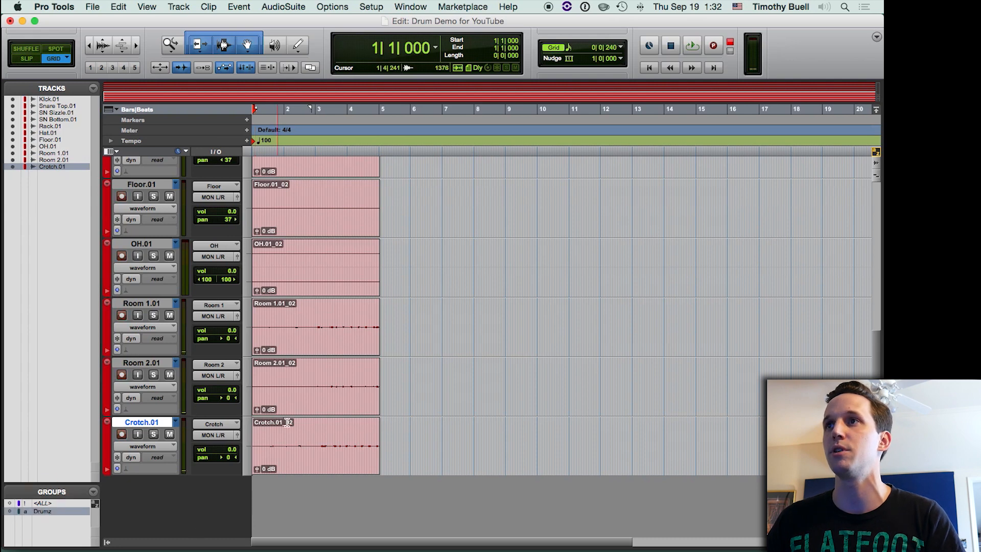
{"action": "scroll", "coordinate": [339, 219], "scroll_direction": "up", "scroll_amount": 10}
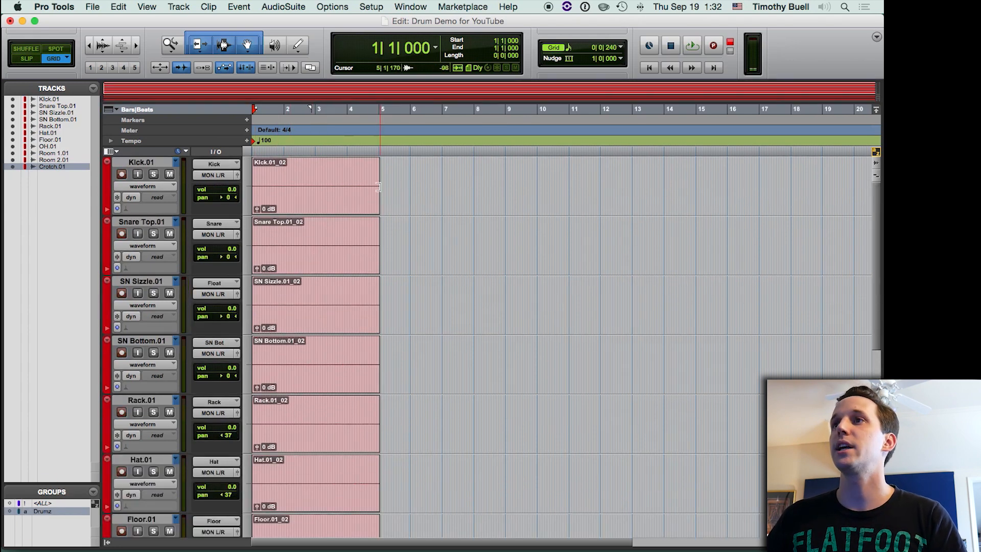
{"action": "double_click", "coordinate": [358, 186]}
{"action": "left_click", "coordinate": [397, 190]}
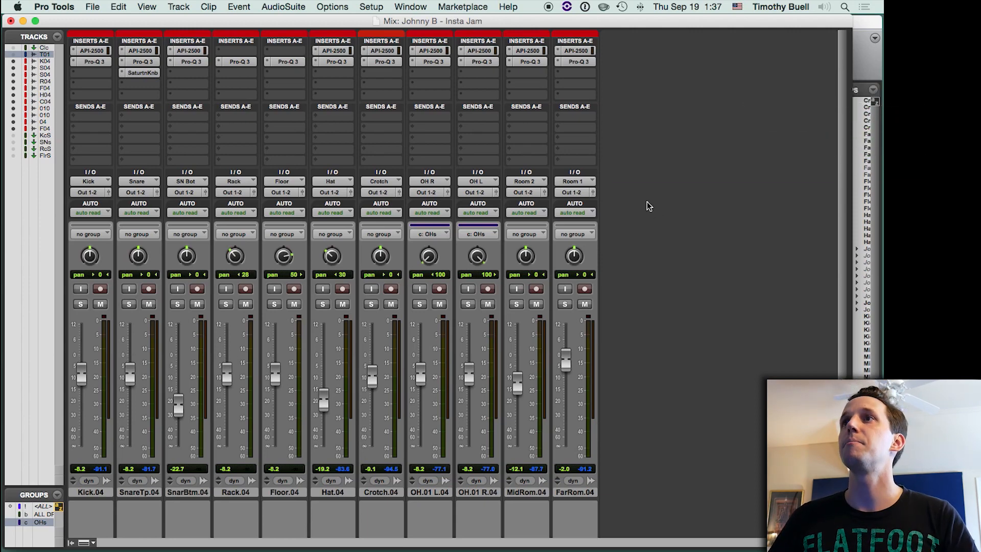
- Examine the recorded drum tracks of the Johnny B - Insta Jam session in the Edit window, and return to the Mix window
{"action": "key", "text": "super+equal"}
{"action": "scroll", "coordinate": [458, 250], "scroll_direction": "down", "scroll_amount": 10}
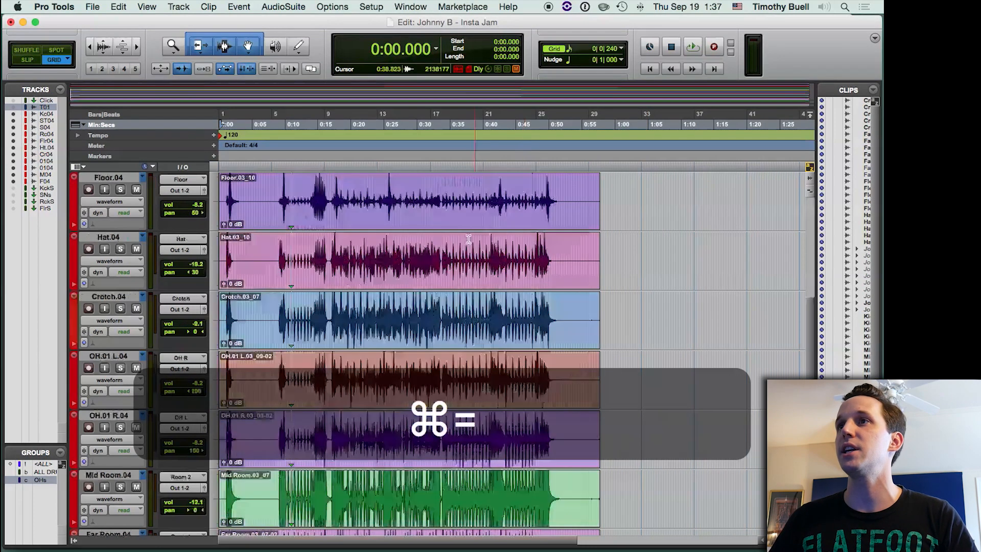
{"action": "scroll", "coordinate": [458, 250], "scroll_direction": "up", "scroll_amount": 10}
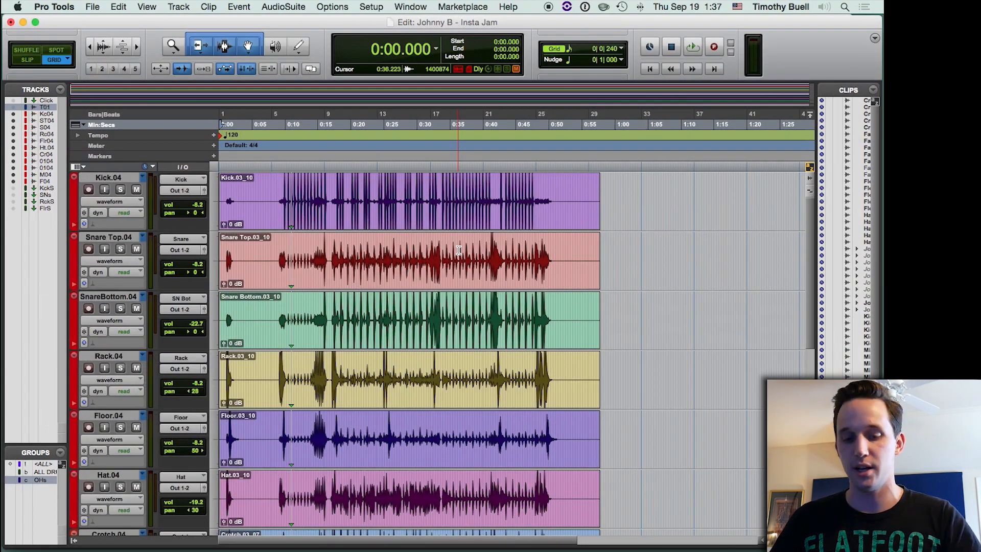
{"action": "key", "text": "super+equal"}
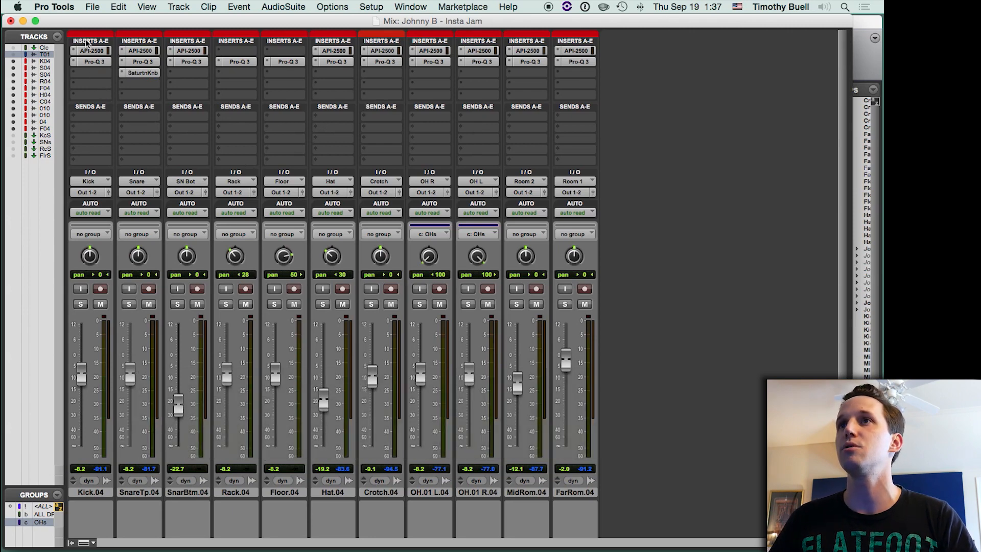
- Browse the EQ and Dynamics plug-ins available for an empty insert slot on the Kick.04 track, without inserting any
{"action": "left_click", "coordinate": [88, 96]}
{"action": "mouse_move", "coordinate": [117, 153]}
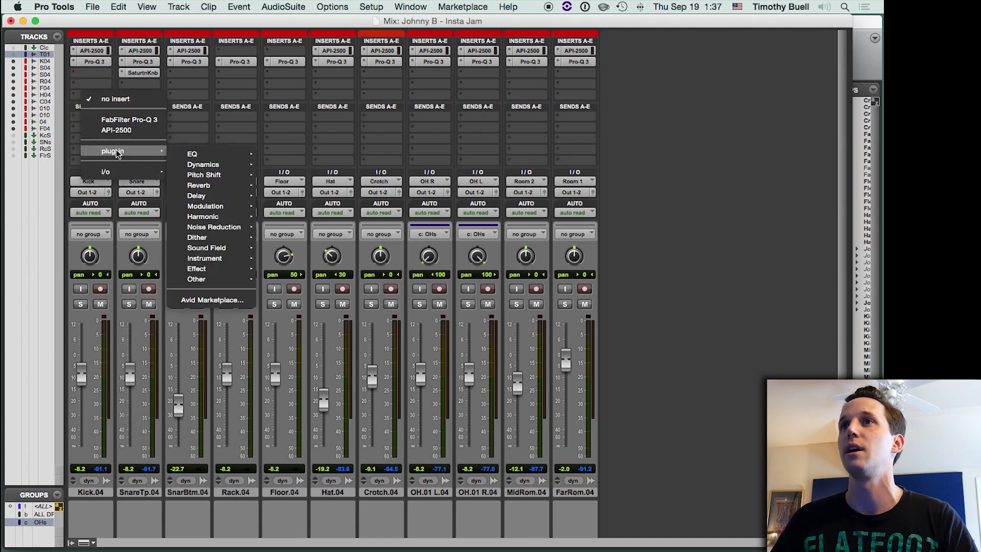
{"action": "mouse_move", "coordinate": [197, 157]}
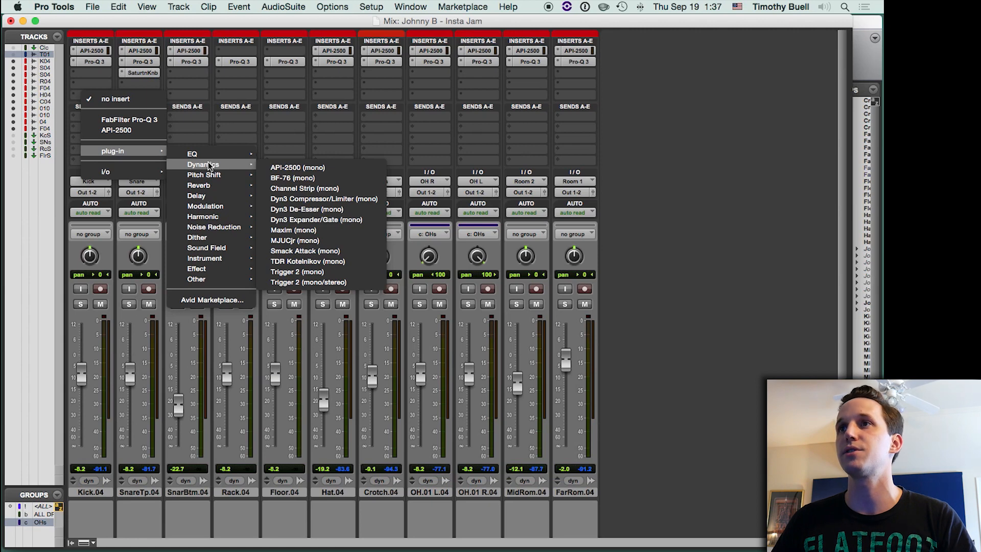
{"action": "left_click", "coordinate": [717, 177]}
{"action": "left_click_drag", "start_coordinate": [658, 106], "coordinate": [136, 70]}
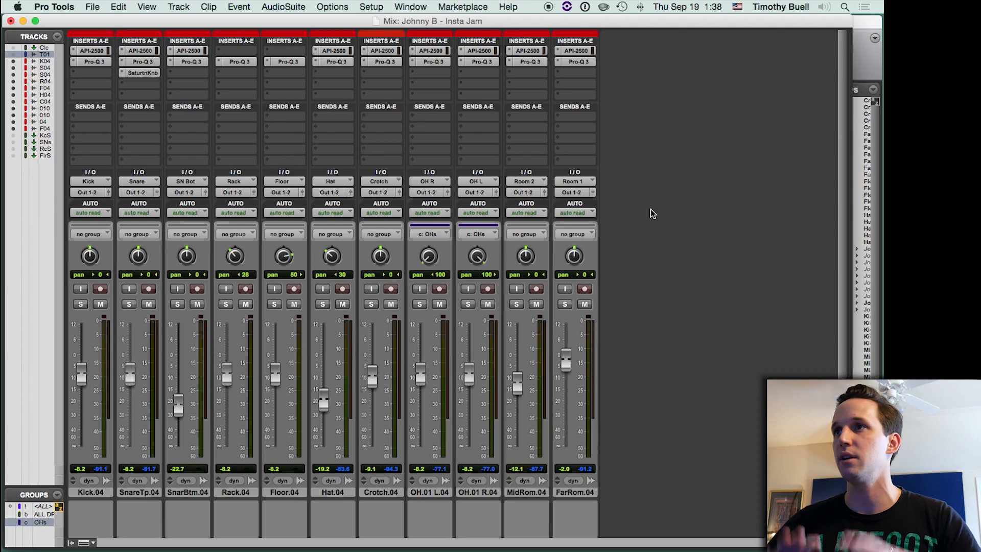
- Show the Edit window and select the clips on all drum tracks from the session start to 0:58.375
{"action": "key", "text": "super+equal"}
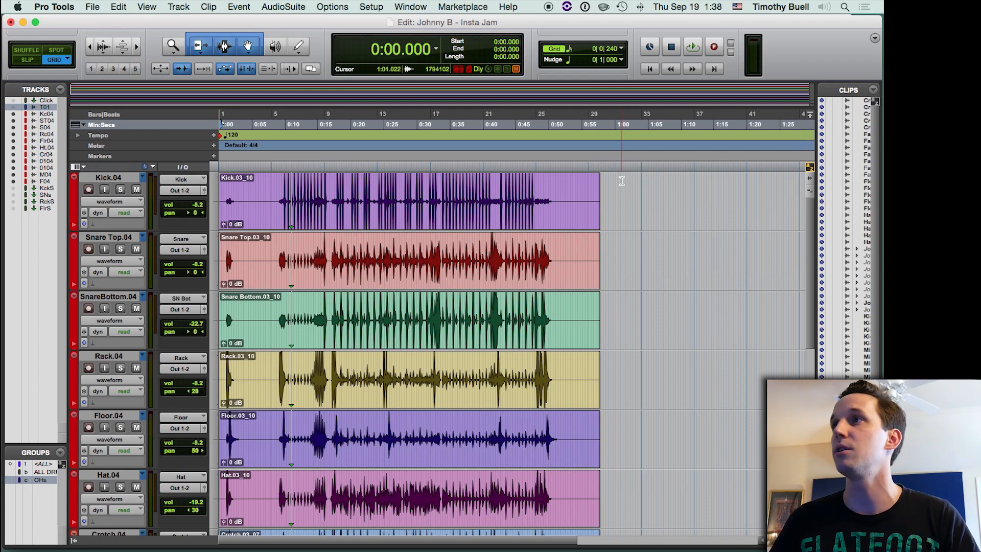
{"action": "left_click_drag", "start_coordinate": [603, 167], "coordinate": [208, 229]}
{"action": "scroll", "coordinate": [400, 247], "scroll_direction": "down", "scroll_amount": 5}
{"action": "scroll", "coordinate": [399, 247], "scroll_direction": "up", "scroll_amount": 6}
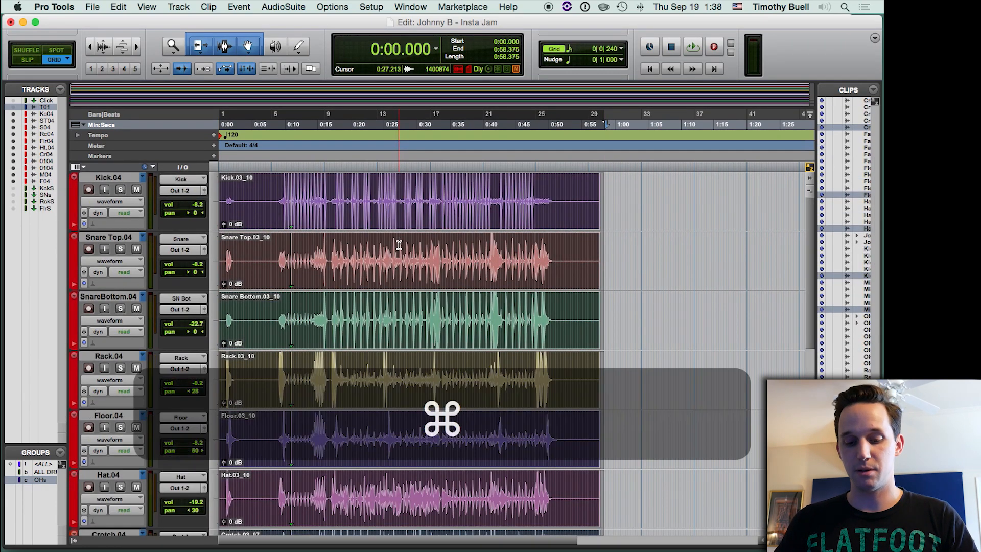
- Open the Bounce settings for the selection, keeping Mon 1-2 (Stereo) as the source and WAV as the file type
{"action": "key", "text": "alt+super+b"}
{"action": "mouse_move", "coordinate": [451, 114]}
{"action": "left_mouse_down"}
{"action": "mouse_move", "coordinate": [438, 99]}
{"action": "mouse_move", "coordinate": [447, 113]}
{"action": "left_mouse_up"}
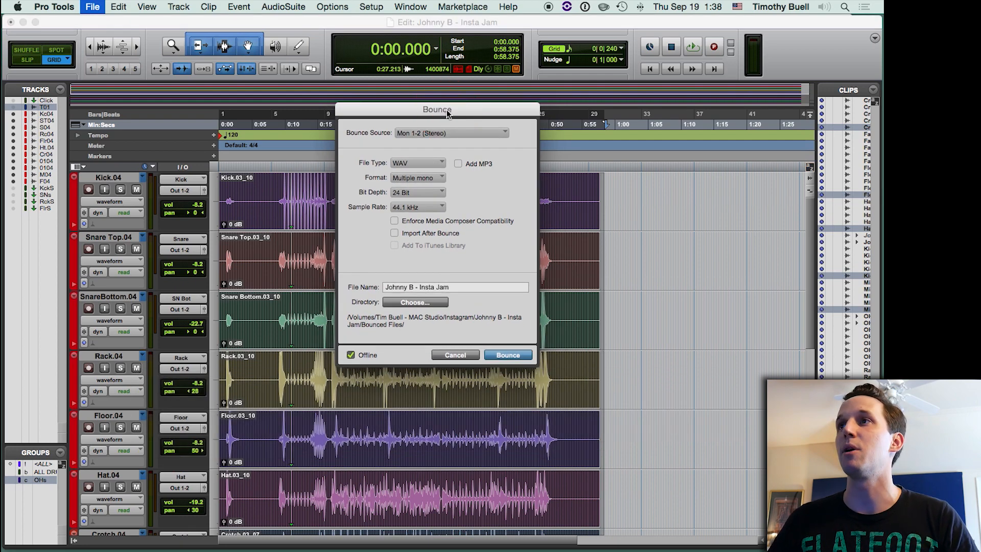
{"action": "left_click", "coordinate": [416, 136]}
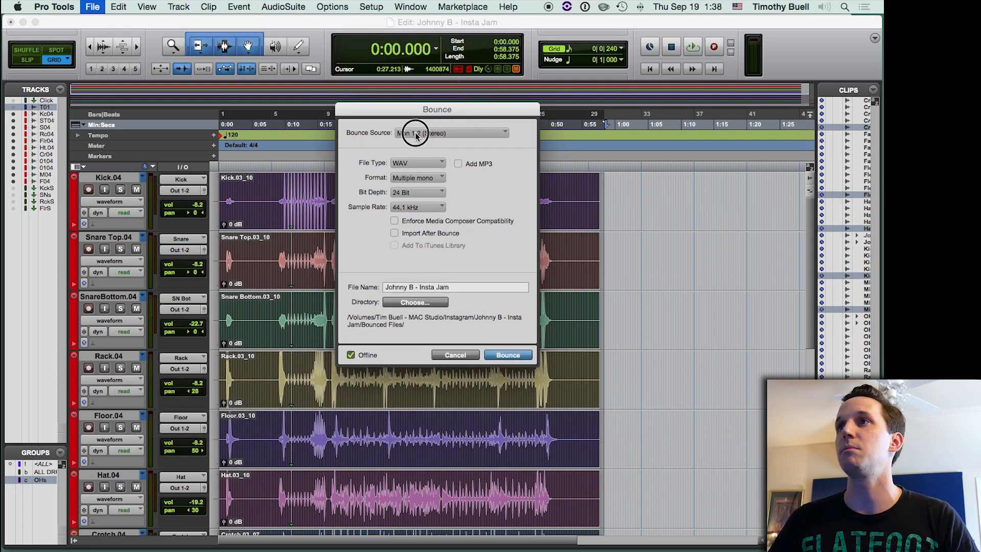
{"action": "left_click", "coordinate": [365, 134]}
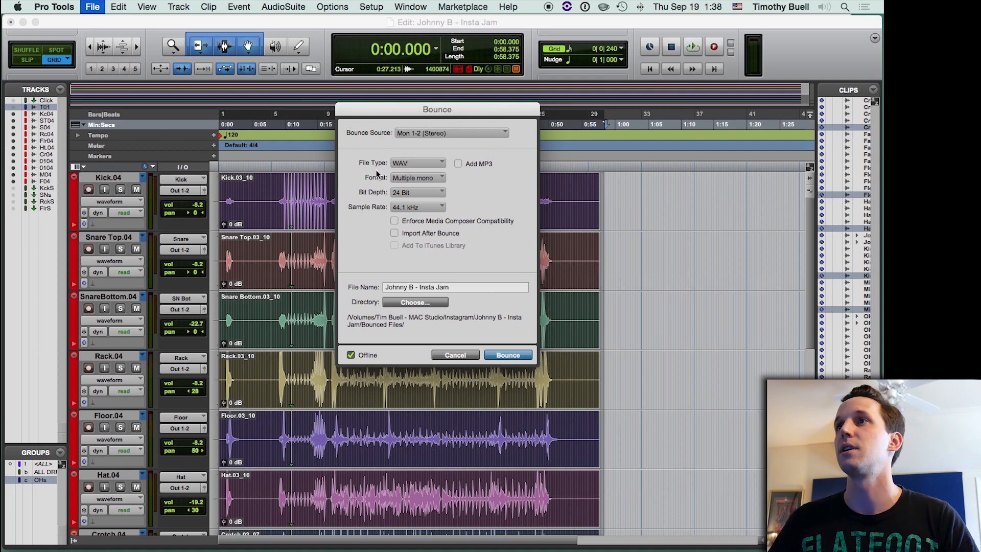
{"action": "left_click", "coordinate": [403, 163]}
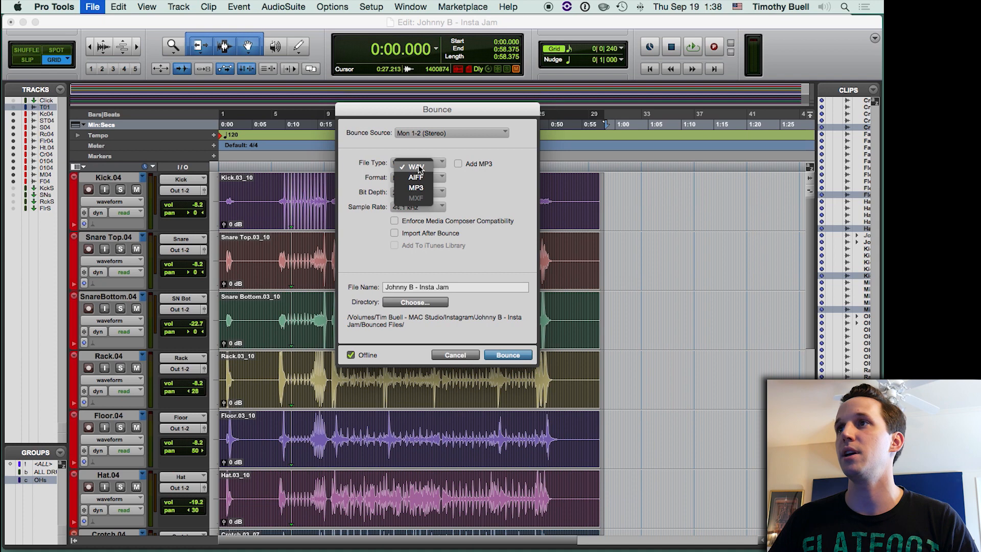
{"action": "left_click", "coordinate": [418, 167]}
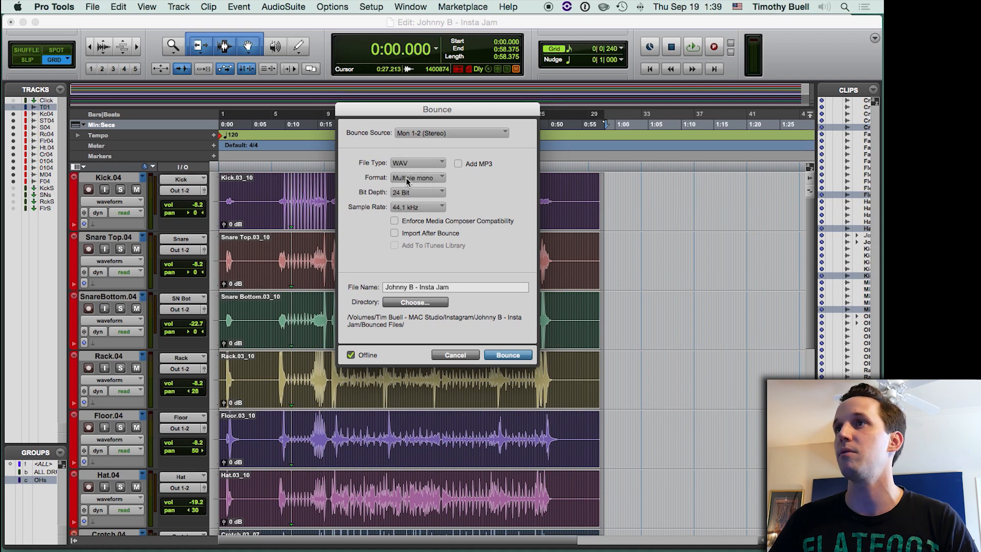
- Set the bounce format to Interleaved and its sample rate to 48 kHz
{"action": "left_click", "coordinate": [405, 182]}
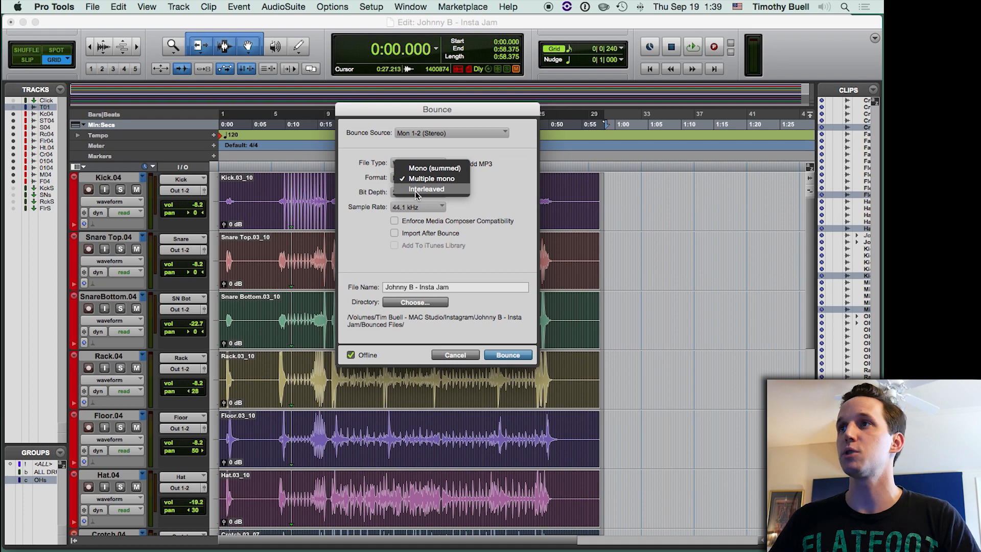
{"action": "left_click", "coordinate": [417, 189]}
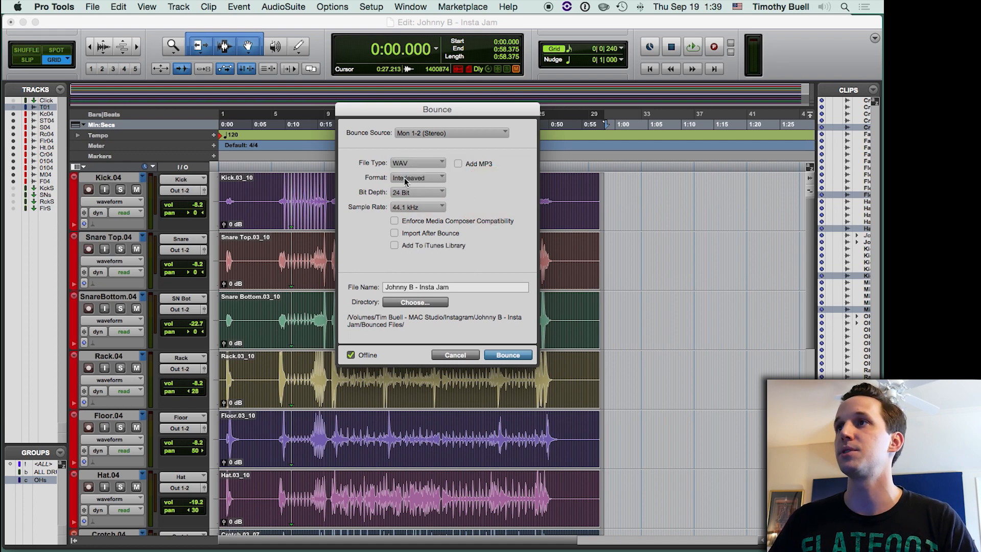
{"action": "left_click", "coordinate": [417, 207]}
{"action": "left_click", "coordinate": [416, 219]}
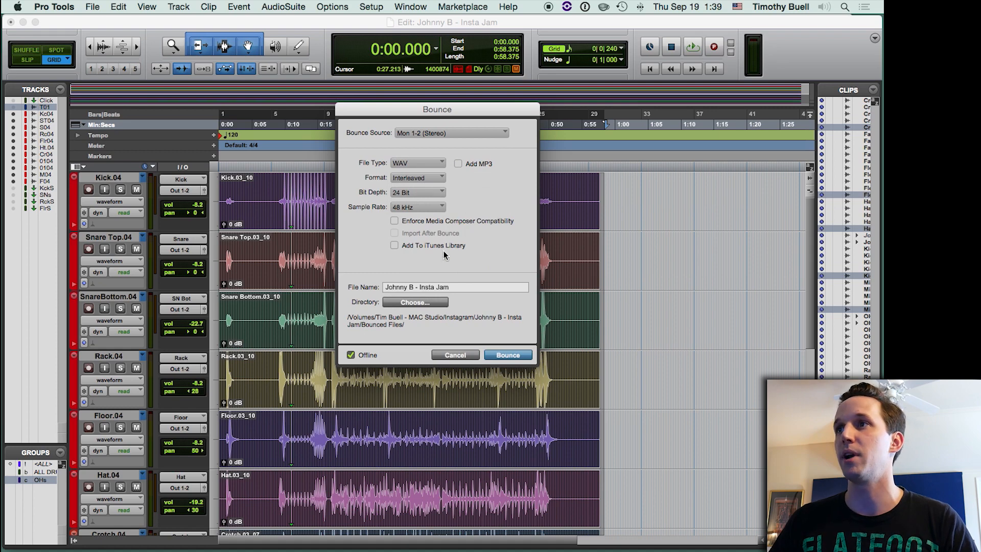
- Bounce the selection offline to the Desktop under the file name "cool thing"
{"action": "triple_click", "coordinate": [456, 288]}
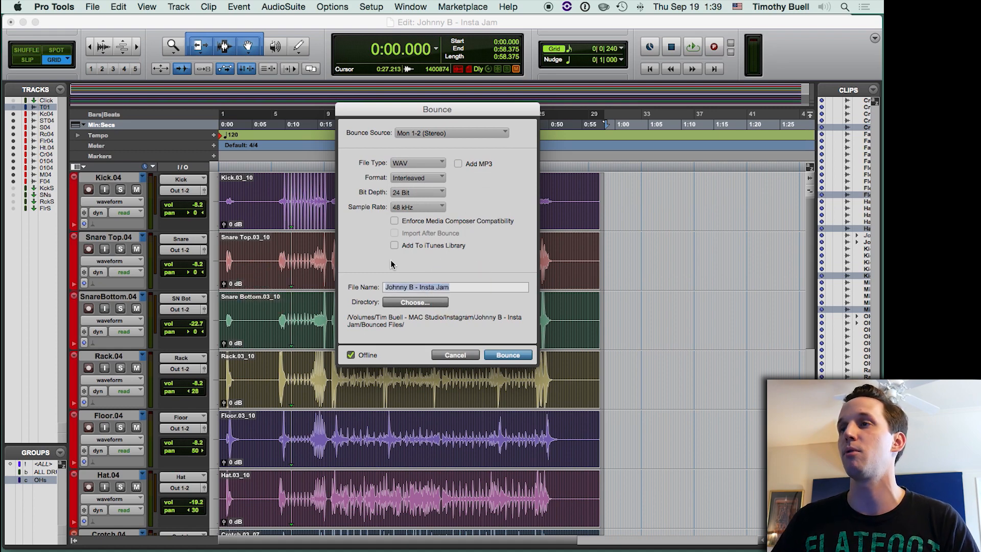
{"action": "type", "text": "cool thing"}
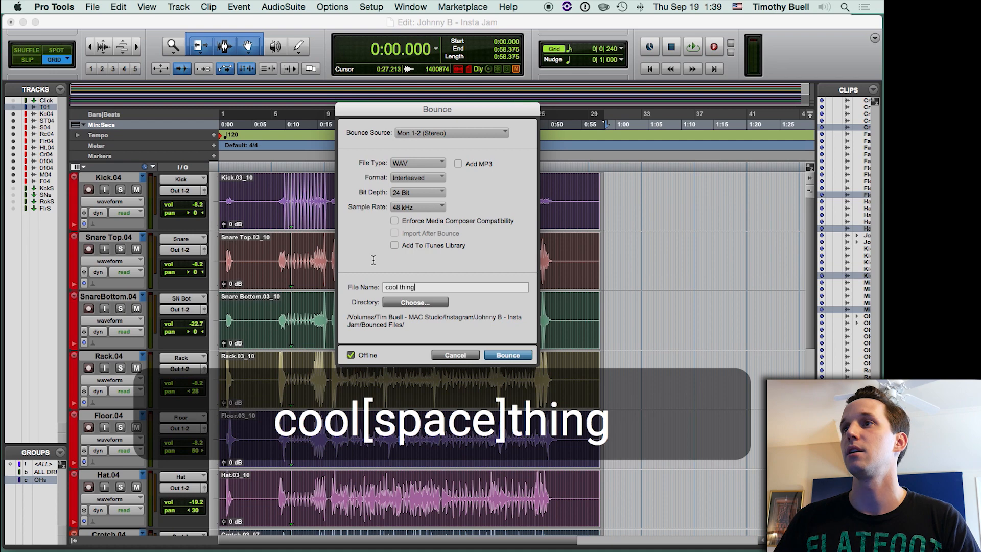
{"action": "left_click", "coordinate": [410, 302]}
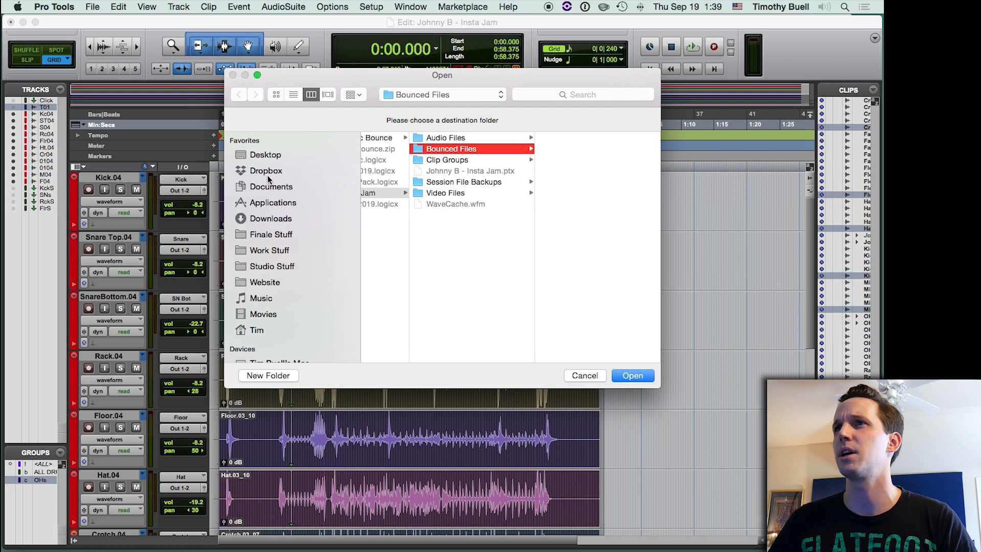
{"action": "left_click", "coordinate": [265, 155]}
{"action": "left_click", "coordinate": [633, 375]}
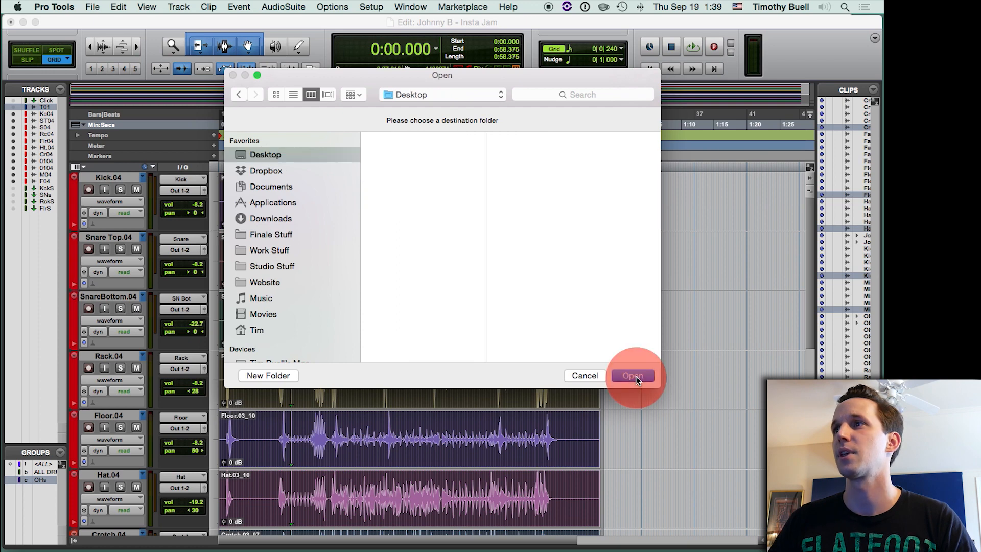
{"action": "left_click", "coordinate": [467, 262]}
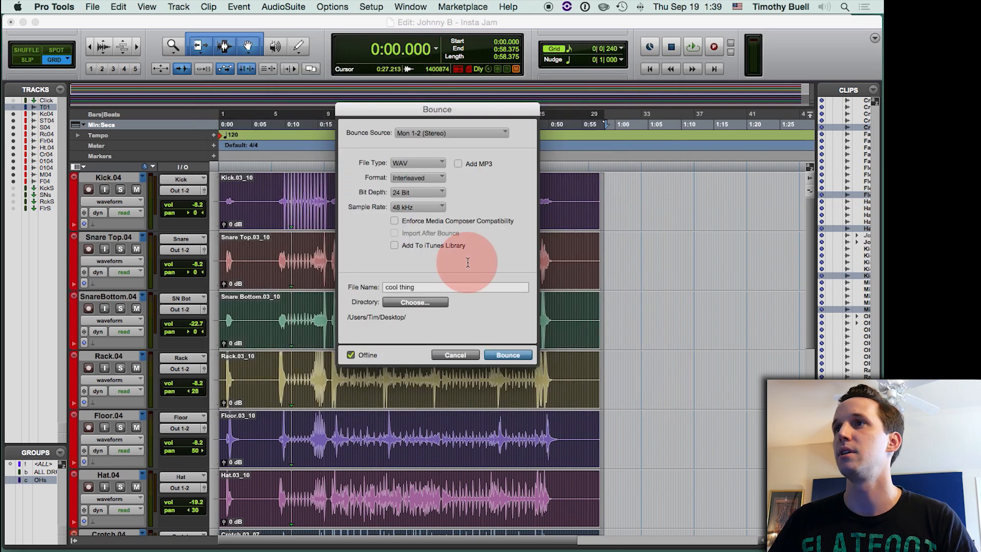
{"action": "left_click", "coordinate": [512, 353]}
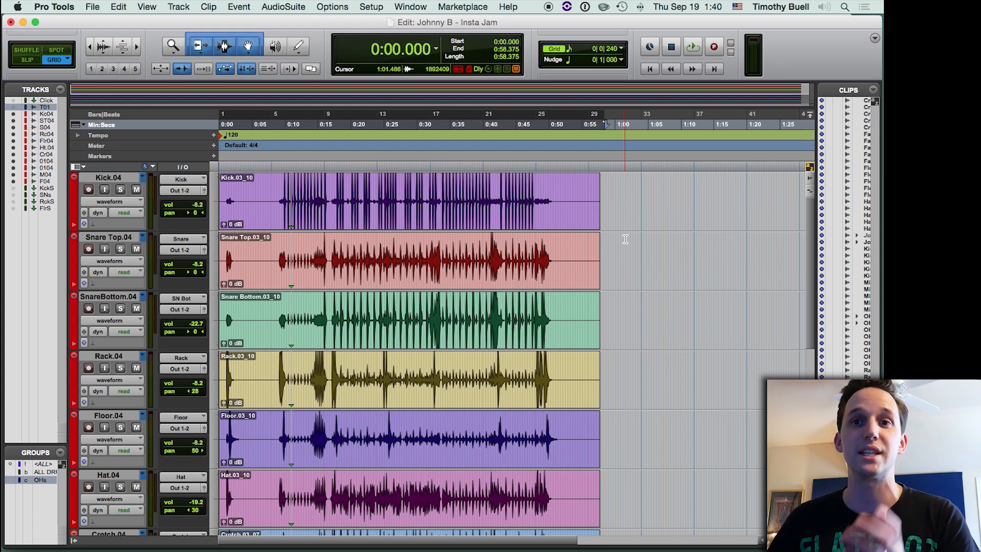
{"action": "left_click", "coordinate": [610, 209]}
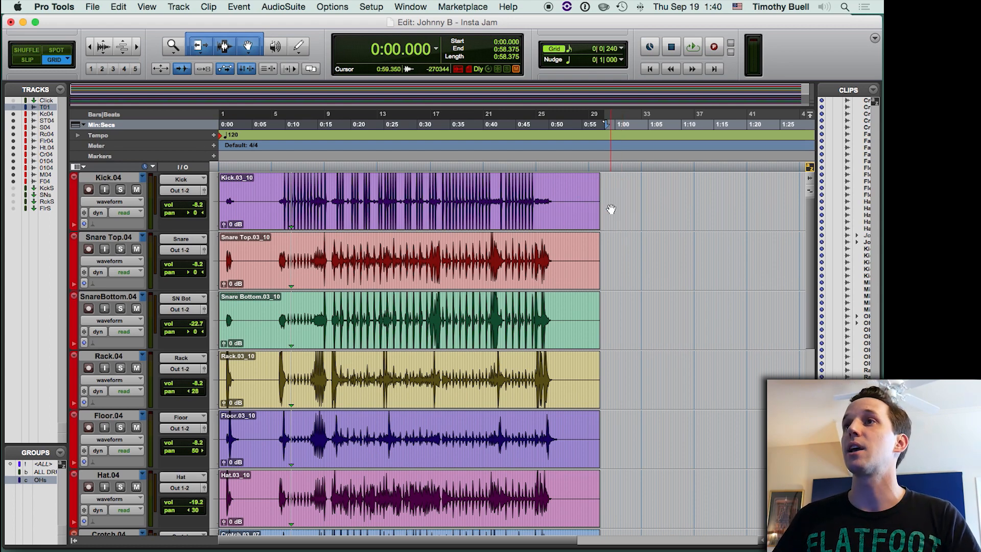
- Examine the clip start positions on all drum tracks at the session start, from Kick through Far Room
{"action": "key", "text": "Return"}
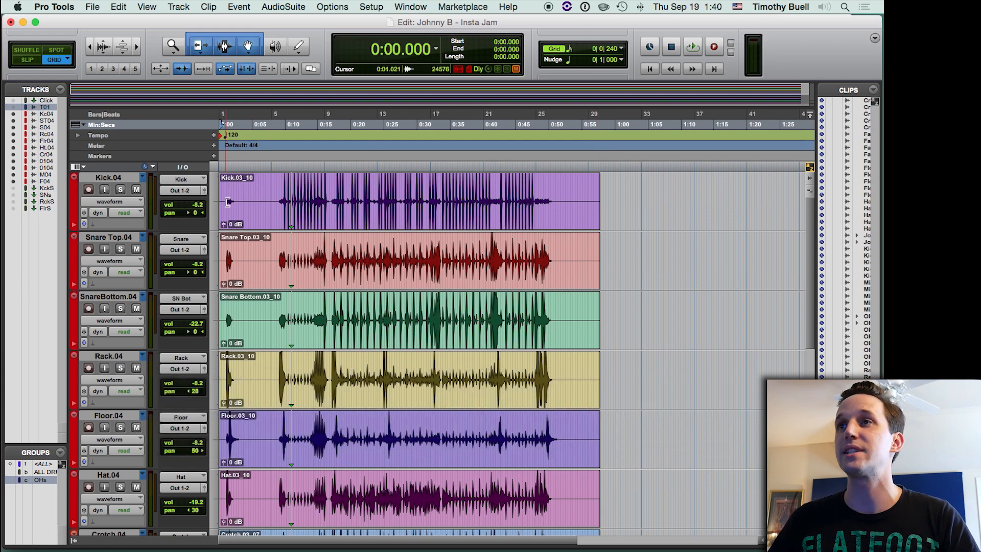
{"action": "key", "text": "t"}
{"action": "key", "text": "t"}
{"action": "key", "text": "t"}
{"action": "key", "text": "t"}
{"action": "key", "text": "t"}
{"action": "key", "text": "t"}
{"action": "key", "text": "t"}
{"action": "key", "text": "t"}
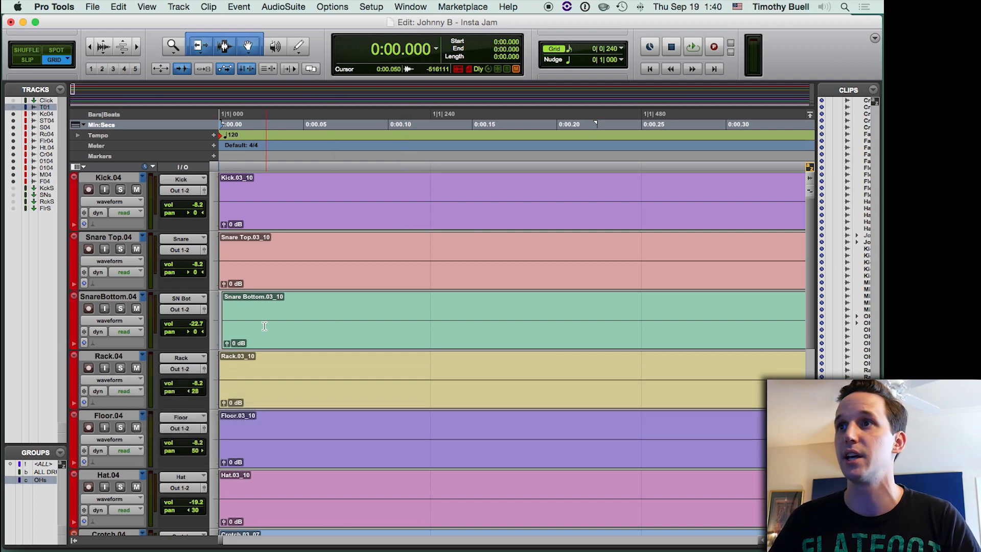
{"action": "key", "text": "t"}
{"action": "key", "text": "t"}
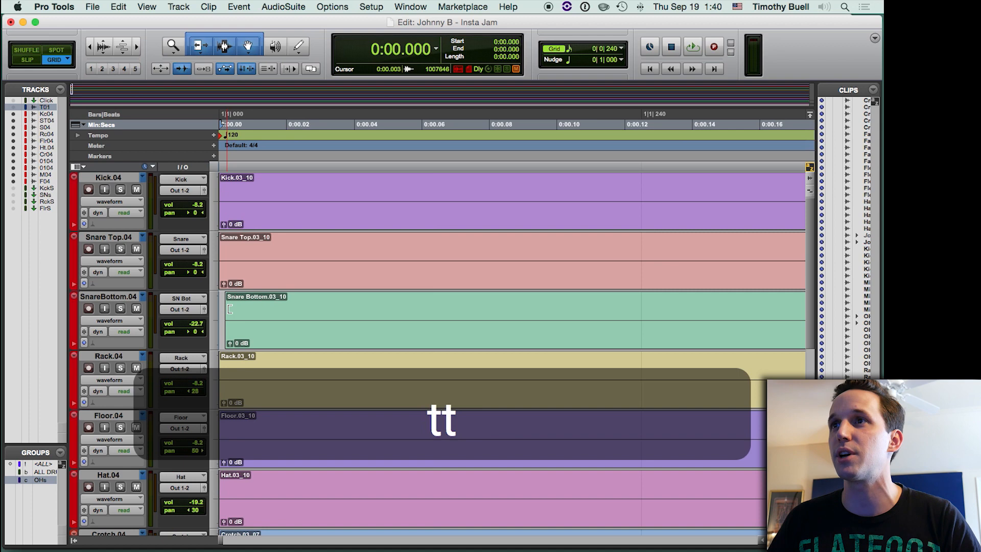
{"action": "key", "text": "t"}
{"action": "key", "text": "t"}
{"action": "key", "text": "t"}
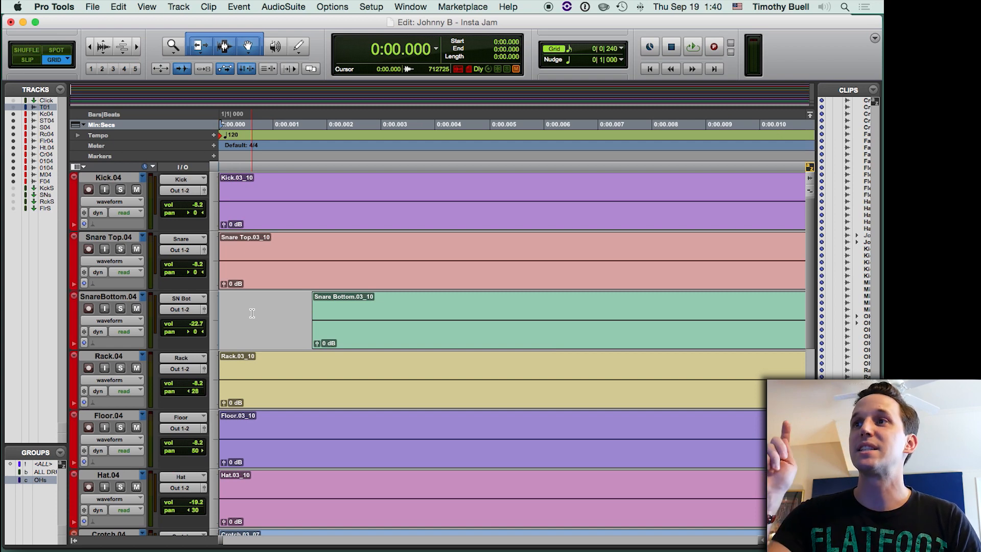
{"action": "scroll", "coordinate": [262, 324], "scroll_direction": "down", "scroll_amount": 4}
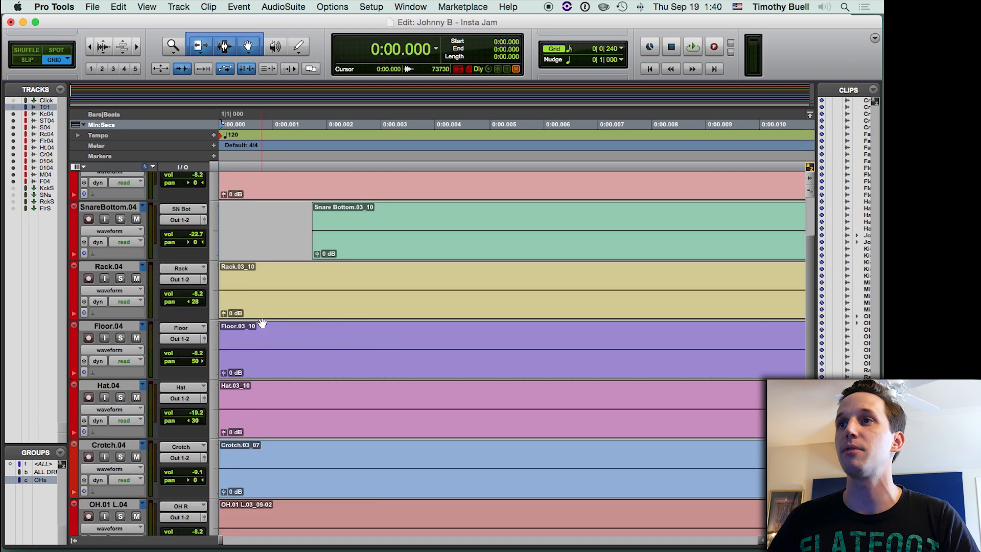
{"action": "scroll", "coordinate": [286, 306], "scroll_direction": "down", "scroll_amount": 2}
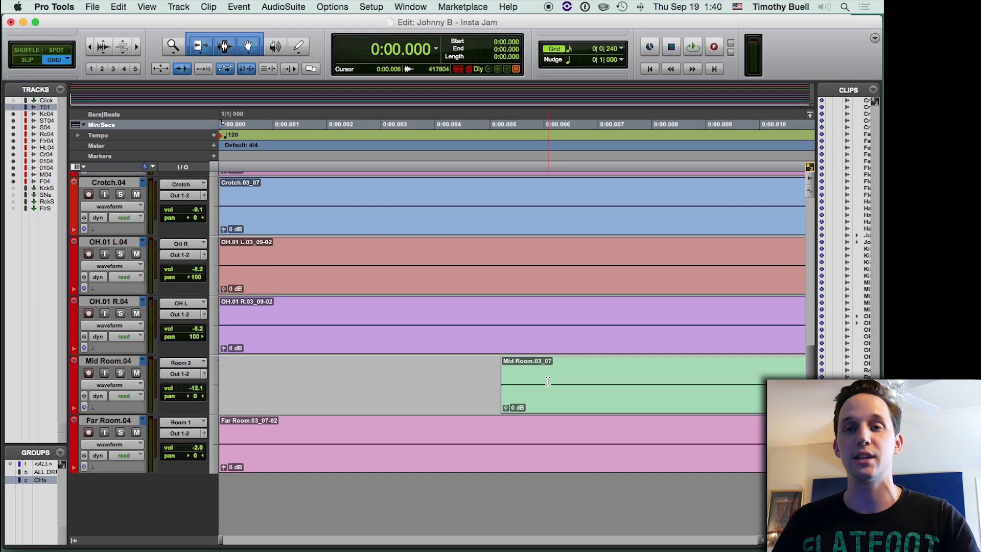
- Deactivate the OHs group and activate the group for all drums
{"action": "key", "text": "r"}
{"action": "key", "text": "r"}
{"action": "key", "text": "r"}
{"action": "key", "text": "r"}
{"action": "key", "text": "r"}
{"action": "key", "text": "r"}
{"action": "key", "text": "r"}
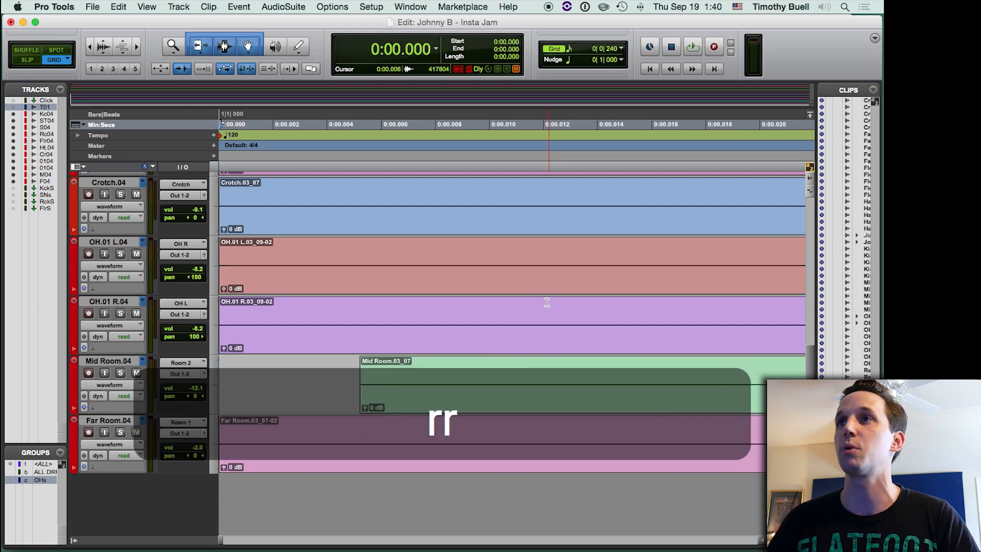
{"action": "left_click", "coordinate": [43, 478]}
{"action": "left_click", "coordinate": [42, 471]}
- Select the clips on all drum tracks from the session start to 0:58.250 and consolidate them
{"action": "key", "text": "r"}
{"action": "key", "text": "r"}
{"action": "key", "text": "r"}
{"action": "key", "text": "r"}
{"action": "key", "text": "r"}
{"action": "key", "text": "r"}
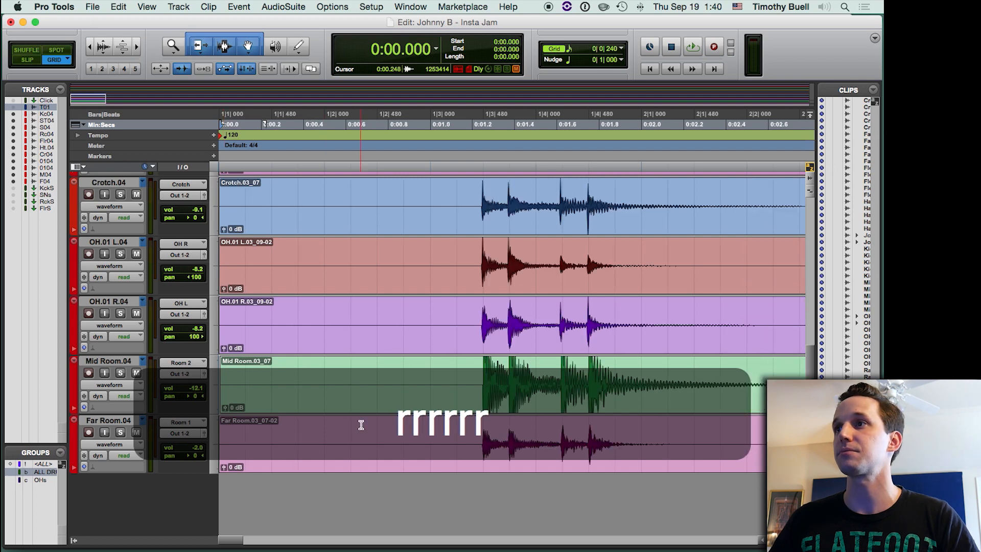
{"action": "left_click_drag", "start_coordinate": [603, 163], "coordinate": [136, 191]}
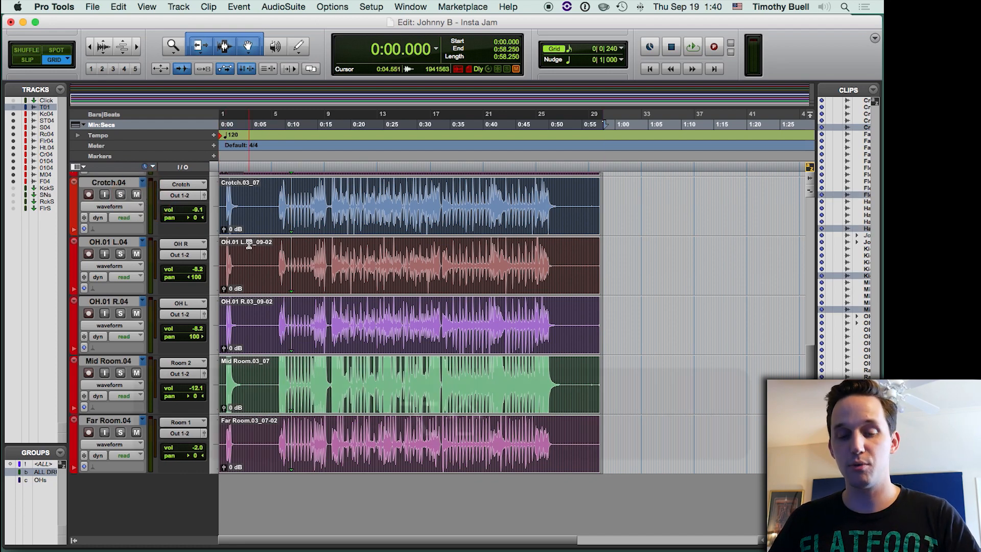
{"action": "key", "text": "alt+shift+3"}
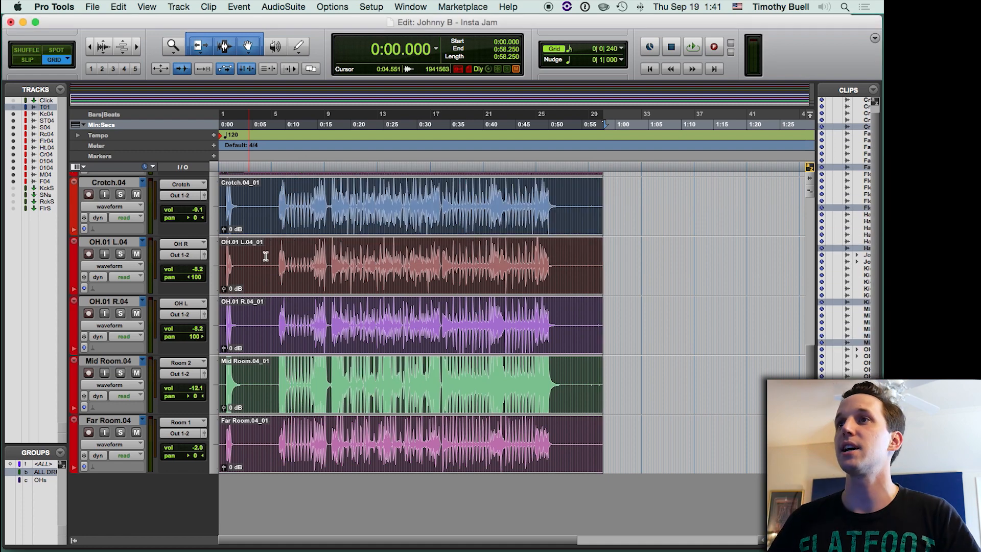
{"action": "key", "text": "super+a"}
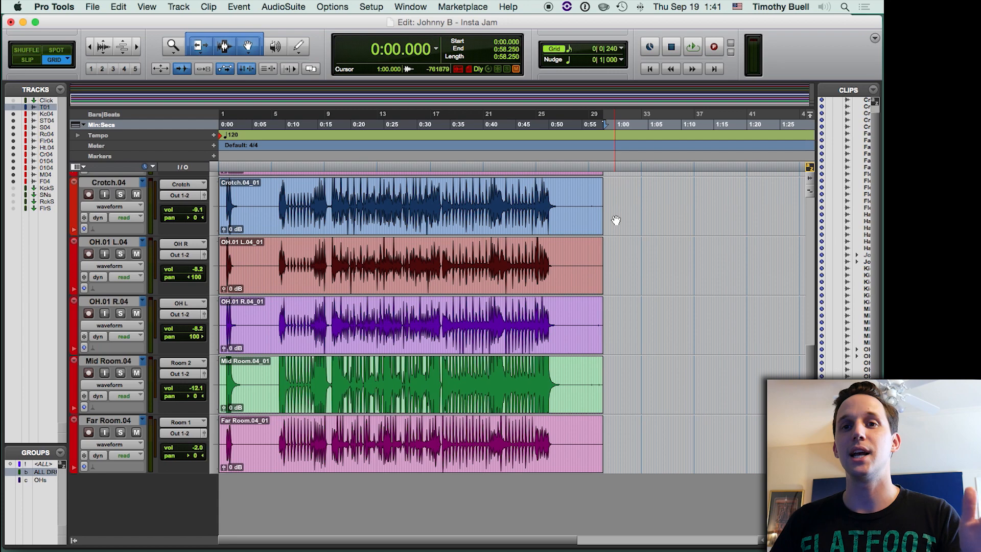
- Examine the starts of the consolidated clips on all drum tracks at the session start
{"action": "key", "text": "Return"}
{"action": "key", "text": "Return"}
{"action": "key", "text": "t"}
{"action": "key", "text": "t"}
{"action": "key", "text": "t"}
{"action": "key", "text": "t"}
{"action": "key", "text": "t"}
{"action": "key", "text": "t"}
{"action": "key", "text": "t"}
{"action": "key", "text": "t"}
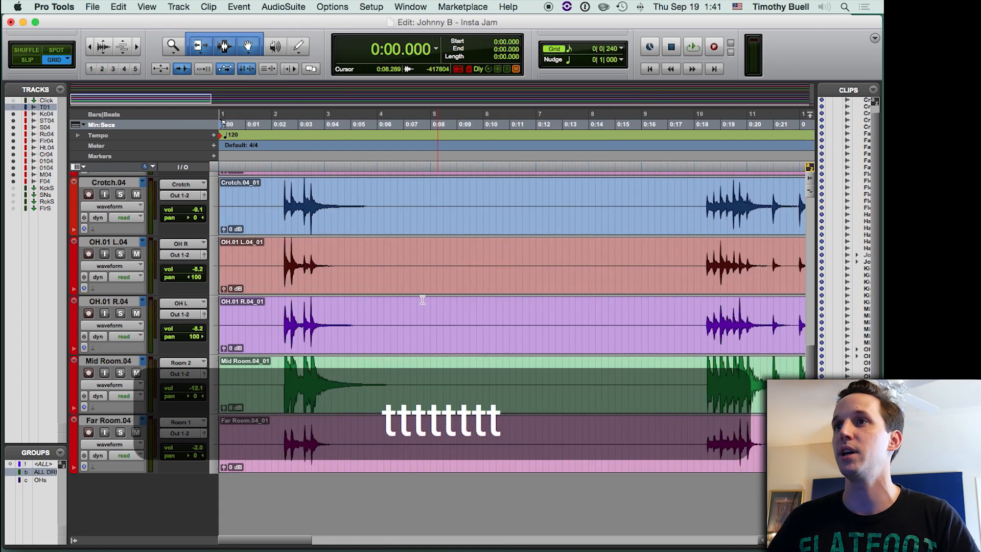
{"action": "key", "text": "t"}
{"action": "key", "text": "t"}
{"action": "key", "text": "t"}
{"action": "key", "text": "t"}
{"action": "scroll", "coordinate": [243, 392], "scroll_direction": "up", "scroll_amount": 4}
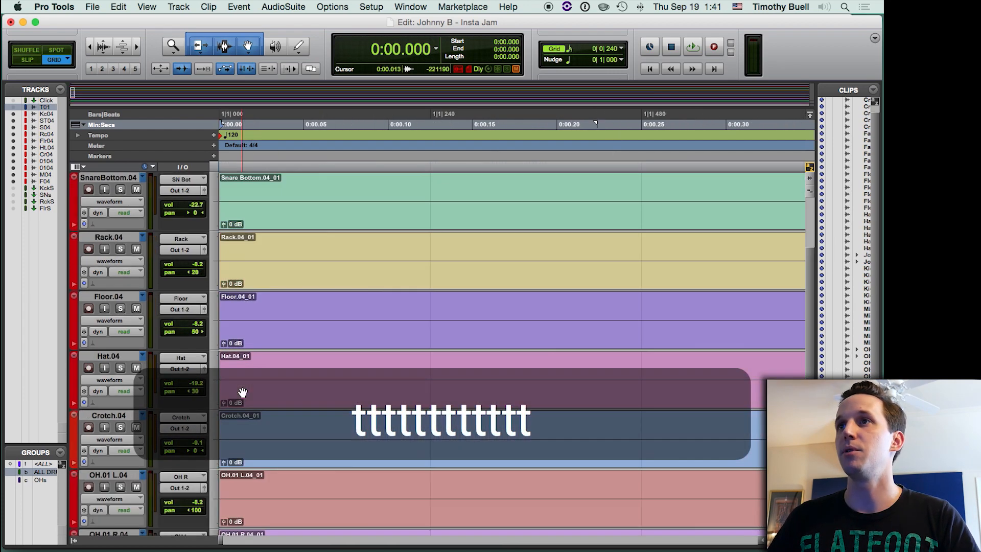
{"action": "scroll", "coordinate": [242, 389], "scroll_direction": "up", "scroll_amount": 1}
{"action": "key", "text": "r"}
{"action": "key", "text": "r"}
{"action": "key", "text": "r"}
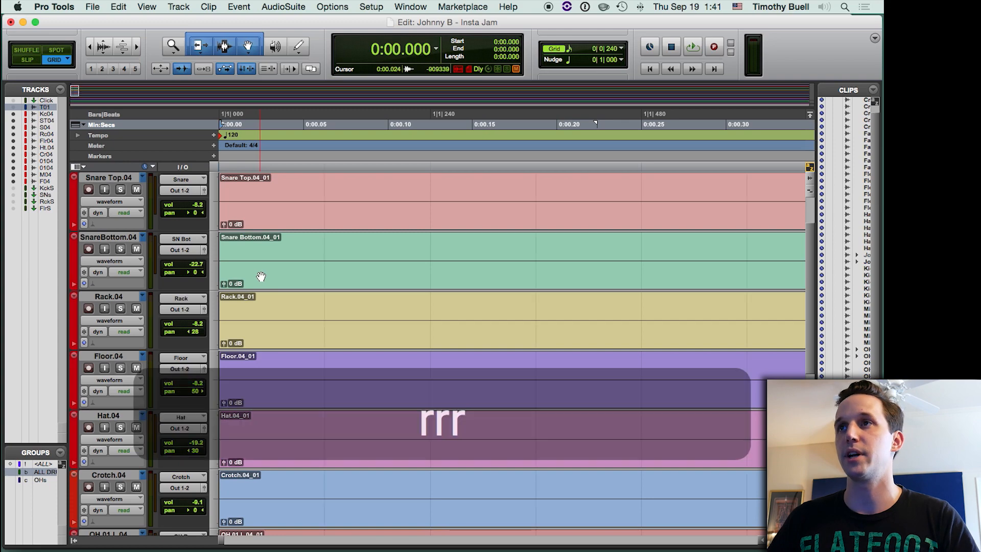
{"action": "key", "text": "r"}
{"action": "key", "text": "r"}
{"action": "key", "text": "r"}
{"action": "key", "text": "r"}
{"action": "key", "text": "r"}
{"action": "key", "text": "r"}
{"action": "key", "text": "r"}
{"action": "key", "text": "r"}
{"action": "key", "text": "r"}
{"action": "key", "text": "r"}
{"action": "key", "text": "t"}
{"action": "key", "text": "t"}
{"action": "key", "text": "t"}
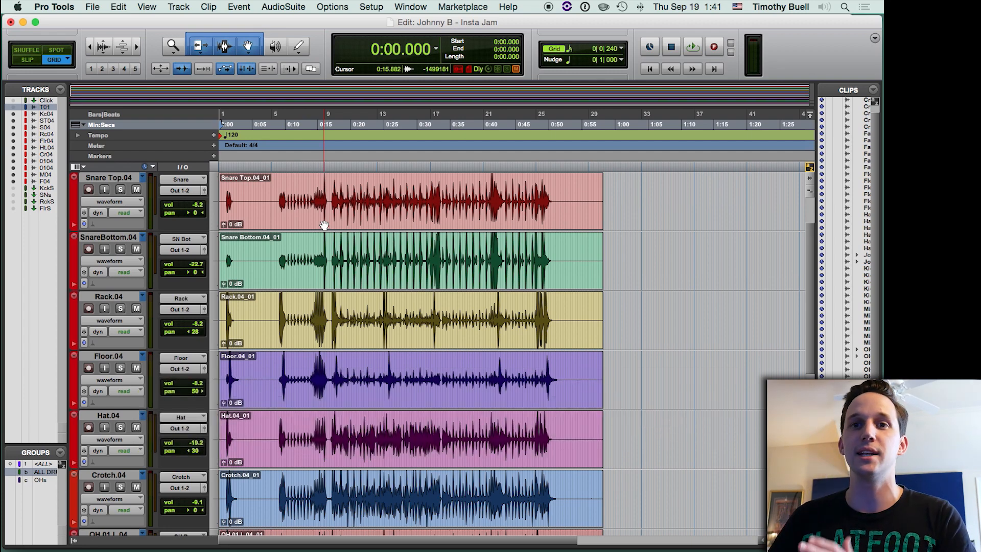
{"action": "scroll", "coordinate": [288, 230], "scroll_direction": "up", "scroll_amount": 2}
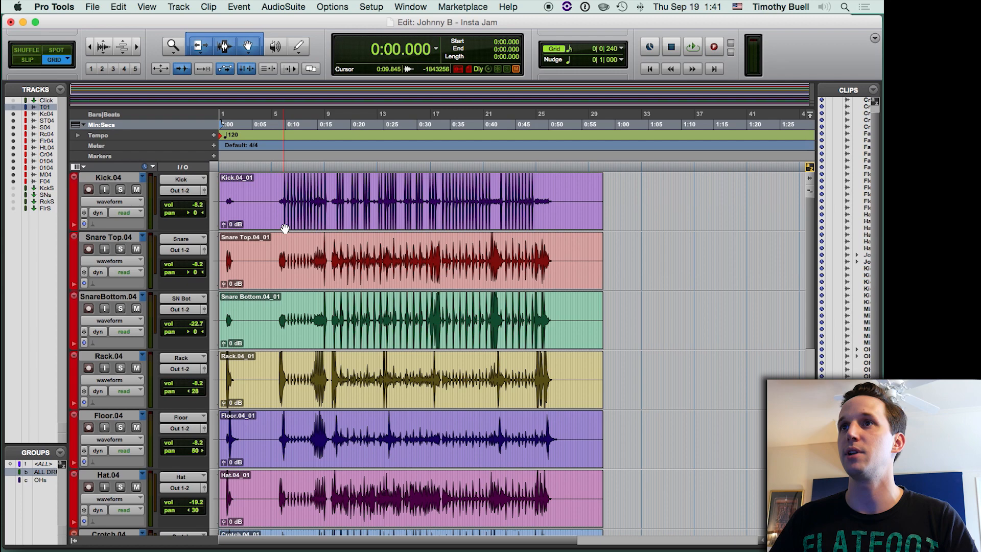
- Select the consolidated clips on all drum tracks and set the selection range from the session start to 0:54.250
{"action": "key", "text": "super+a"}
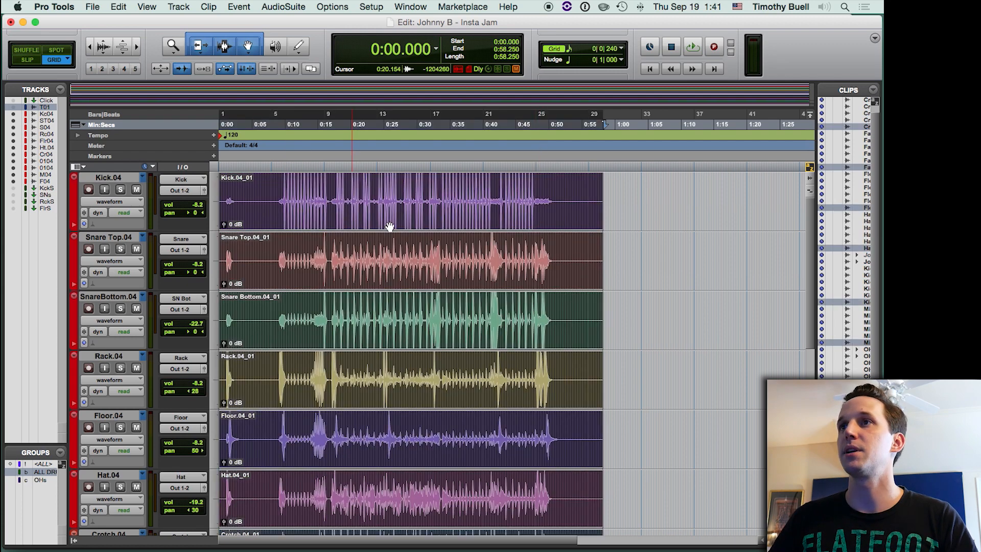
{"action": "left_click", "coordinate": [596, 165]}
{"action": "left_click_drag", "start_coordinate": [595, 165], "coordinate": [62, 201]}
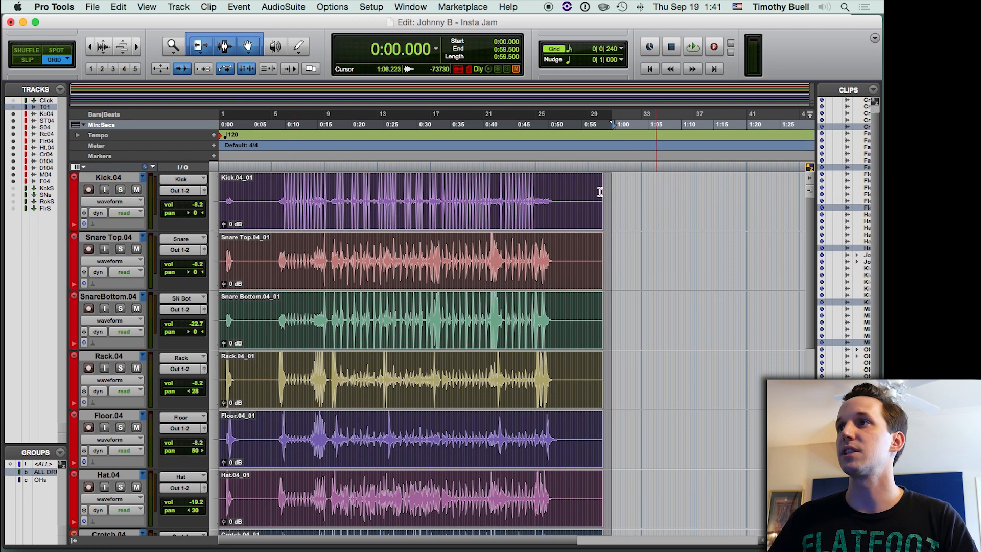
{"action": "left_click_drag", "start_coordinate": [616, 127], "coordinate": [577, 137]}
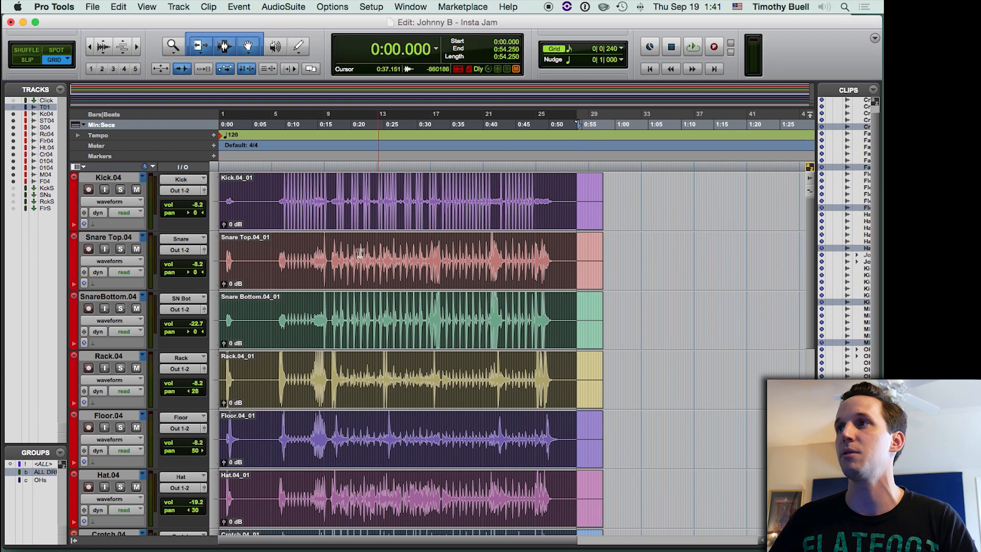
- Select all the drum tracks from Kick.04 through Far Room.04
{"action": "left_click", "coordinate": [109, 177]}
{"action": "scroll", "coordinate": [110, 177], "scroll_direction": "down", "scroll_amount": 6}
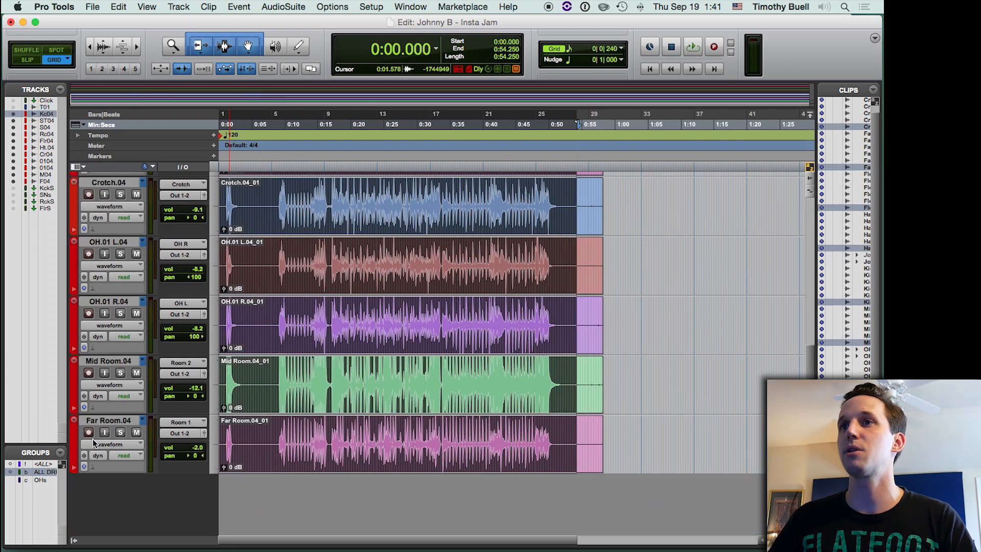
{"action": "left_click", "coordinate": [96, 422], "text": "shift"}
{"action": "scroll", "coordinate": [95, 427], "scroll_direction": "up", "scroll_amount": 2}
{"action": "scroll", "coordinate": [96, 427], "scroll_direction": "up", "scroll_amount": 4}
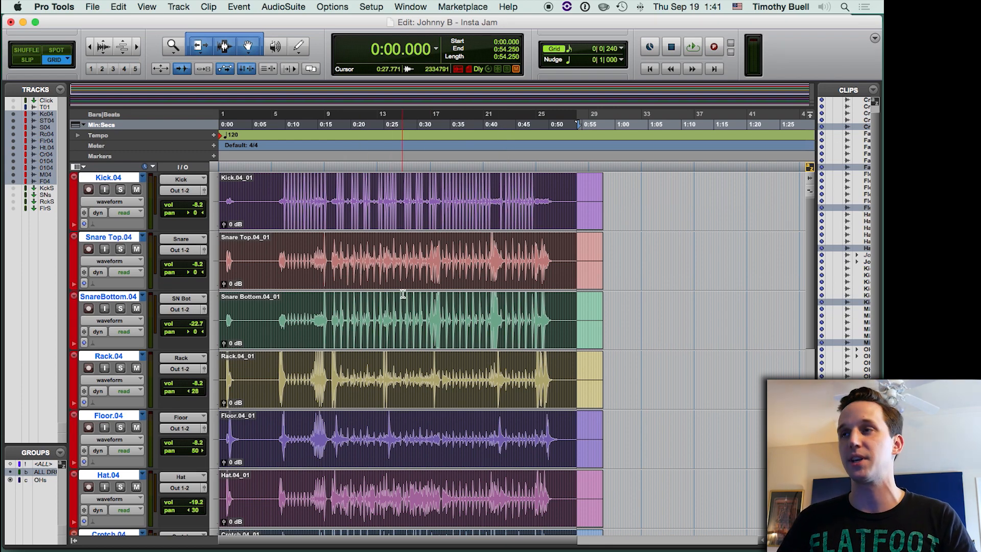
- Open the export settings for the selected clips, keeping WAV as the file type and (Multiple) Mono as the format
{"action": "key", "text": "shift+super+k"}
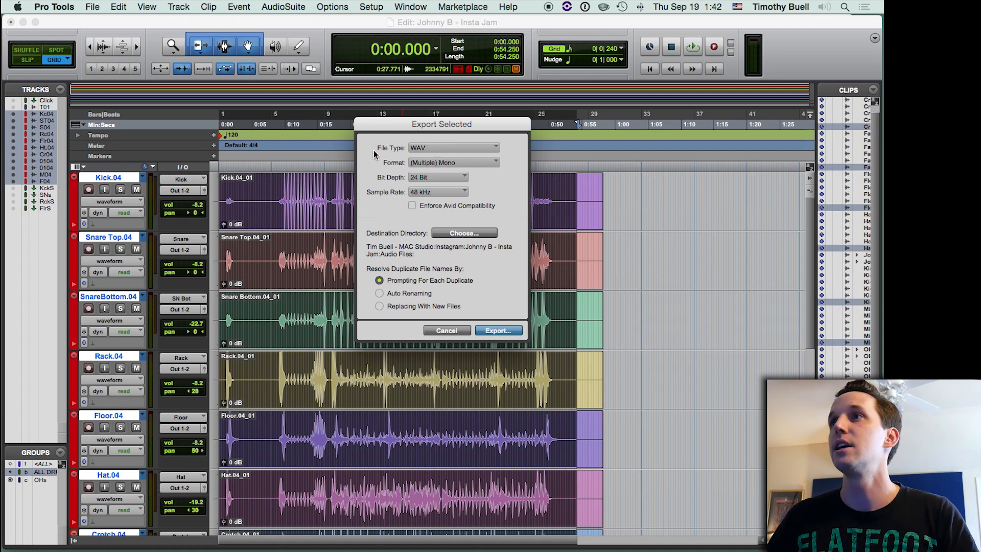
{"action": "left_click", "coordinate": [412, 148]}
{"action": "left_click", "coordinate": [429, 149]}
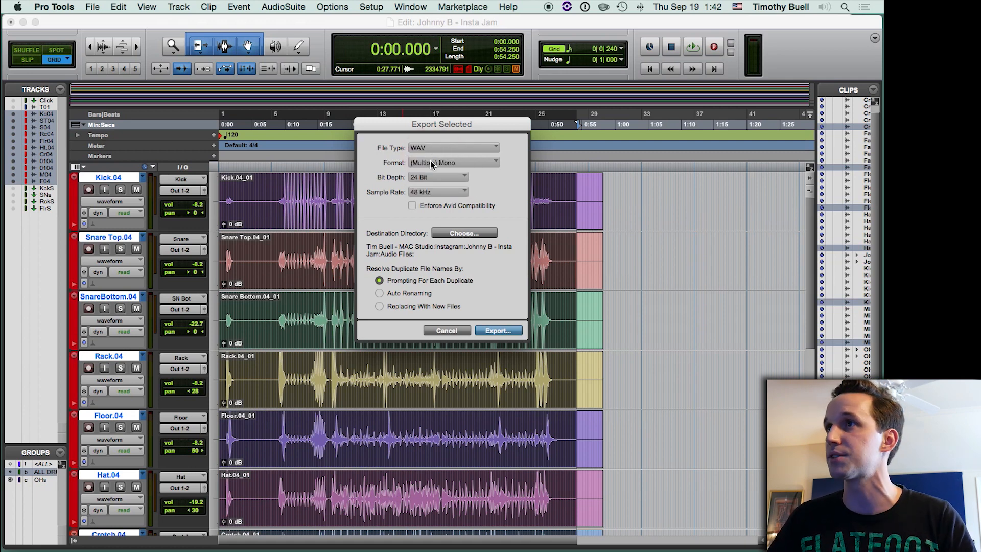
{"action": "left_click", "coordinate": [432, 162]}
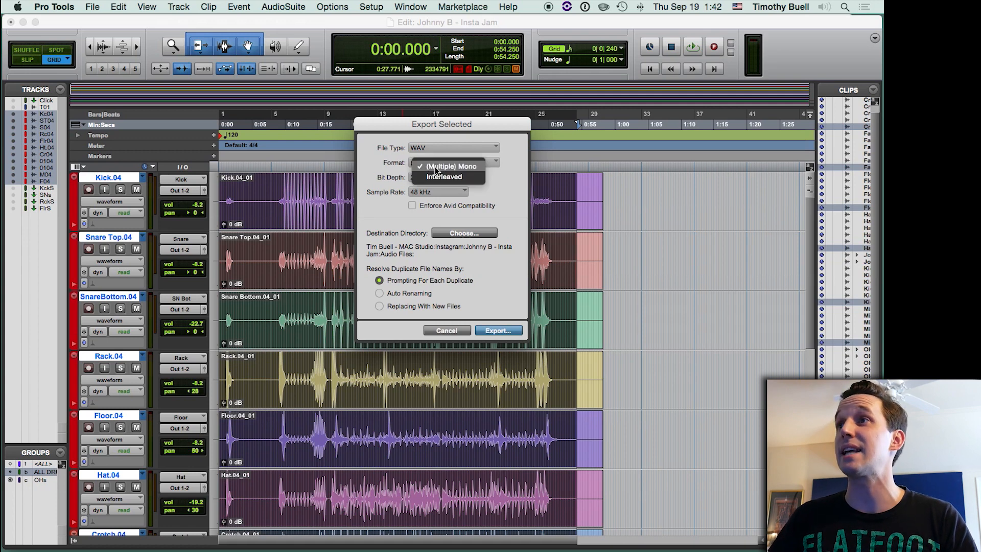
{"action": "left_click", "coordinate": [436, 168]}
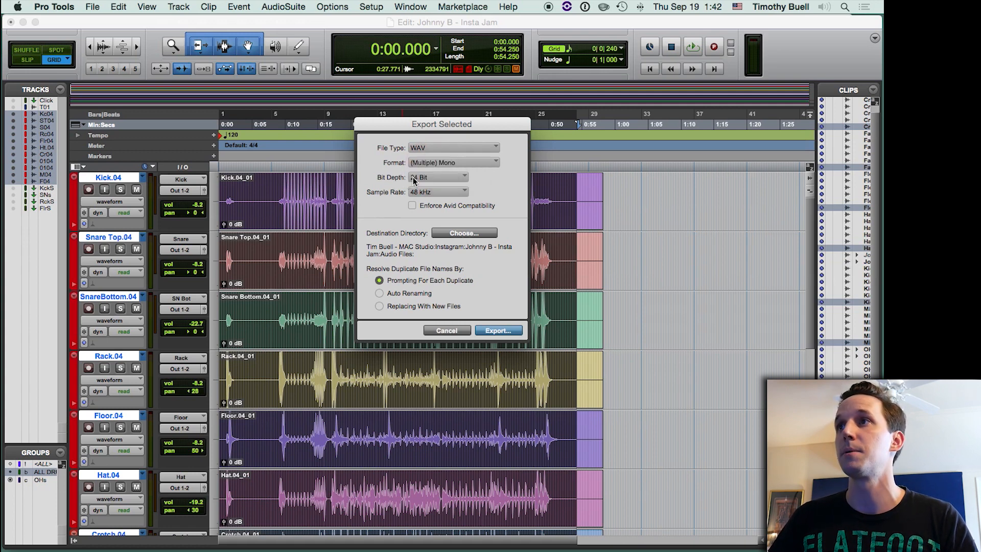
- Keep the export at 24 Bit and 48 kHz, and choose the Desktop as its destination folder
{"action": "left_click", "coordinate": [418, 177]}
{"action": "left_click", "coordinate": [420, 177]}
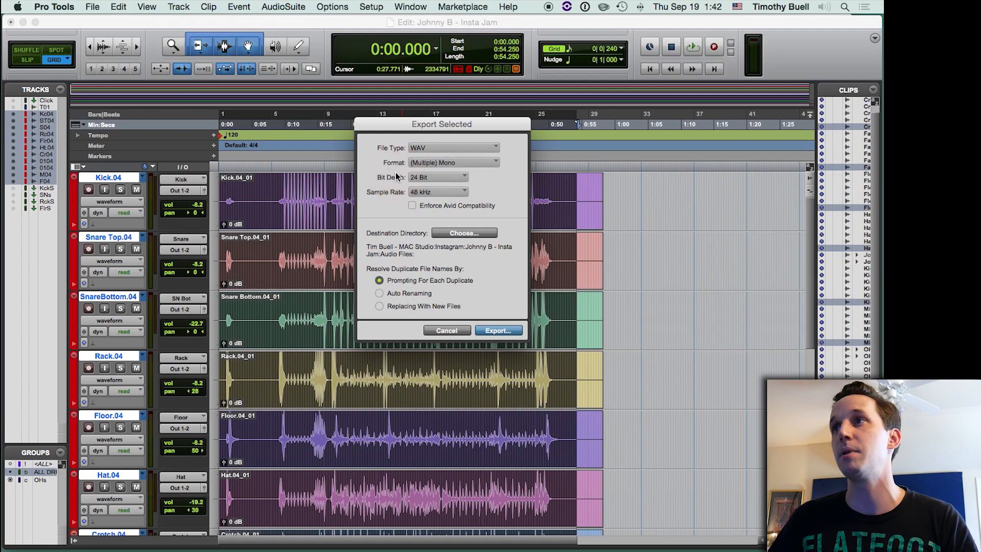
{"action": "left_click", "coordinate": [436, 192]}
{"action": "left_click", "coordinate": [373, 191]}
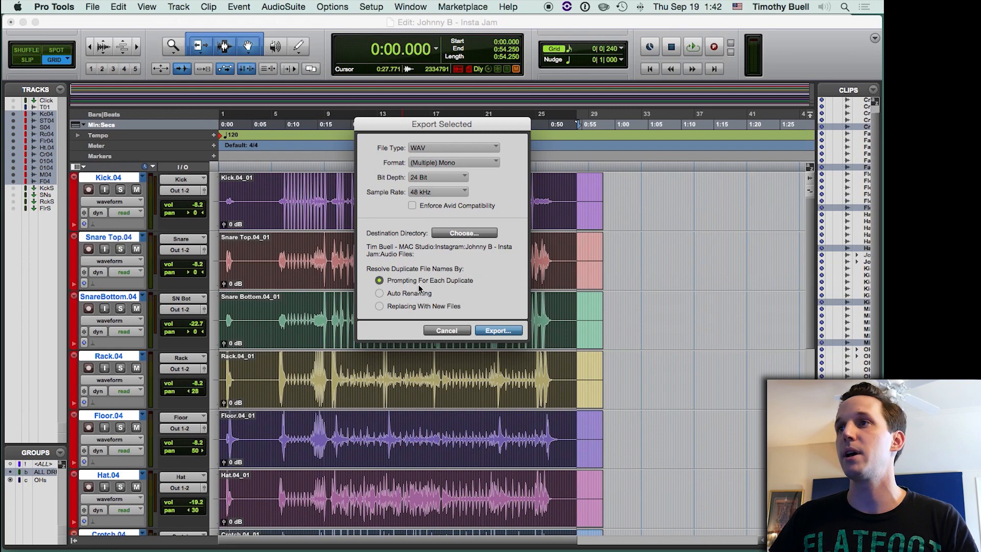
{"action": "left_click", "coordinate": [465, 235]}
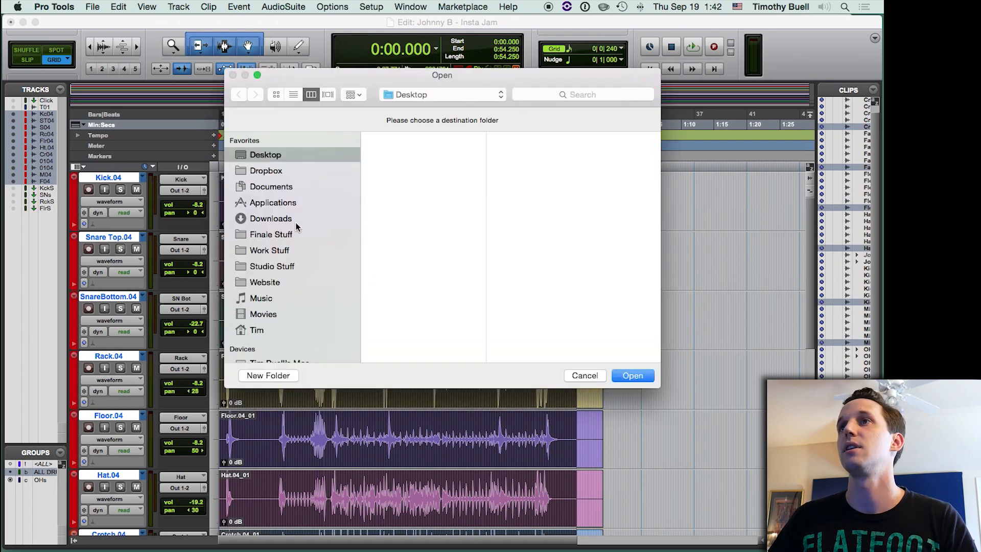
{"action": "left_click", "coordinate": [632, 376]}
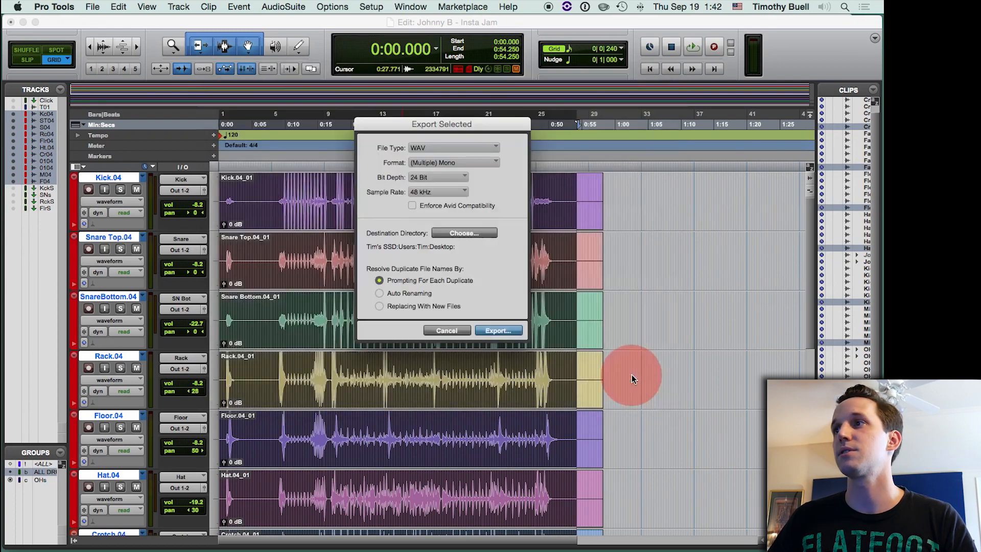